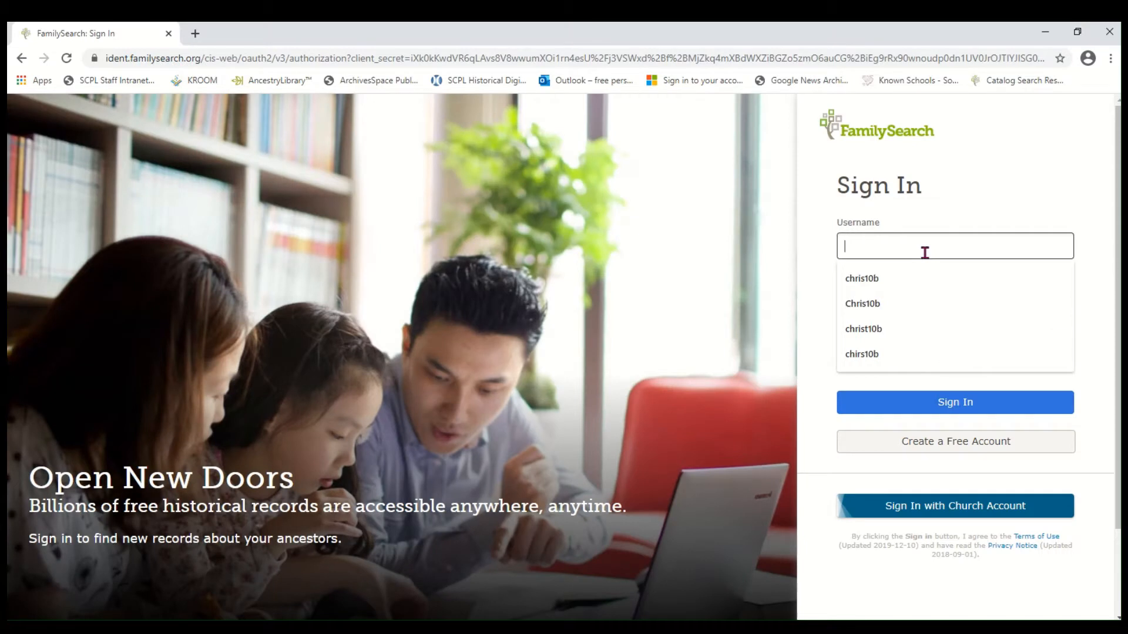
Sign in with the account username and password, then go to Search > Records
type("chris10b")
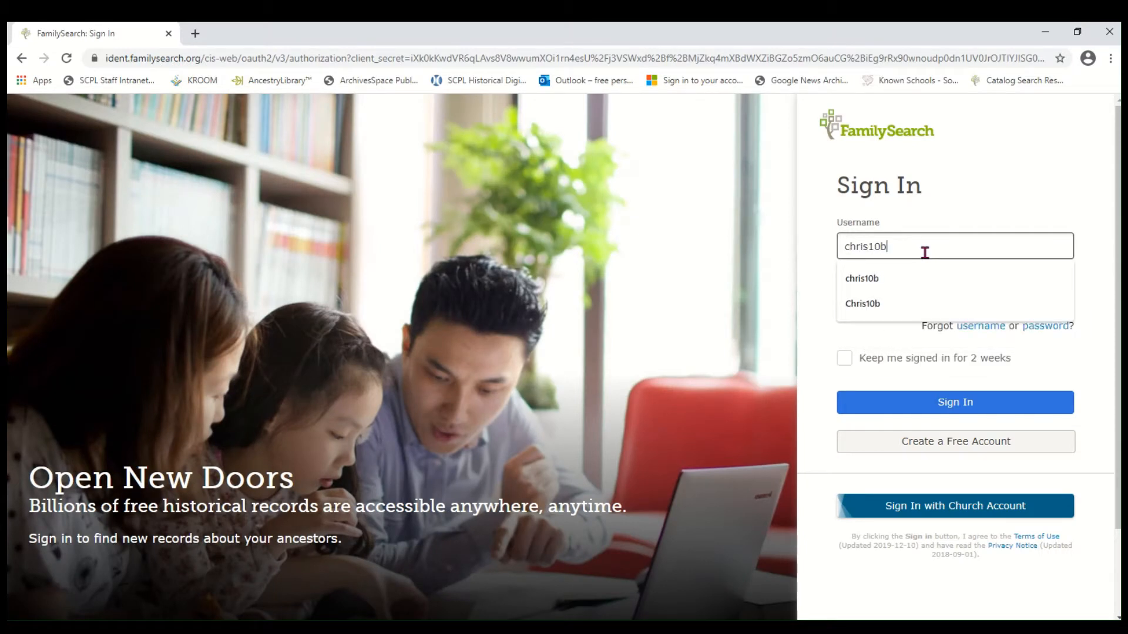
key("Tab")
type("•••••••••")
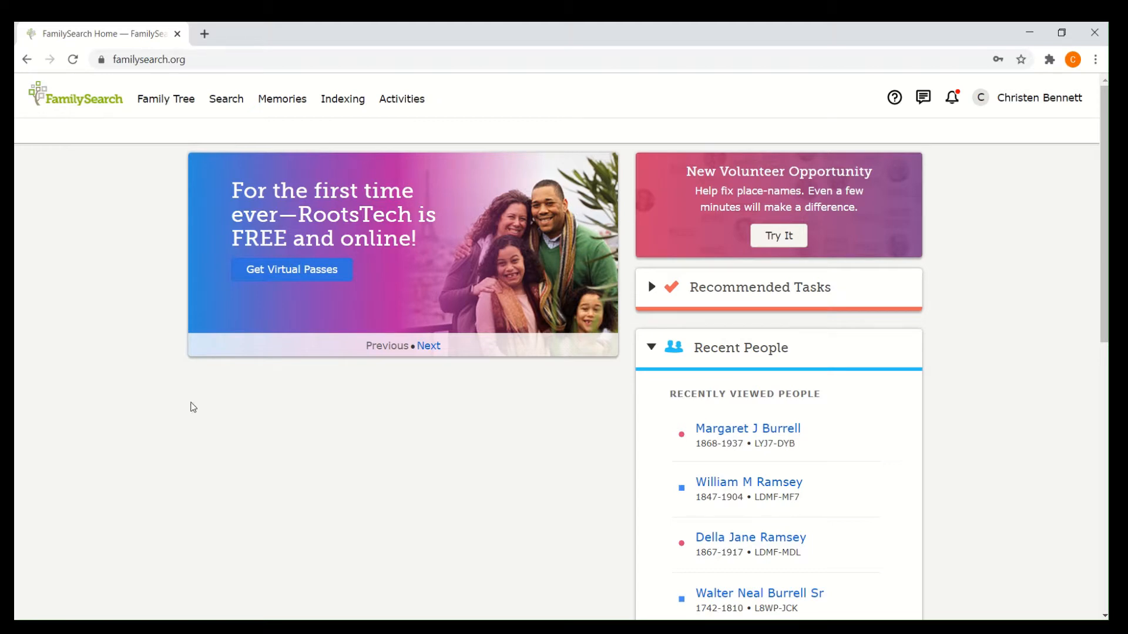
left_click(233, 99)
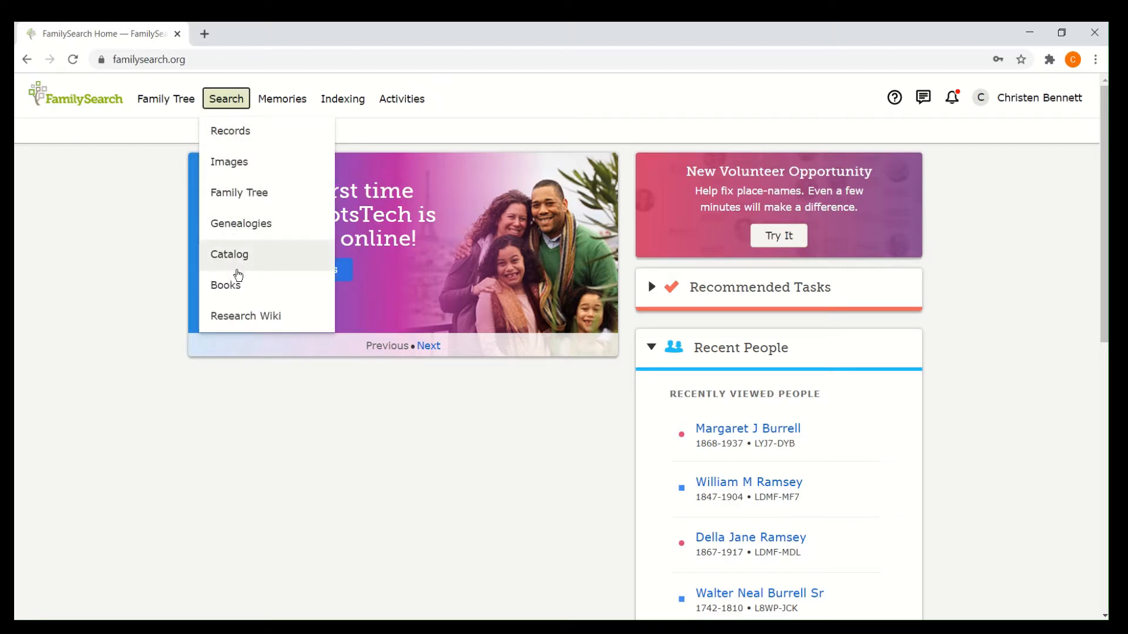
left_click(249, 132)
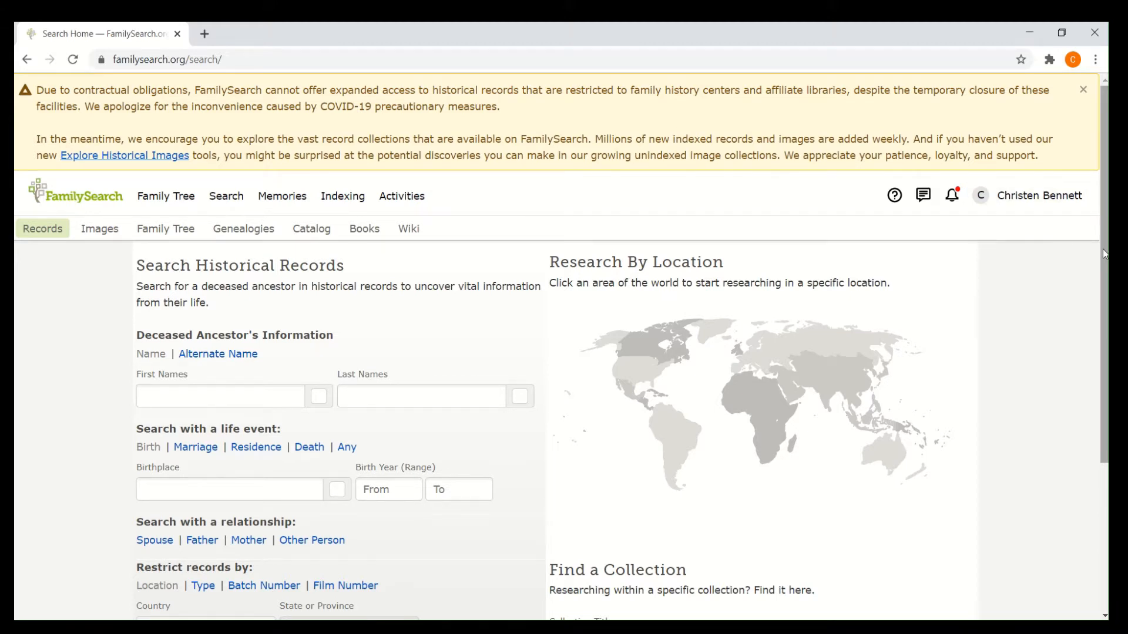
Enter the ancestor's first names and last name in the search form
left_click_drag(1103, 254, 1106, 319)
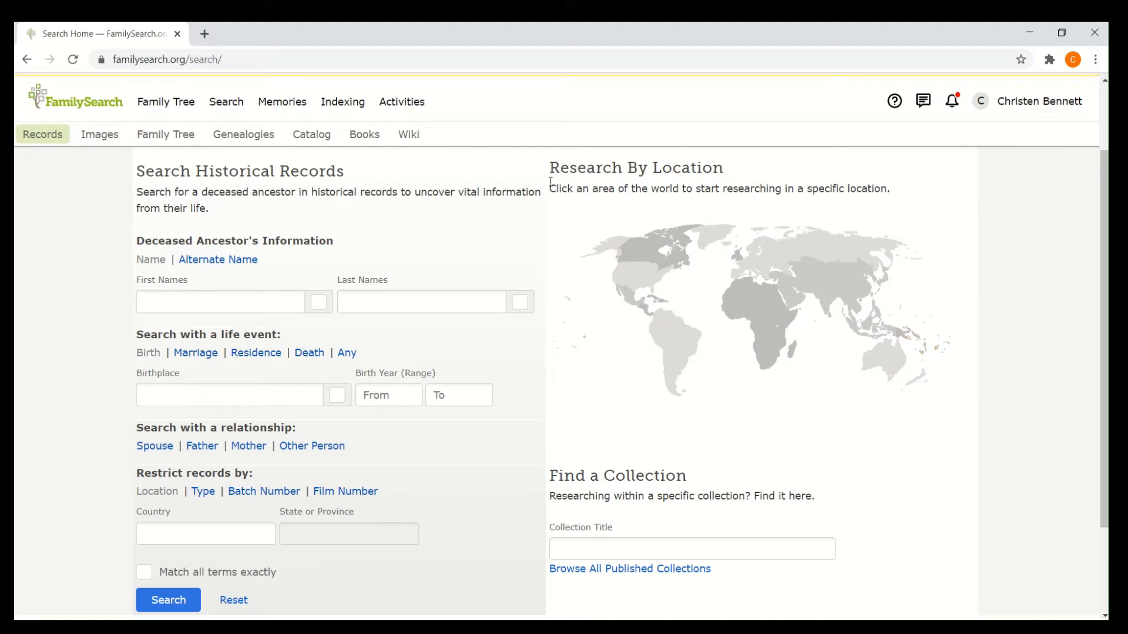
left_click(272, 308)
type("Furman J. Mi")
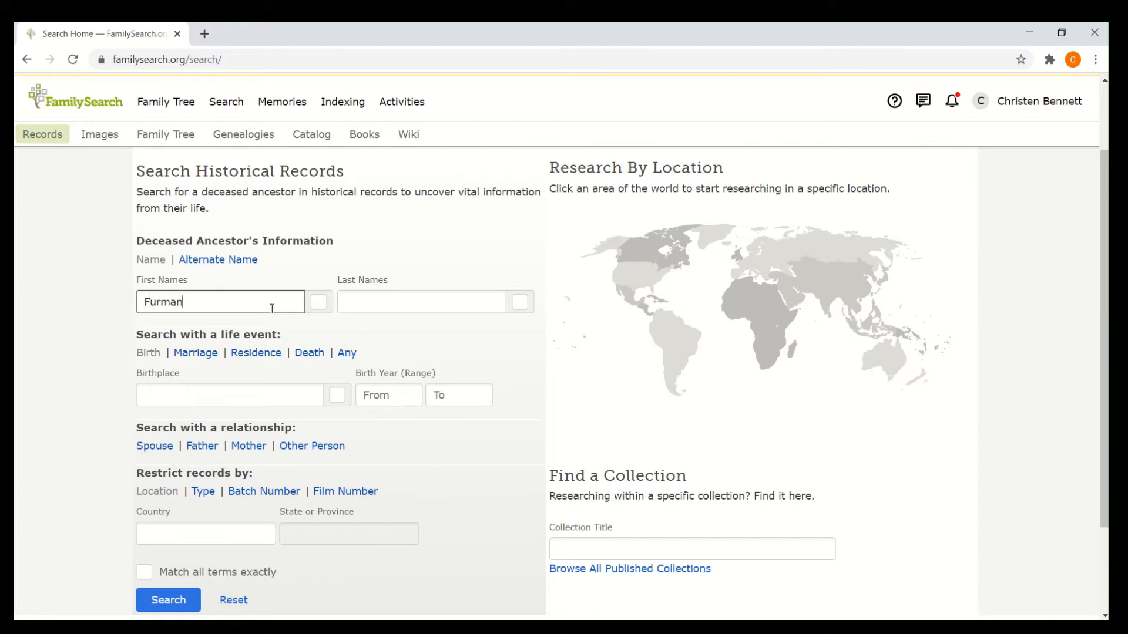
key("BackSpace")
key("BackSpace")
key("Tab")
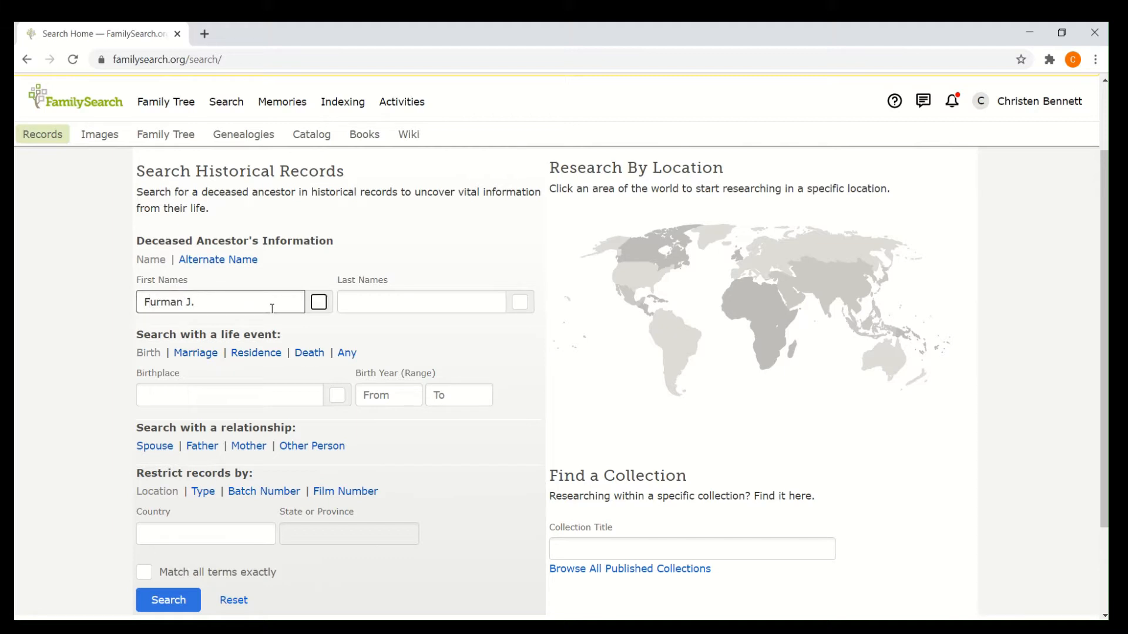
key("Tab")
type("Millwood")
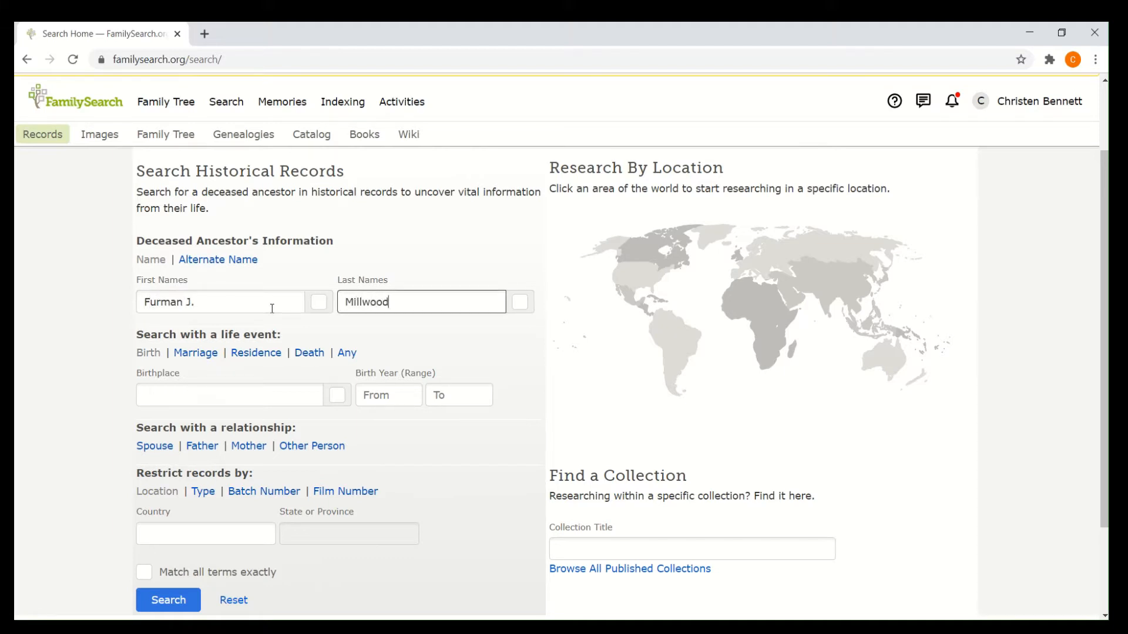
key("Tab")
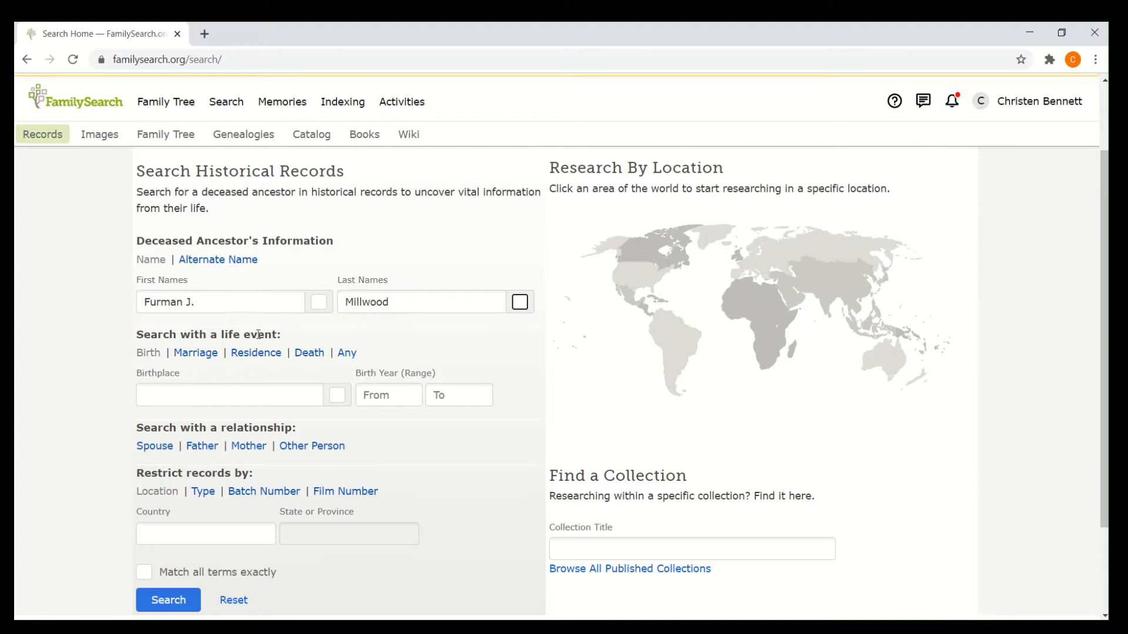
Set the birth year range to 1900–1901
left_click(397, 399)
type("1900")
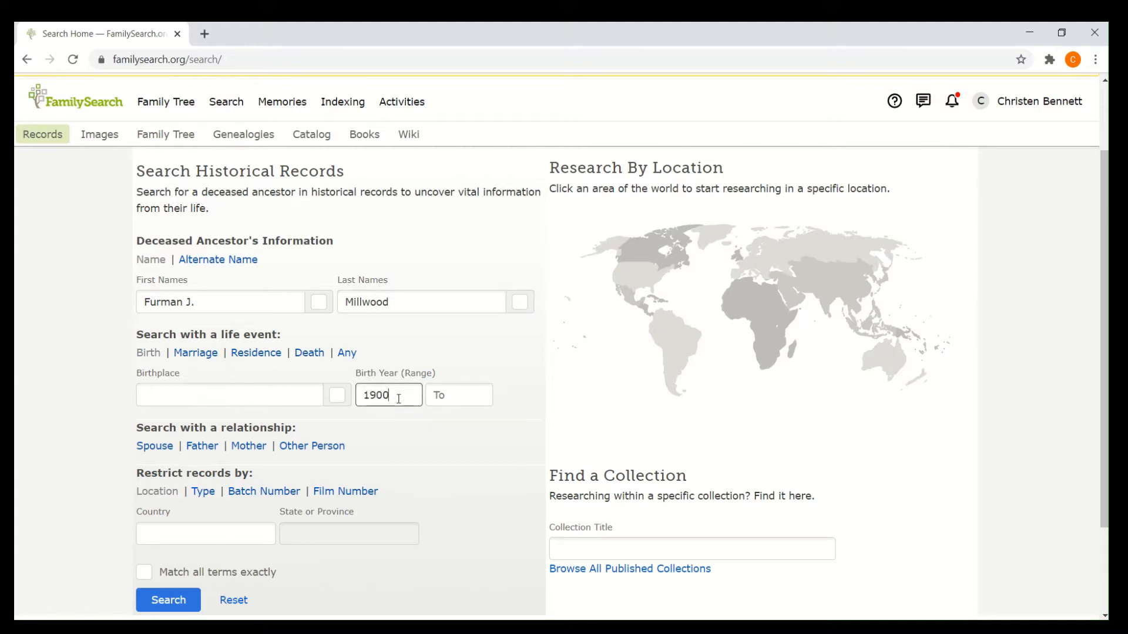
left_click(458, 404)
type("1905")
key("BackSpace")
type("1")
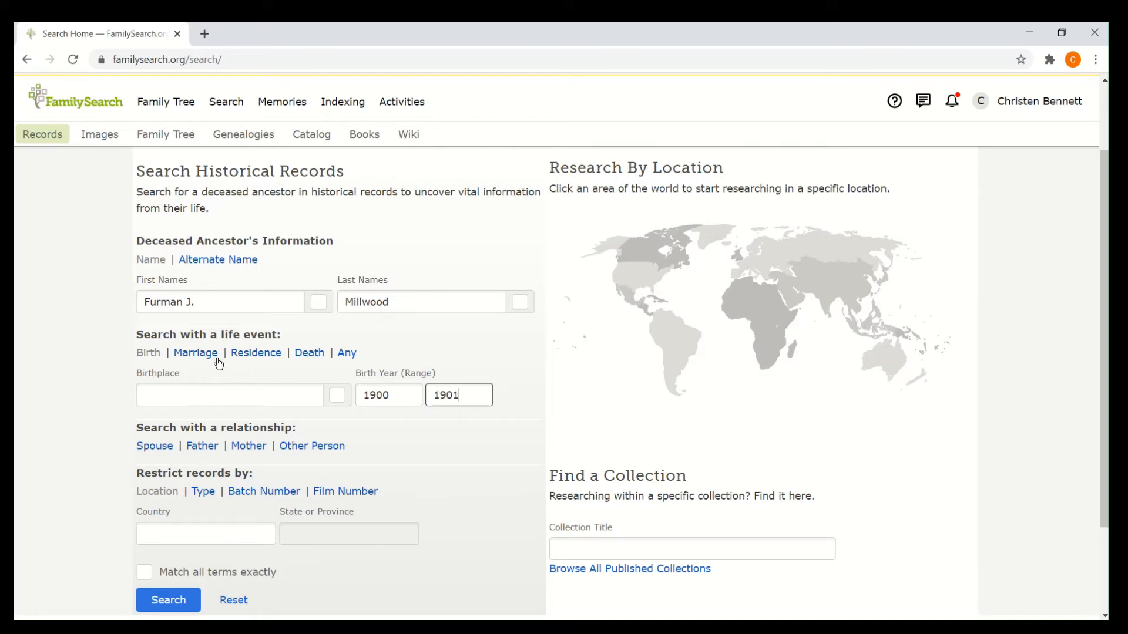
Add death place Spartanburg, South Carolina with death years 1955–1956
left_click(308, 354)
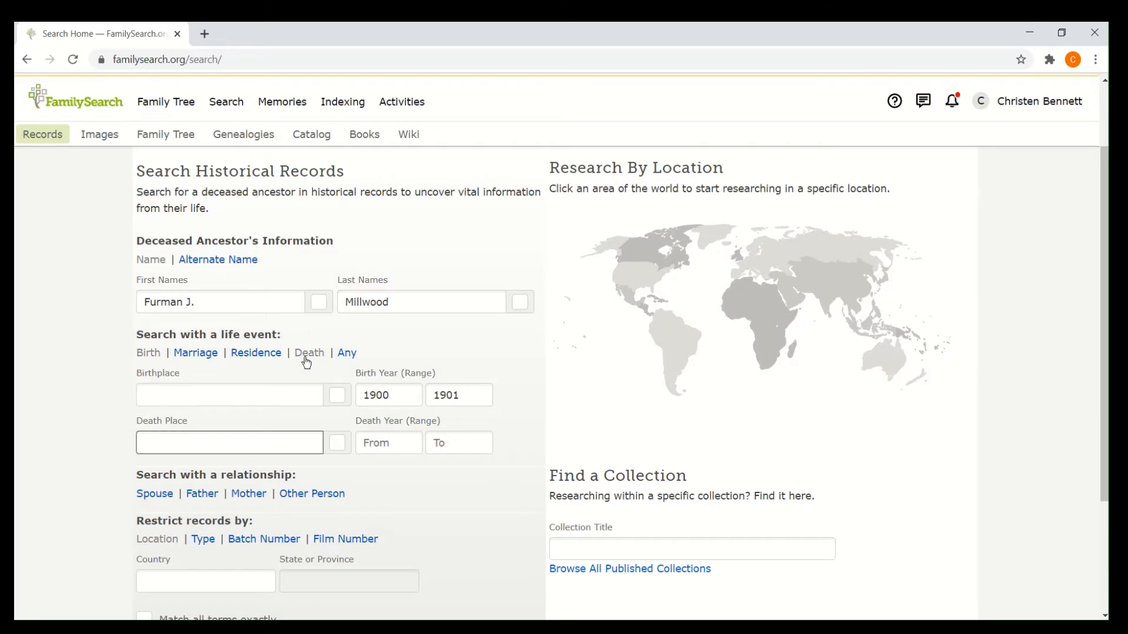
type("Spartanburg, South caroli")
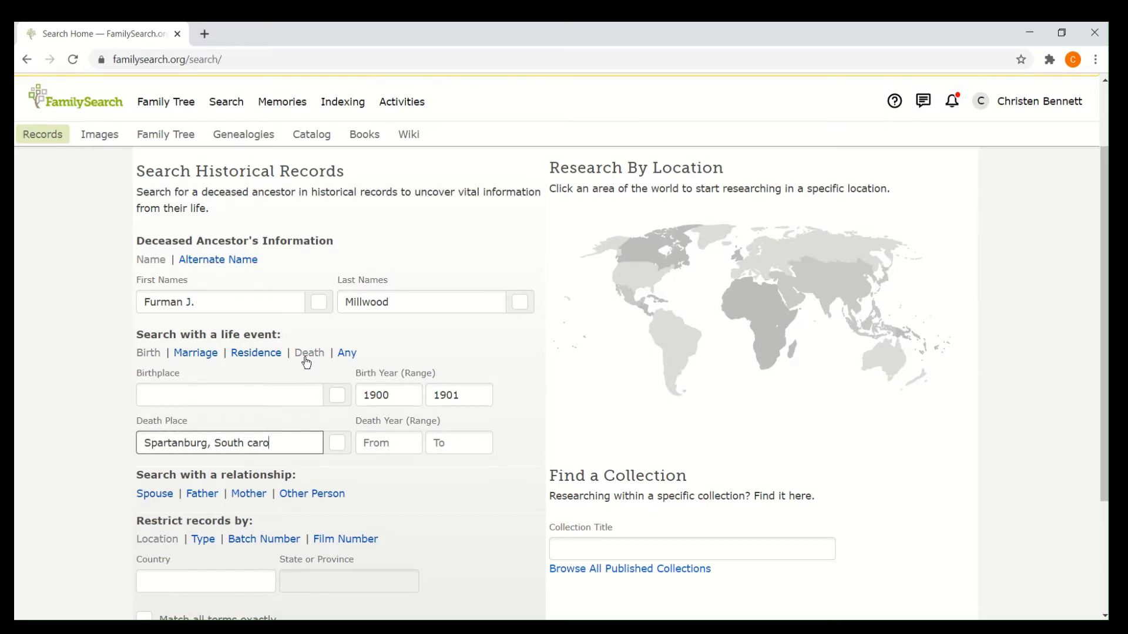
key("BackSpace")
key("BackSpace")
key("BackSpace")
key("BackSpace")
key("BackSpace")
key("BackSpace")
type("Carolina")
left_click(380, 443)
type("1955")
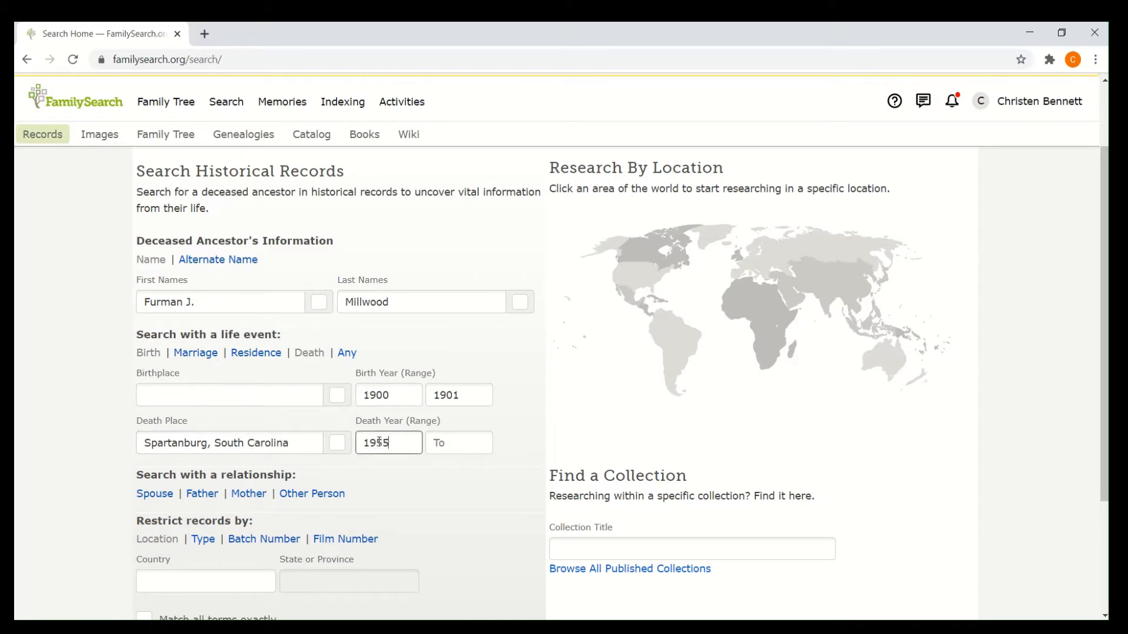
left_click(438, 448)
type("1956")
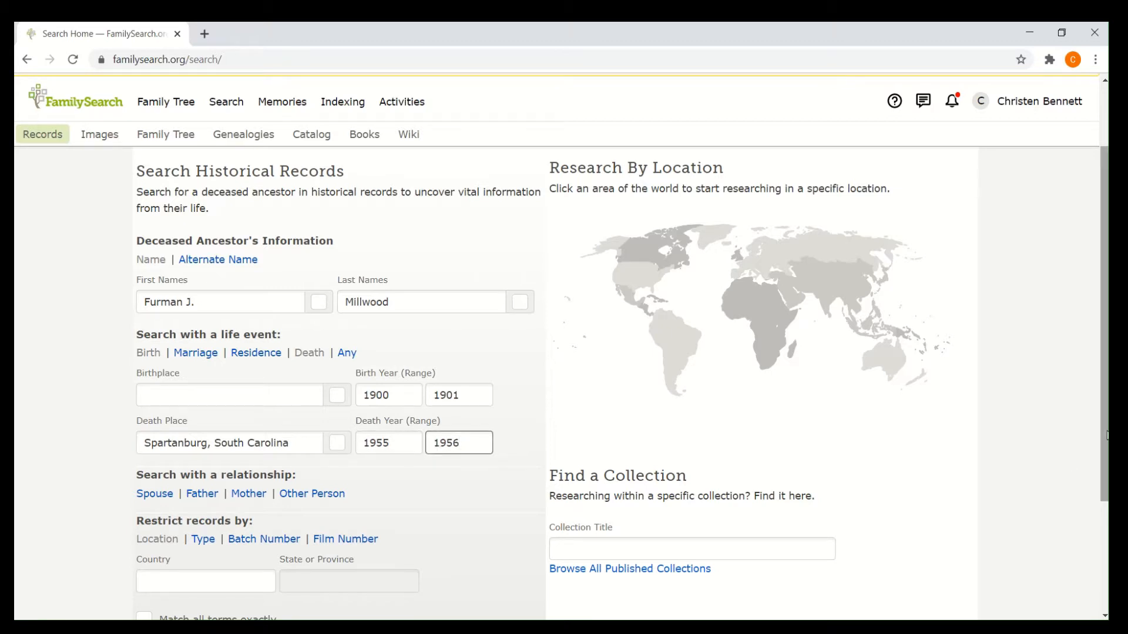
scroll(1107, 435, "down", 1)
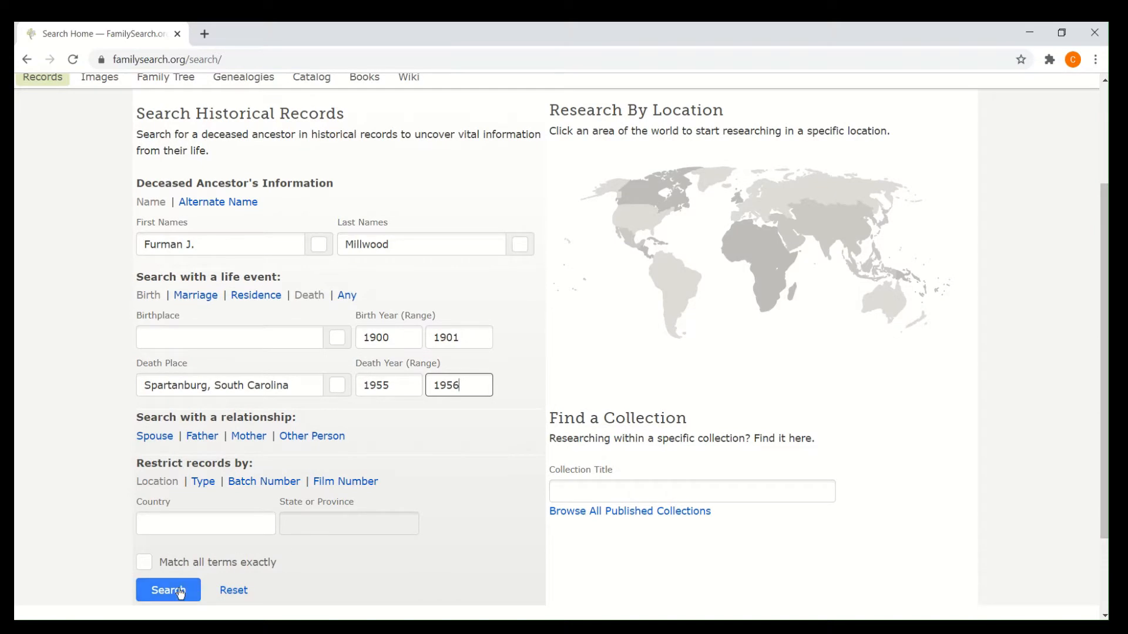
Run the search and open the ancestor's United States Census, 1940 result
left_click(180, 593)
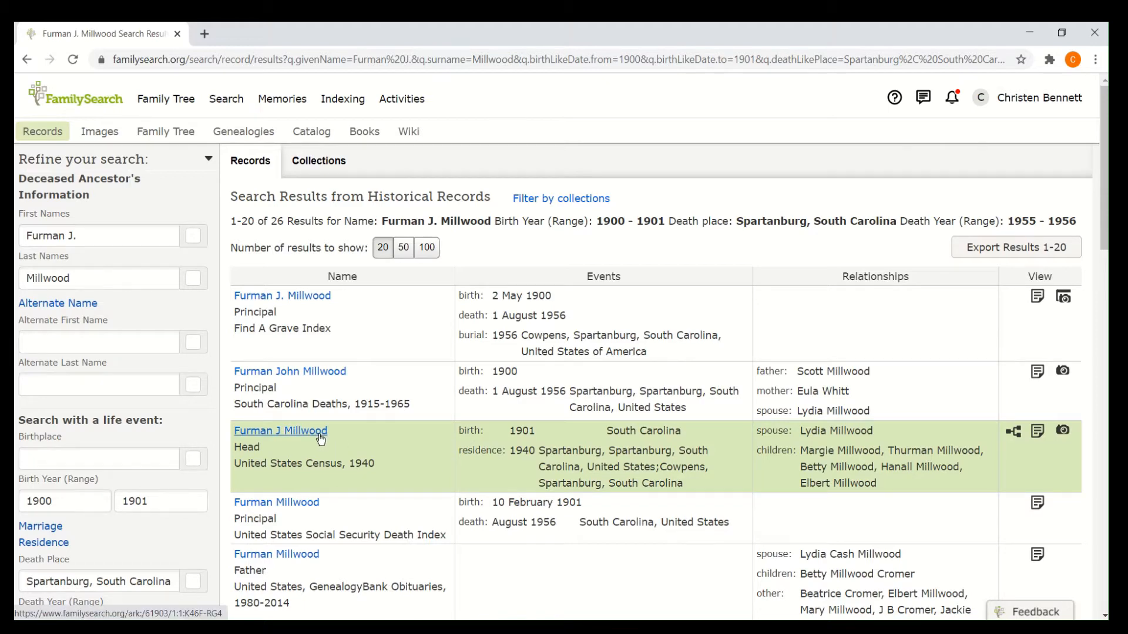
left_click(320, 433)
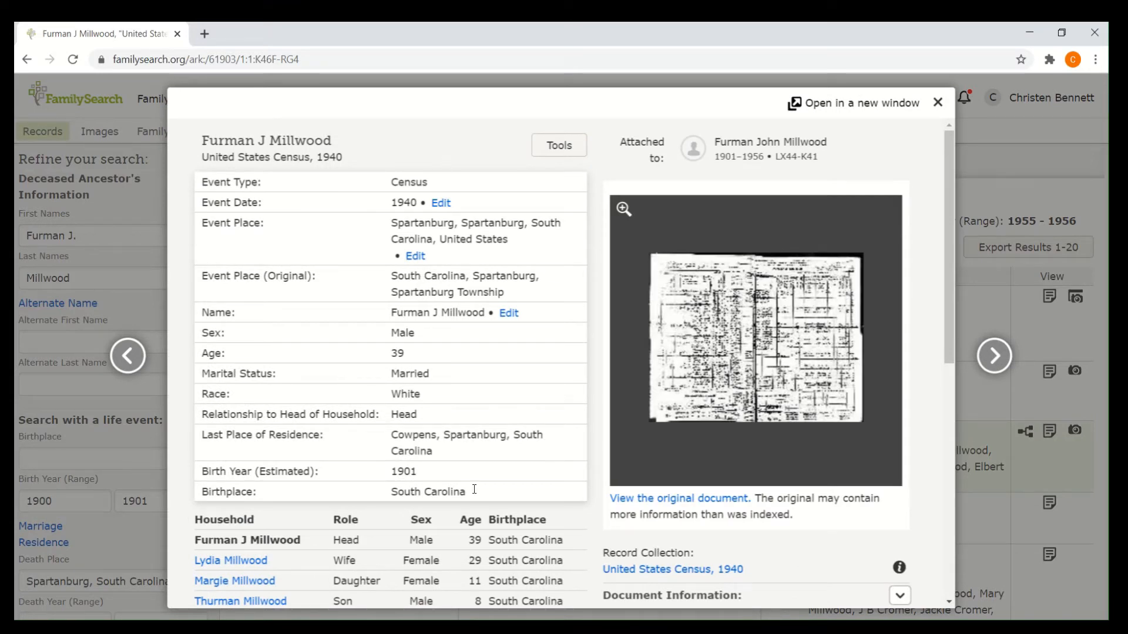
left_click(626, 210)
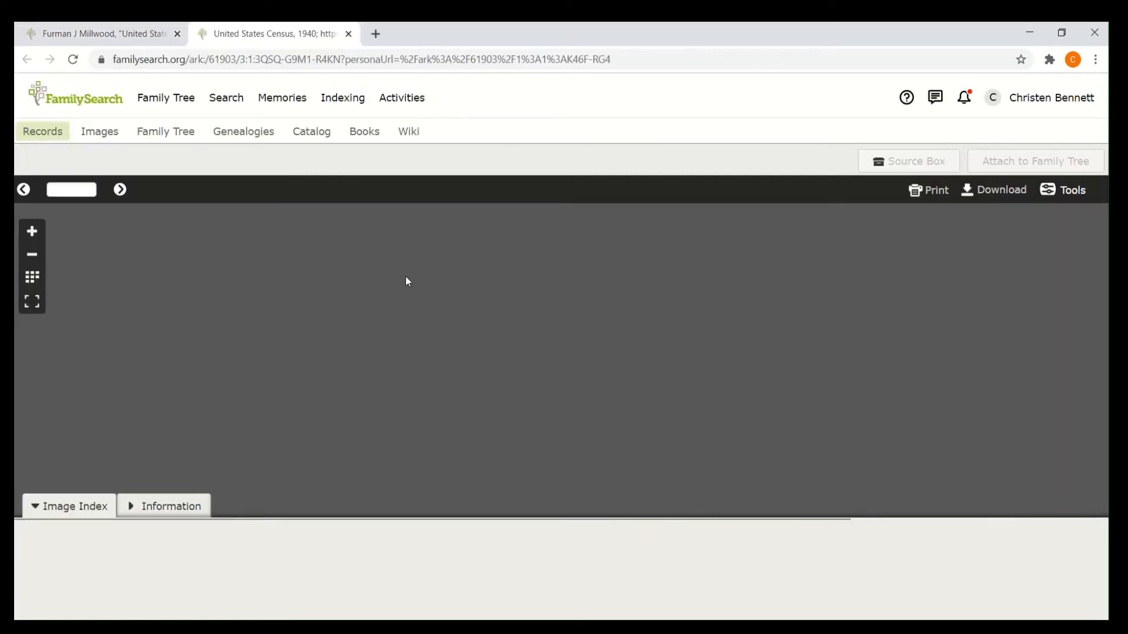
left_click(33, 247)
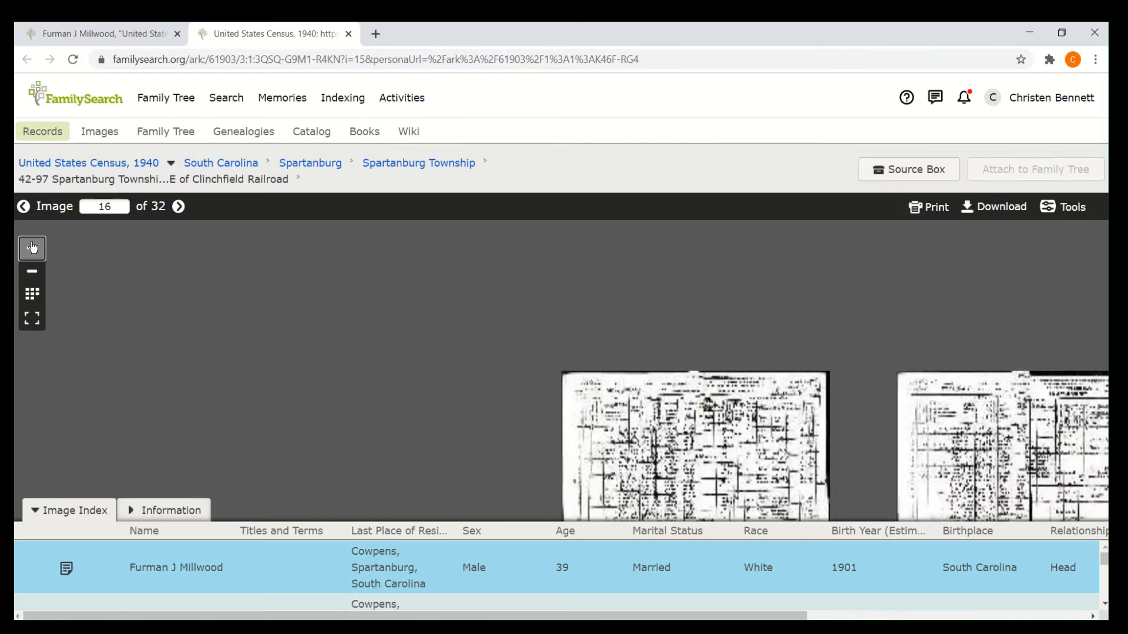
left_click(33, 247)
left_click(32, 247)
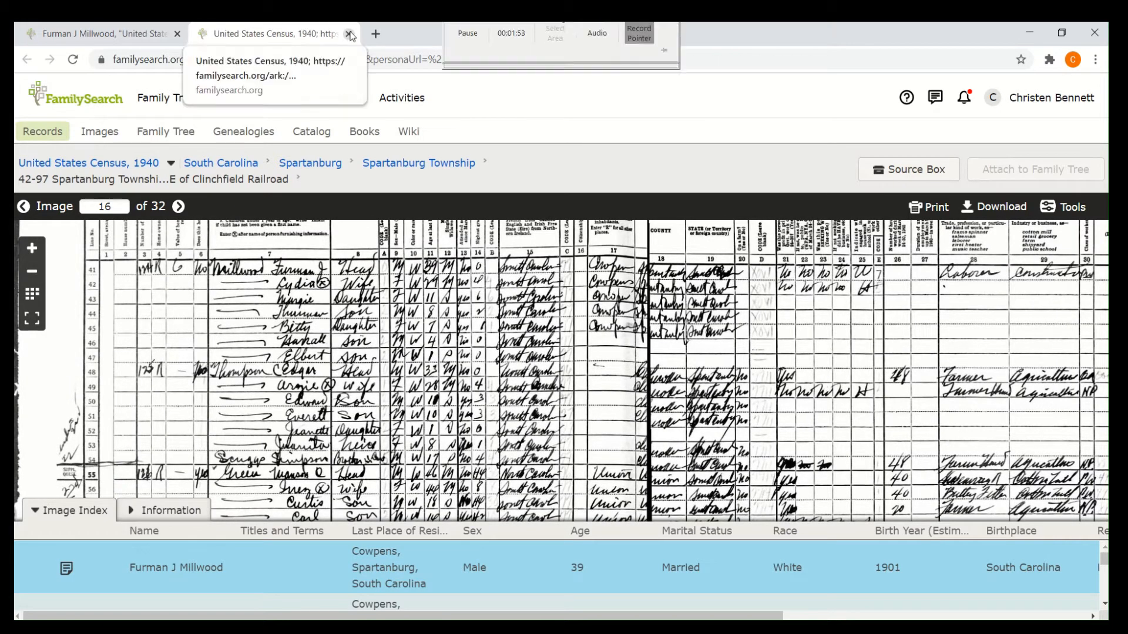
left_click(349, 34)
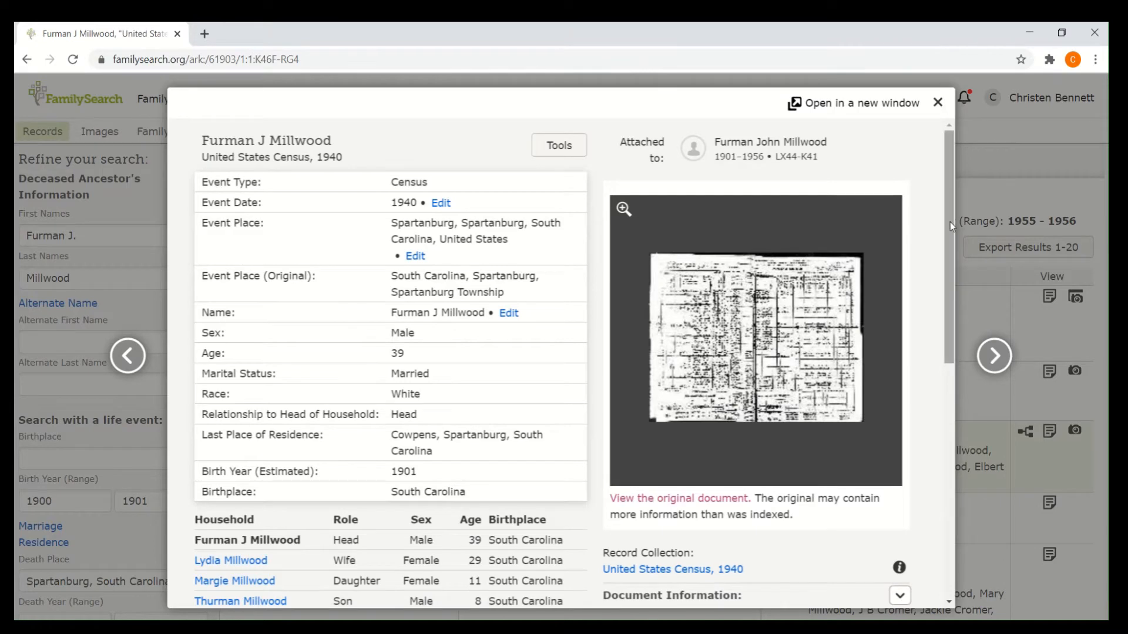
Scroll down through the census record window
left_click_drag(950, 222, 949, 483)
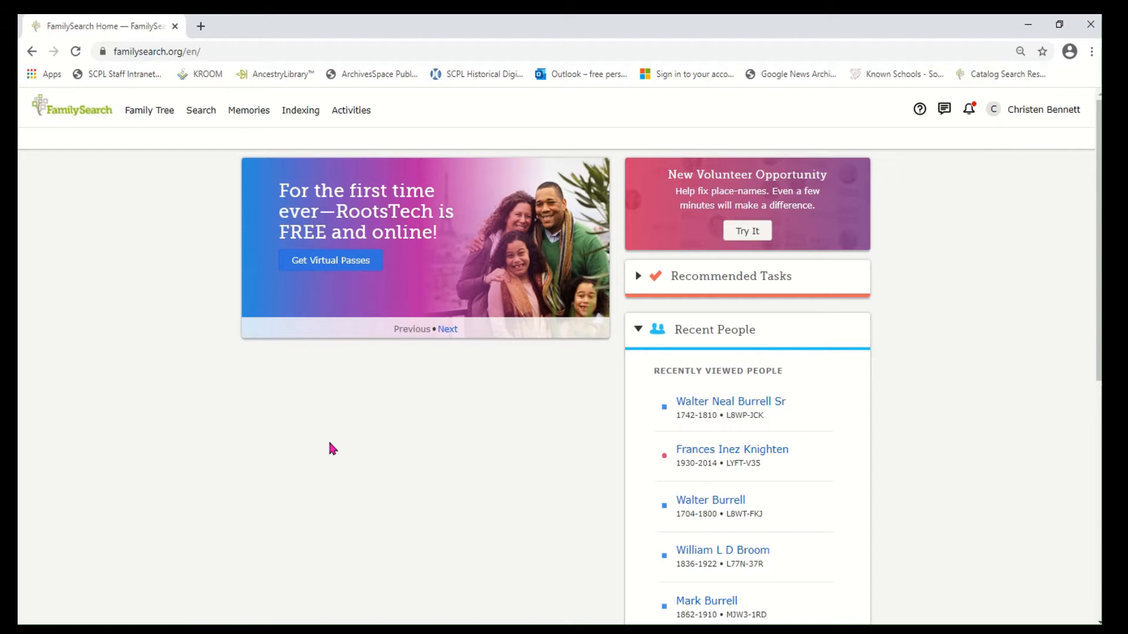
Search the Catalog for online records in United States, South Carolina, Spartanburg
left_click(197, 113)
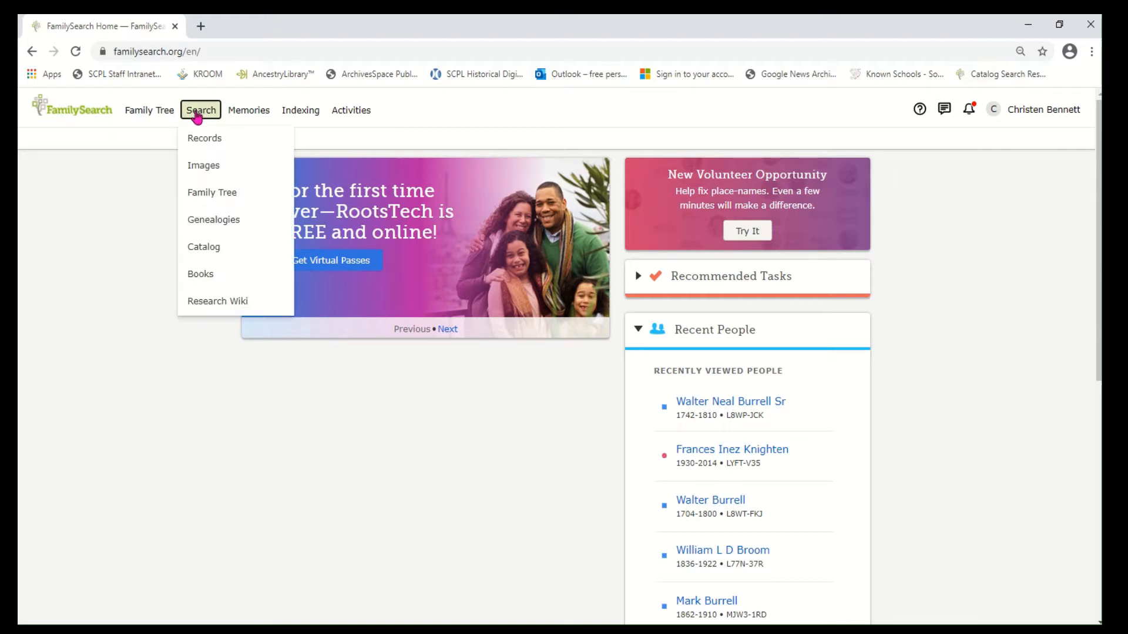
left_click(217, 248)
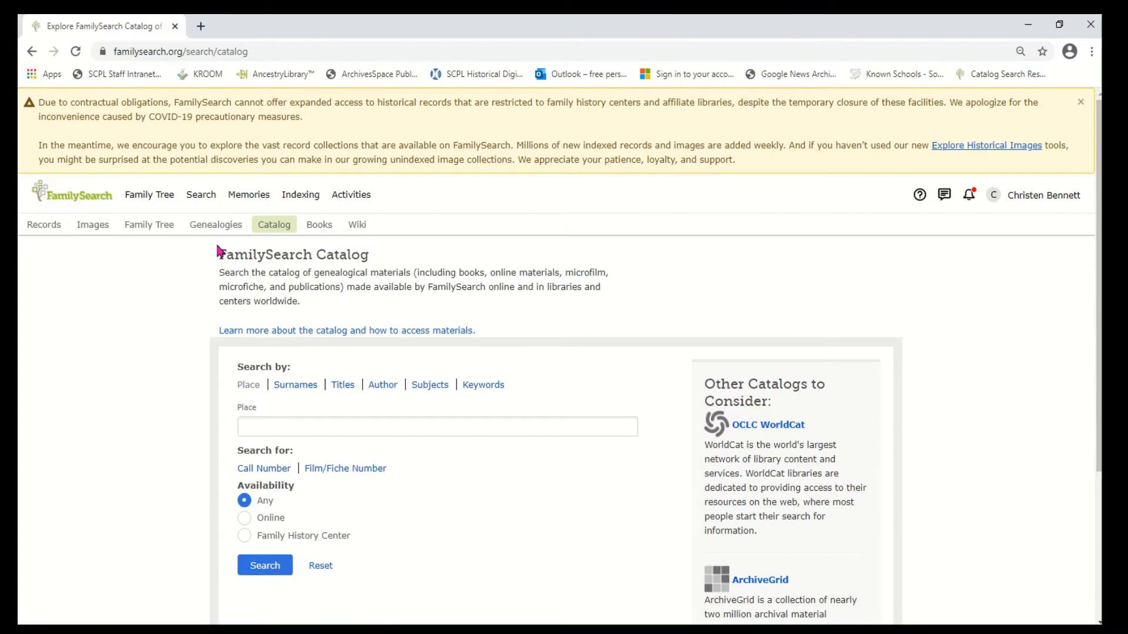
scroll(220, 312, "down", 1)
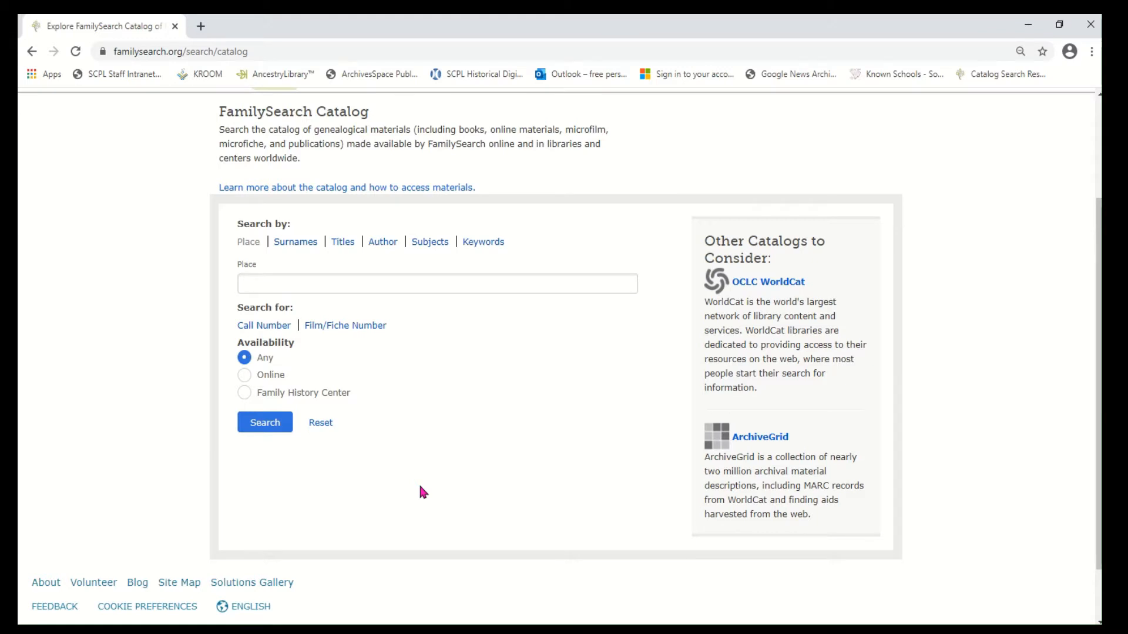
left_click(324, 292)
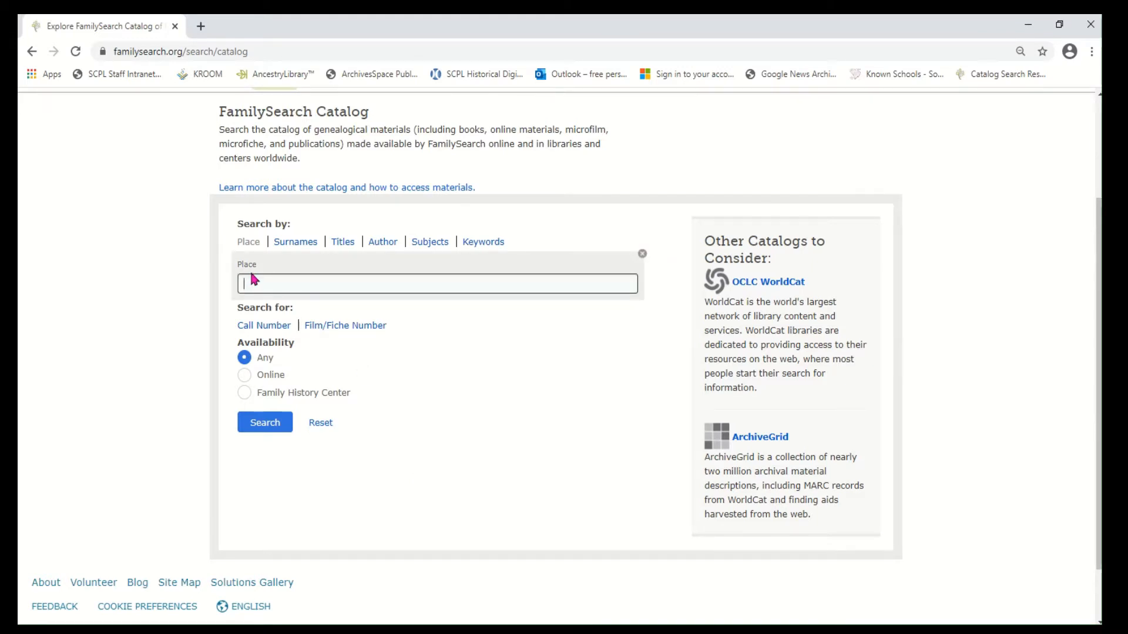
type("spartanburg")
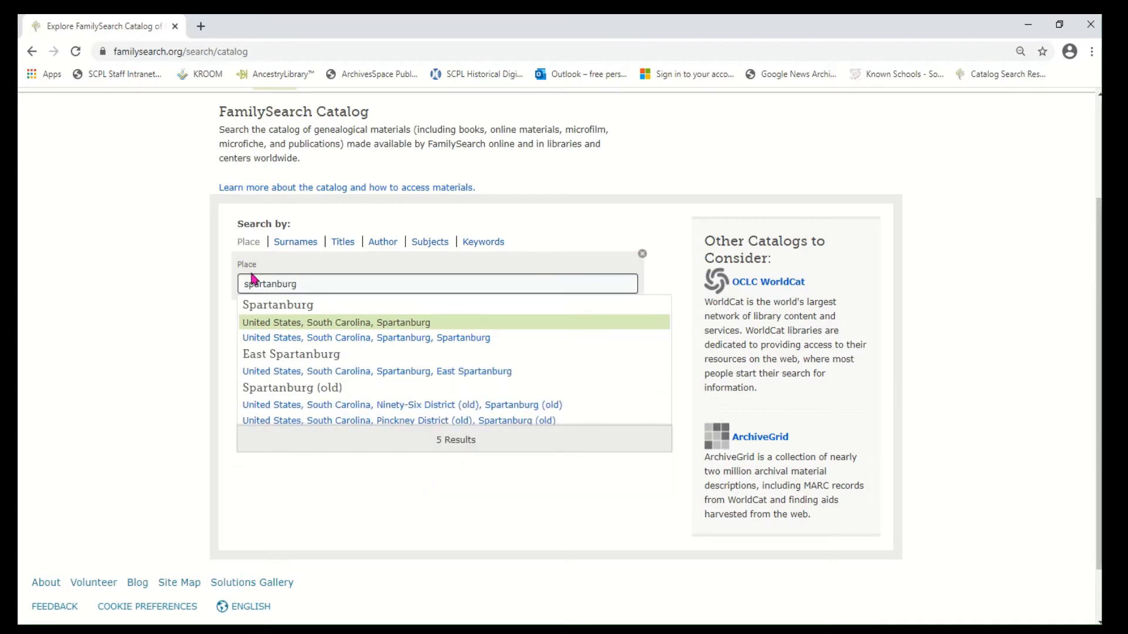
left_click(345, 323)
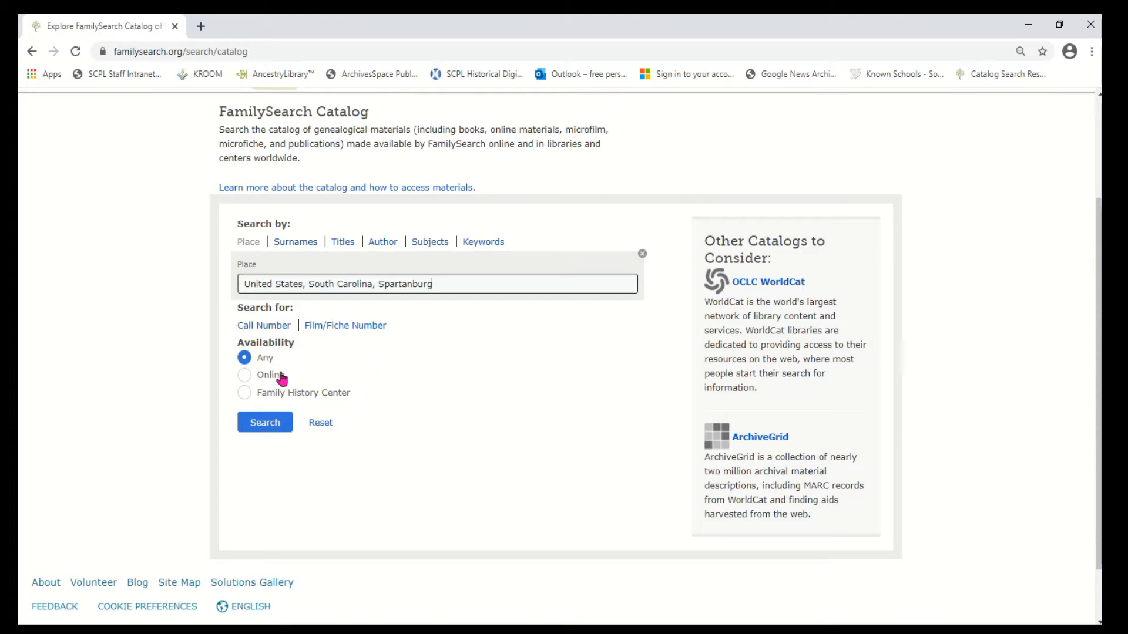
left_click(243, 375)
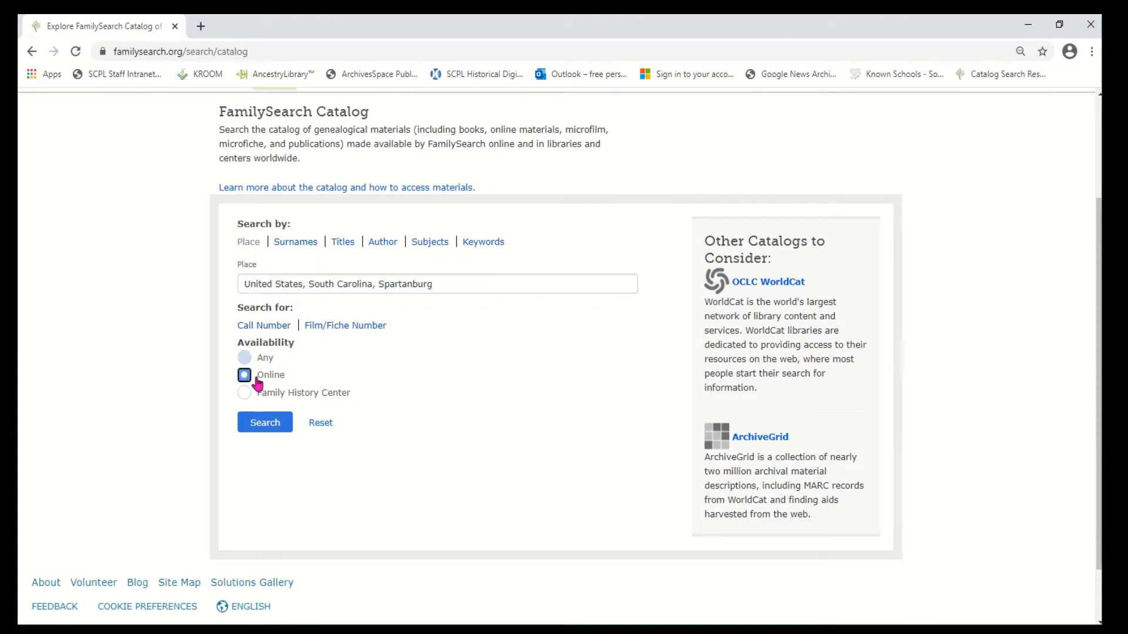
left_click(265, 423)
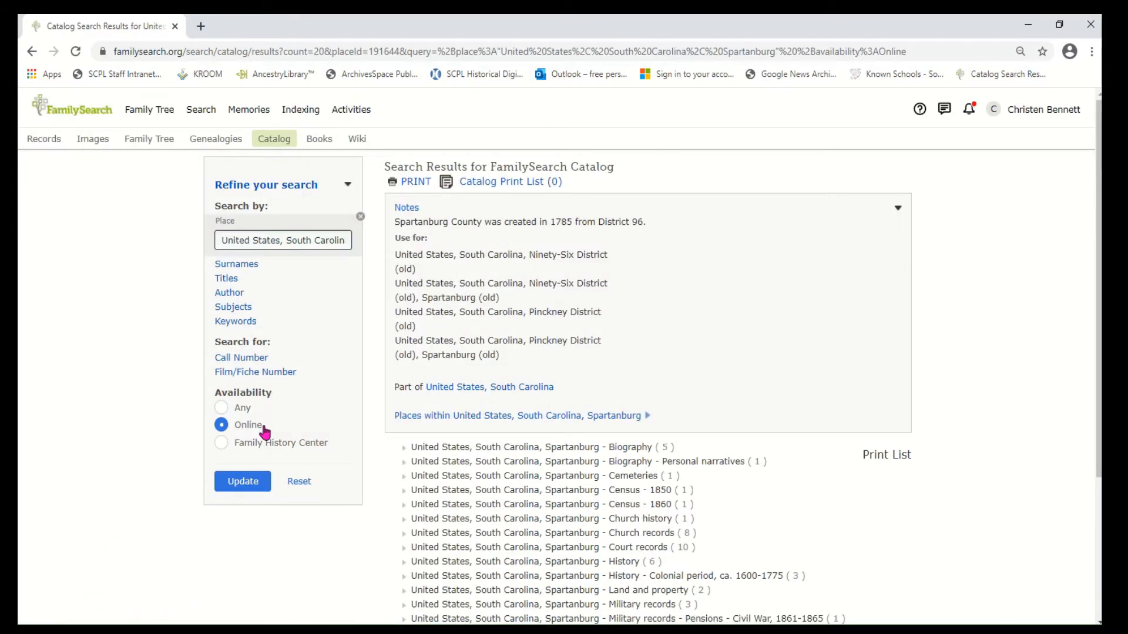
Expand Cemeteries, open Oakwood Cemetery epitaphs, and view its film 007859035 images
scroll(828, 456, "down", 3)
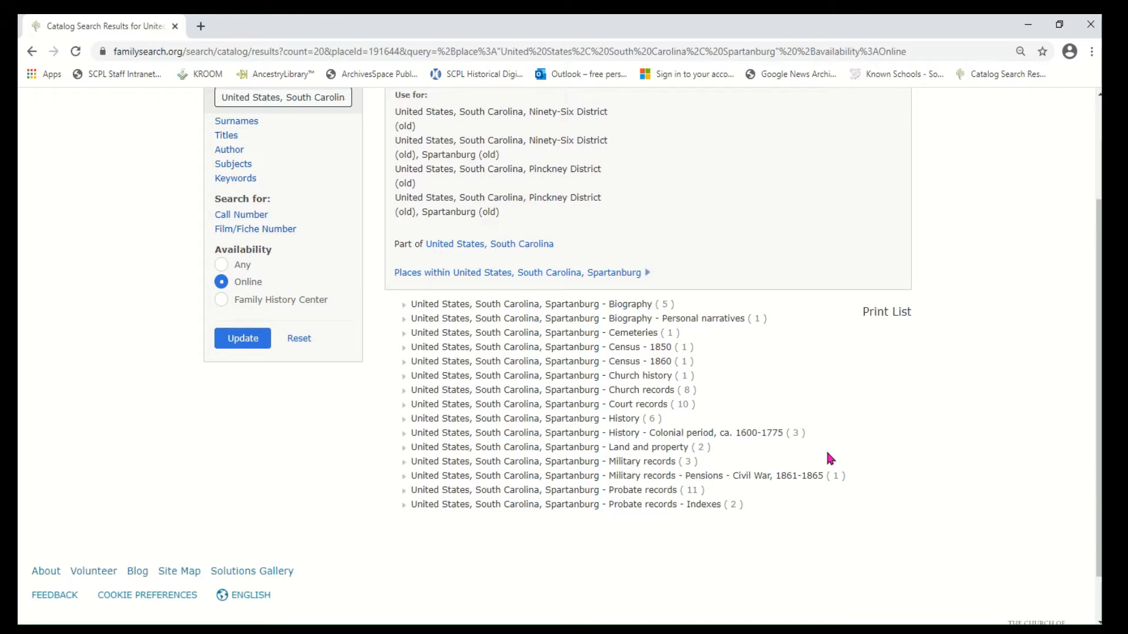
left_click(624, 334)
left_click(621, 364)
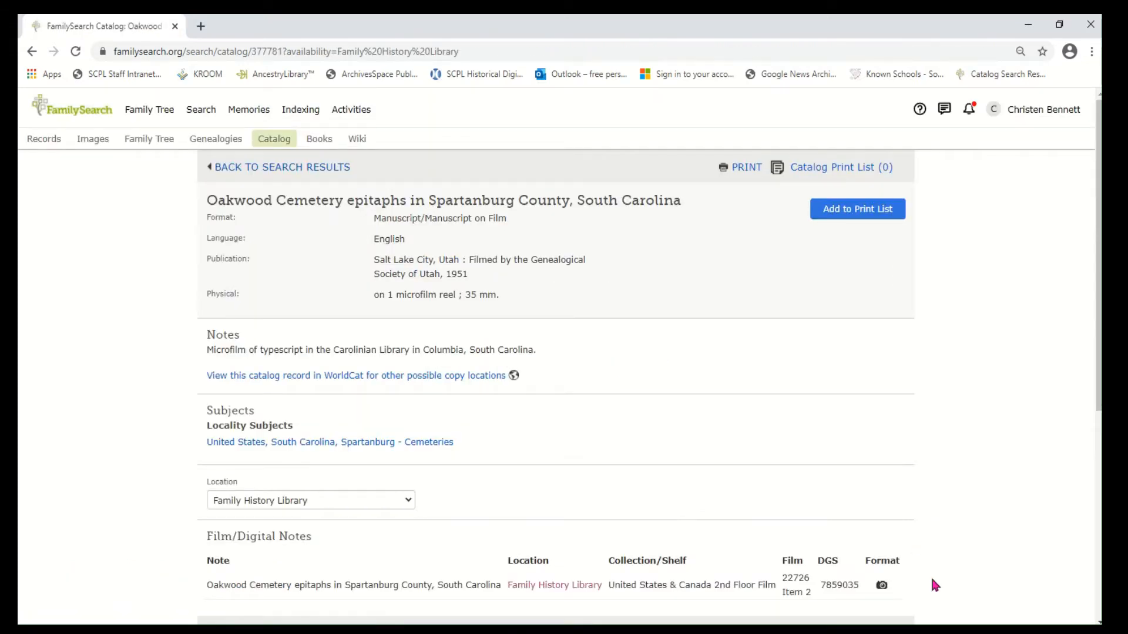
left_click(881, 588)
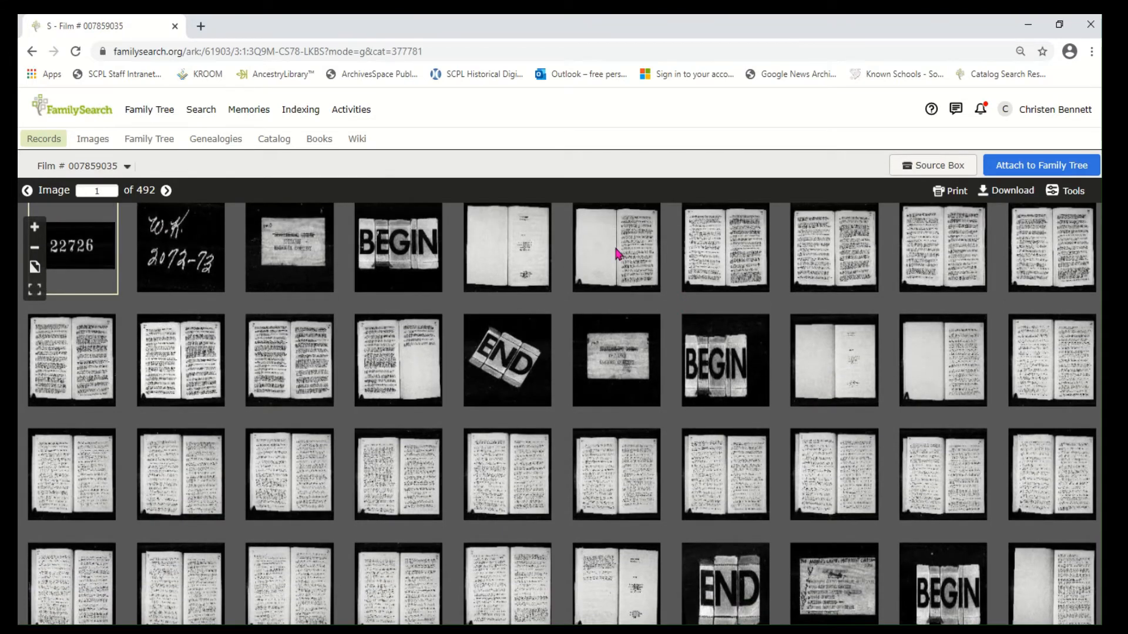
Read epitaph images 6 and 7, then go back to the catalog record
left_click(618, 254)
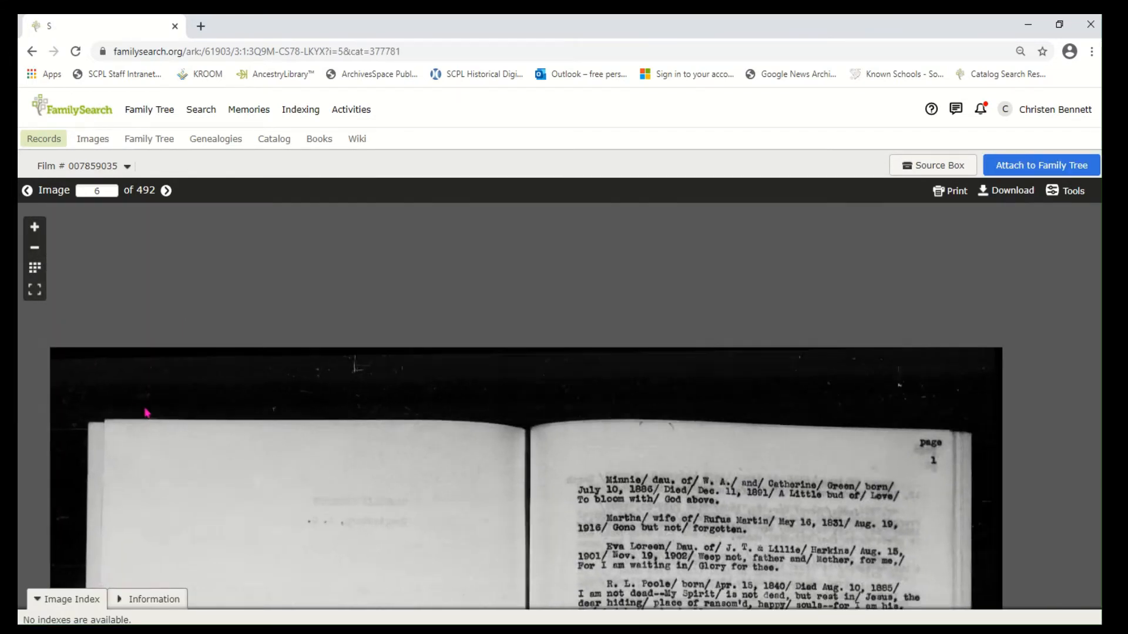
left_click_drag(469, 491, 436, 239)
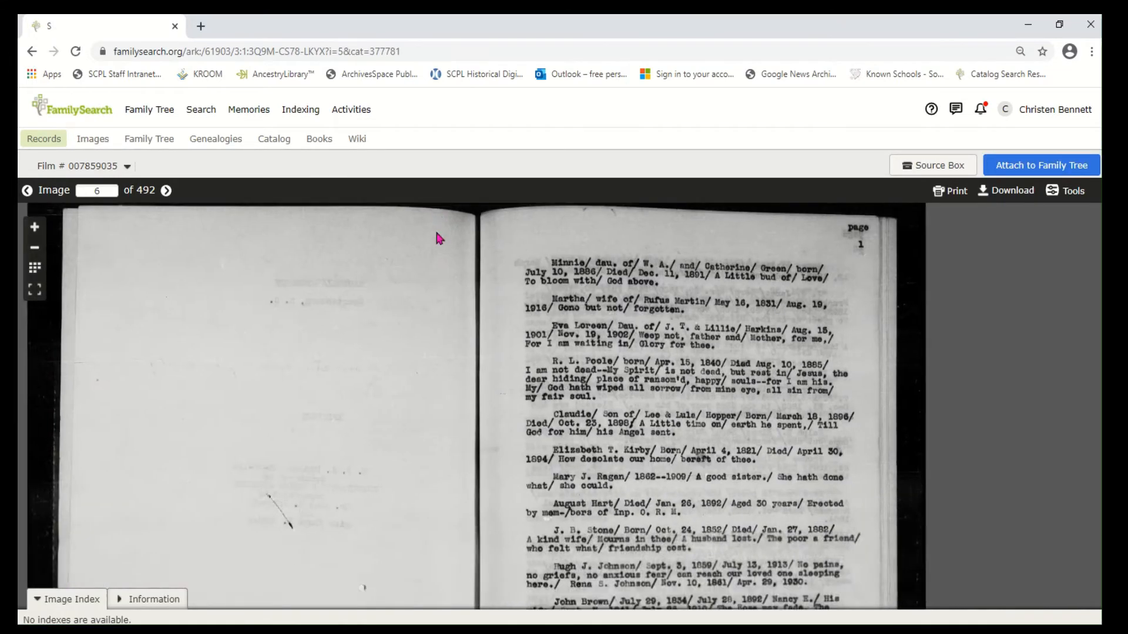
left_click(168, 190)
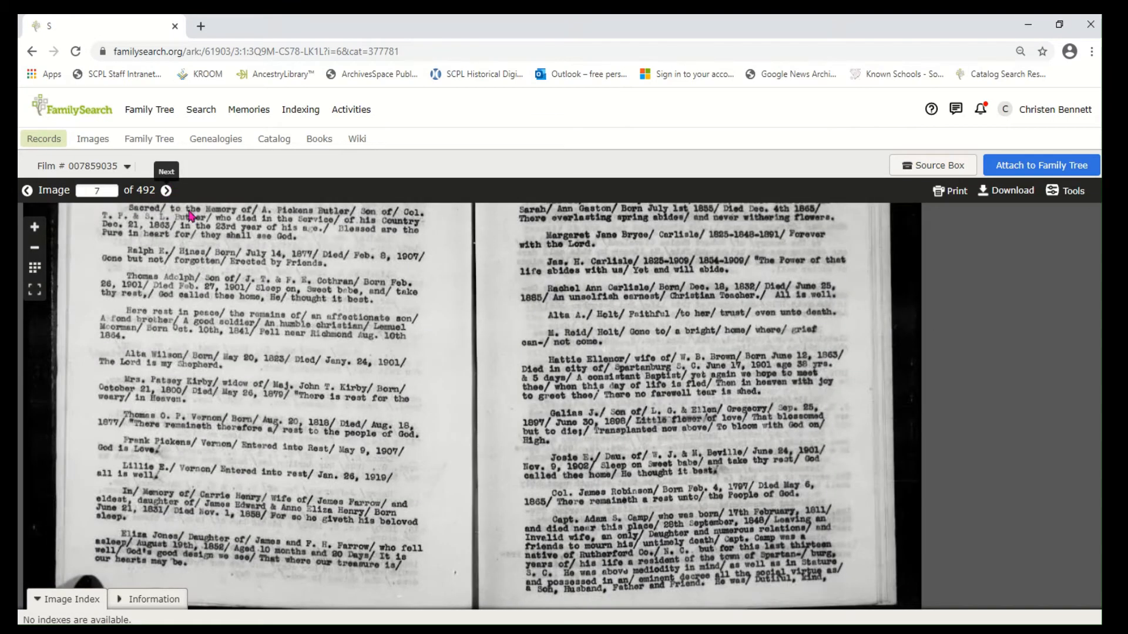
left_click_drag(272, 288, 288, 444)
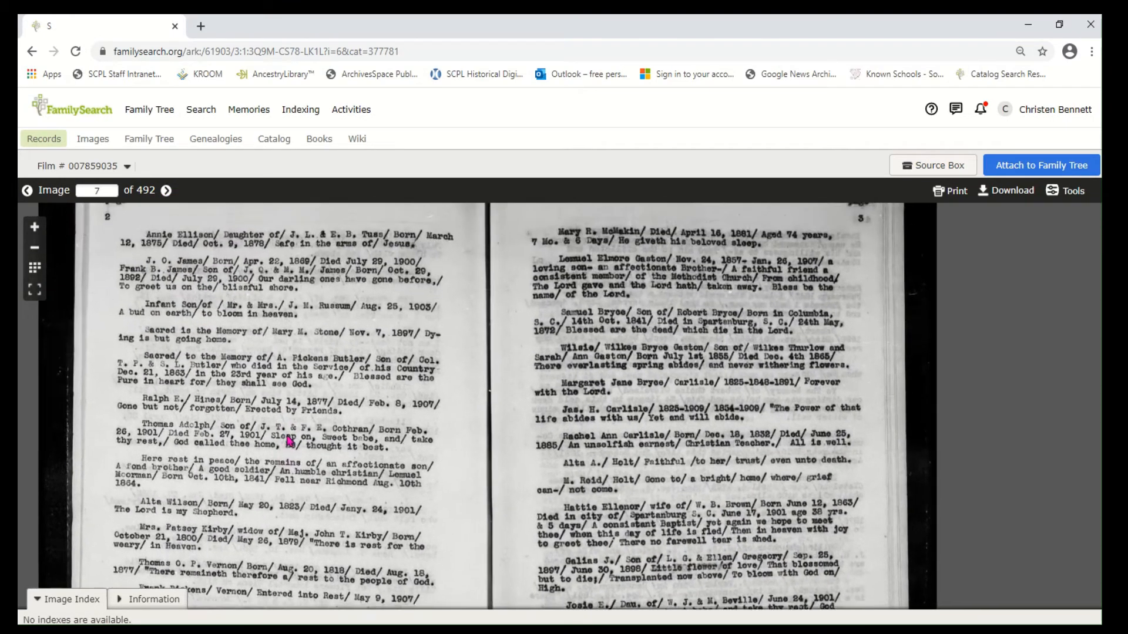
left_click(32, 51)
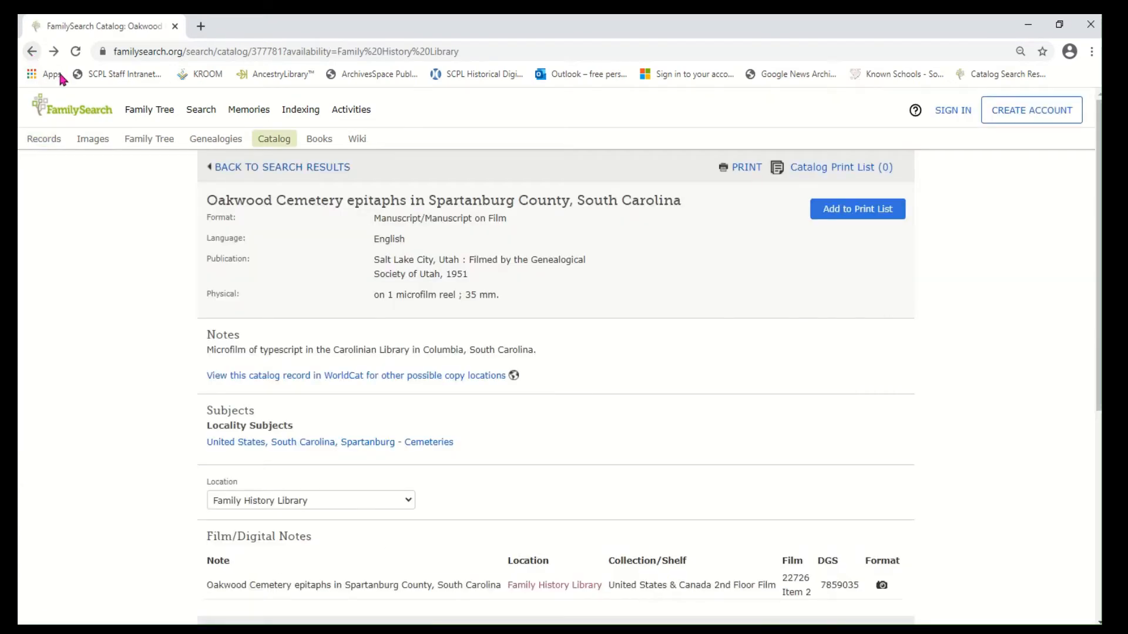
Return to the Spartanburg results, collapse Cemeteries, and expand Church records
left_click(31, 51)
scroll(767, 446, "down", 1)
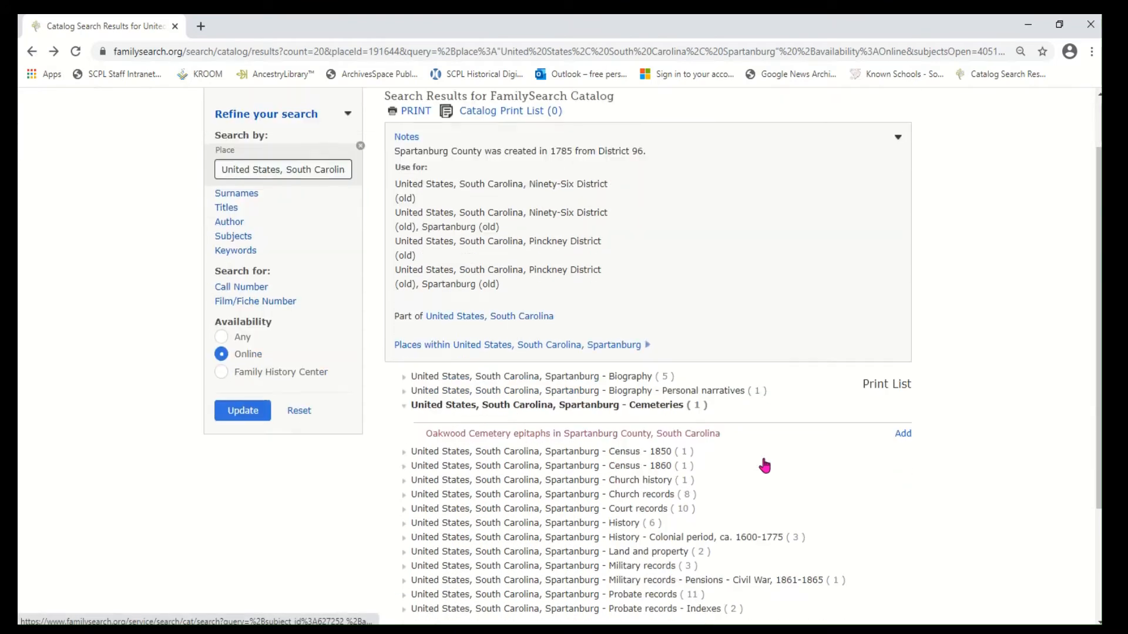
left_click(647, 409)
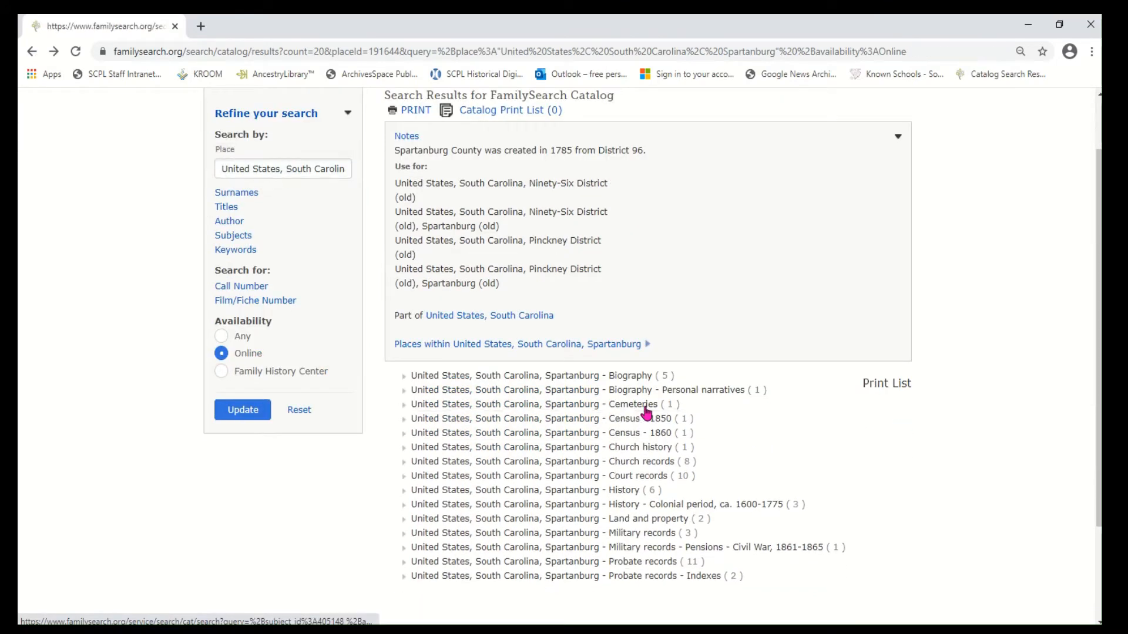
left_click(644, 463)
scroll(645, 470, "down", 3)
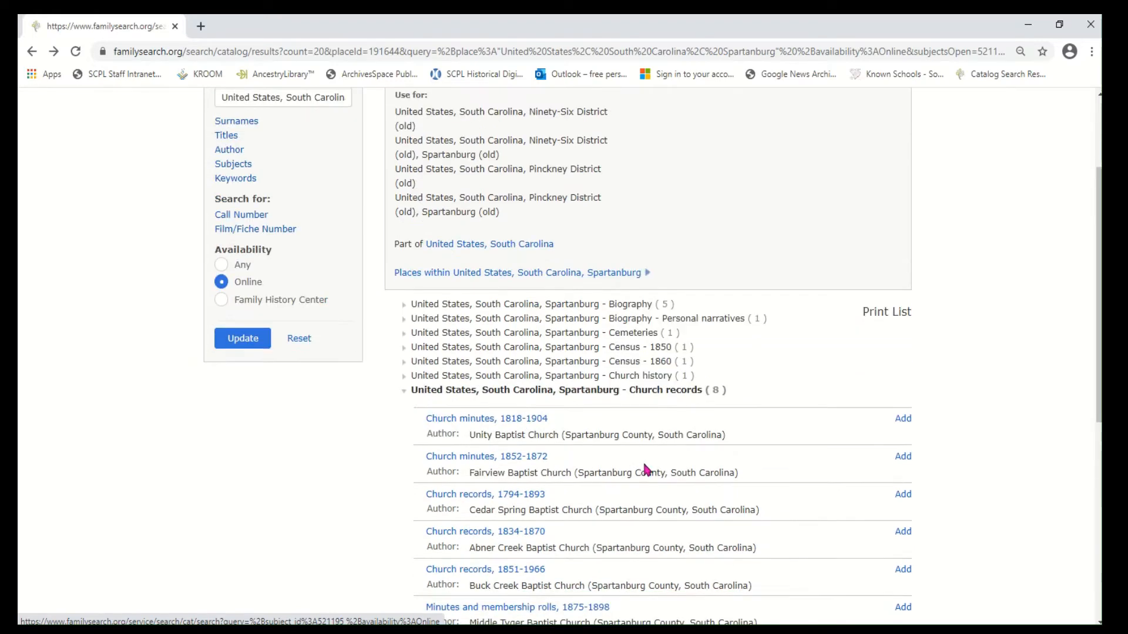
scroll(639, 455, "down", 1)
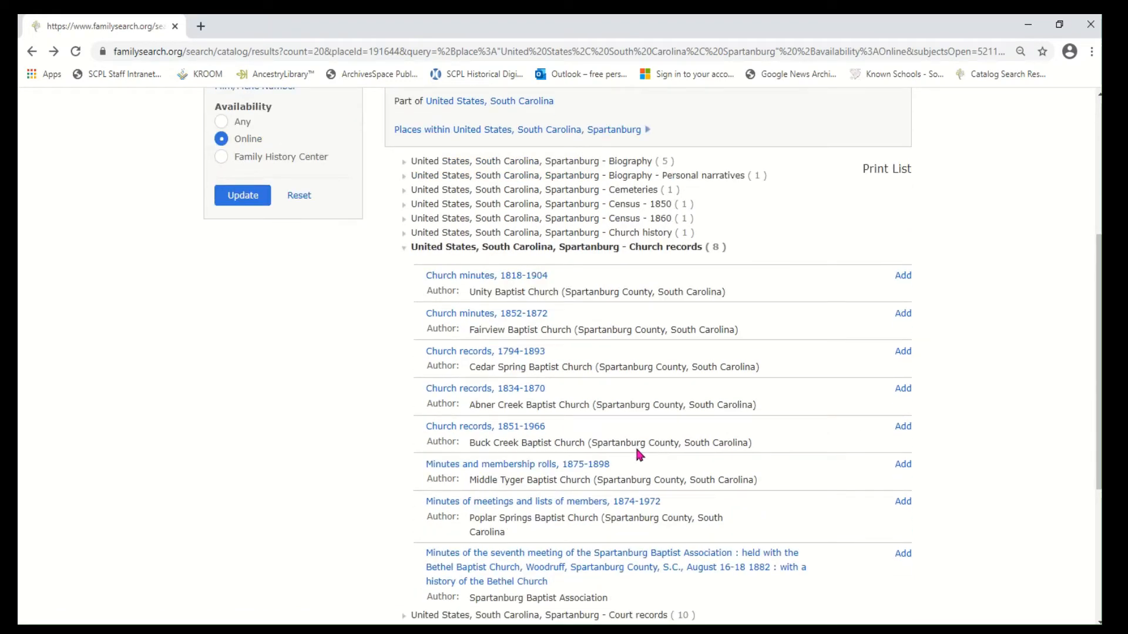
scroll(639, 454, "down", 1)
scroll(636, 448, "up", 1)
Expand Court records, Land and property, and Probate records to list their titles
left_click(700, 246)
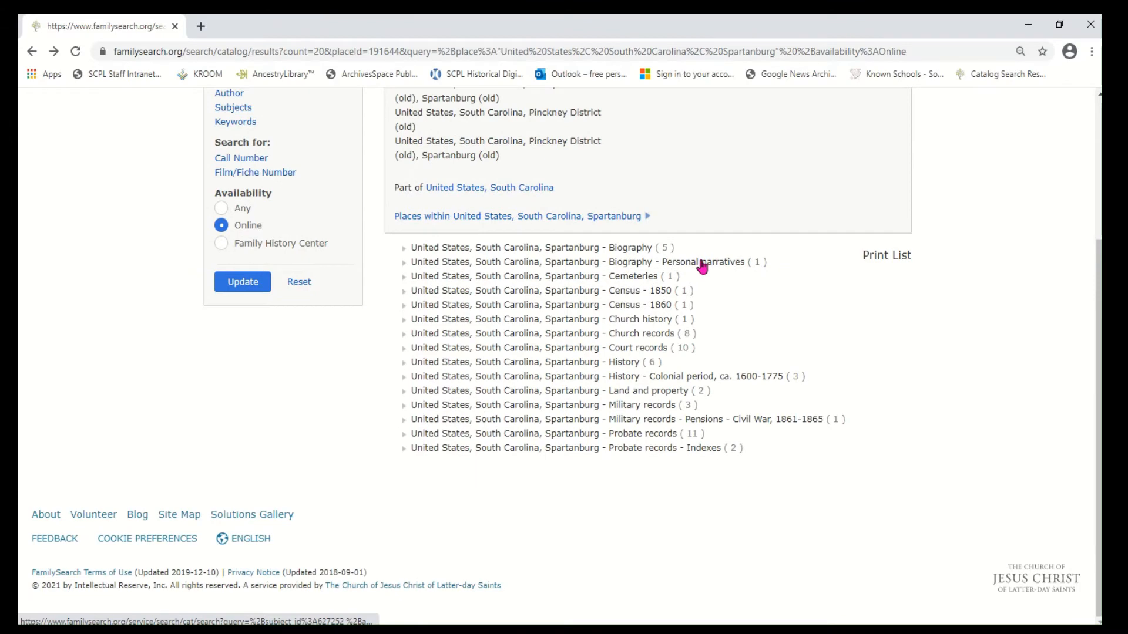
left_click(611, 351)
scroll(613, 351, "down", 1)
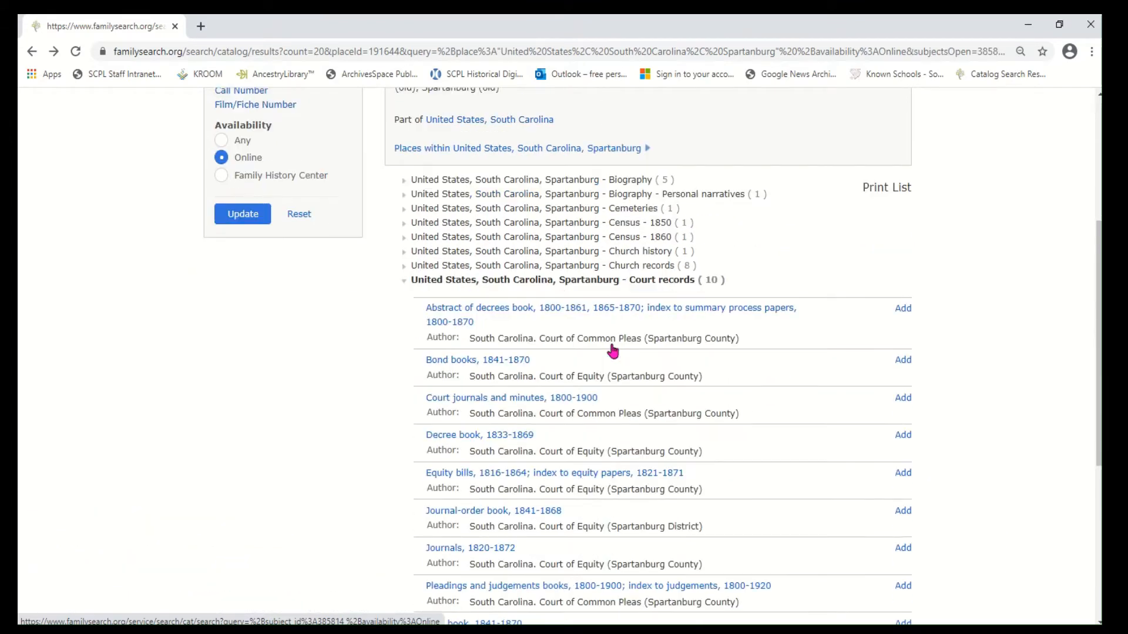
scroll(613, 351, "down", 5)
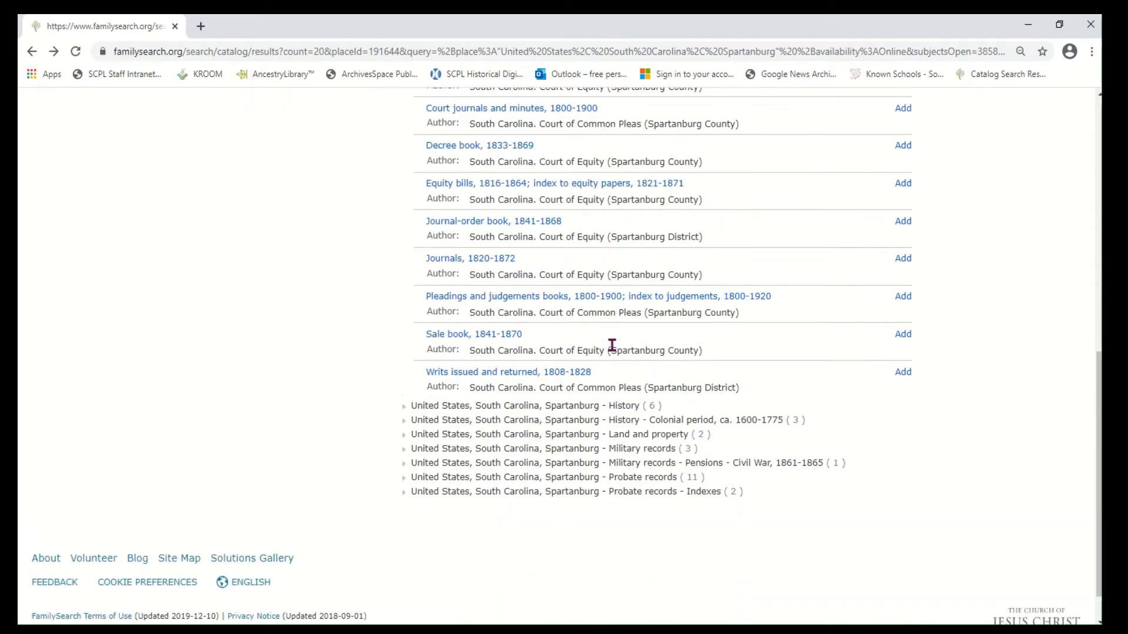
left_click(647, 440)
scroll(664, 431, "down", 3)
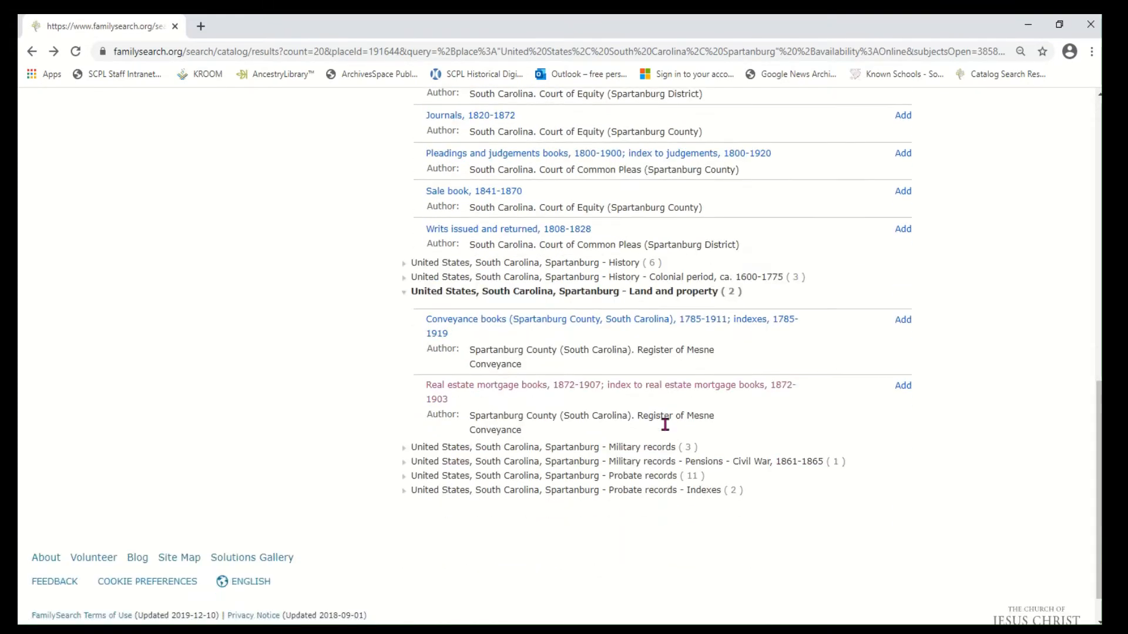
left_click(659, 477)
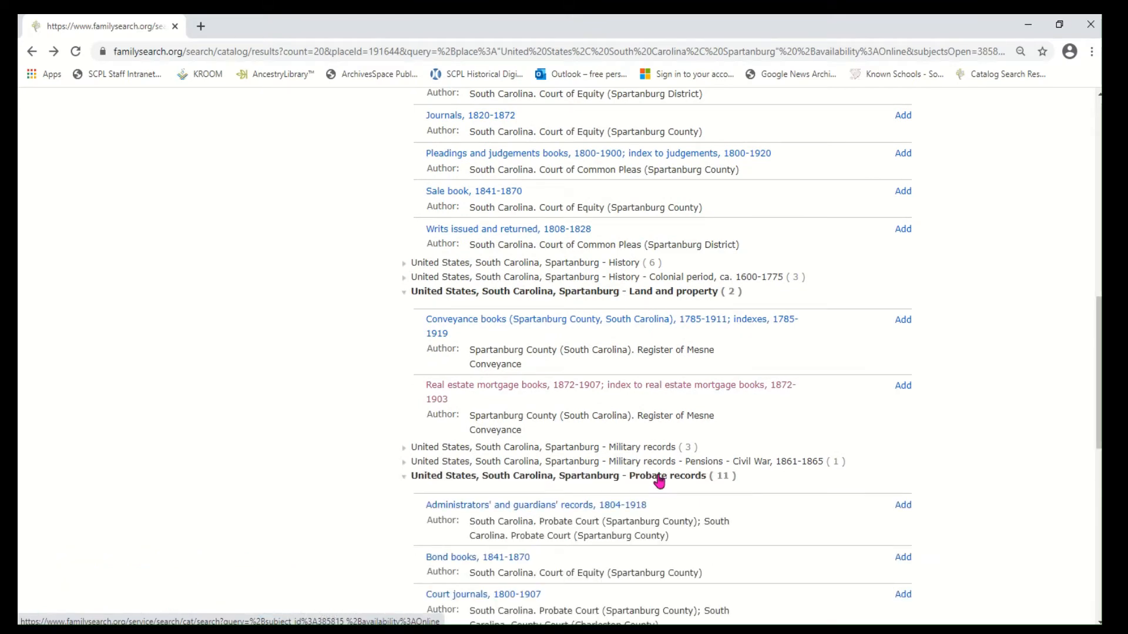
scroll(659, 480, "down", 5)
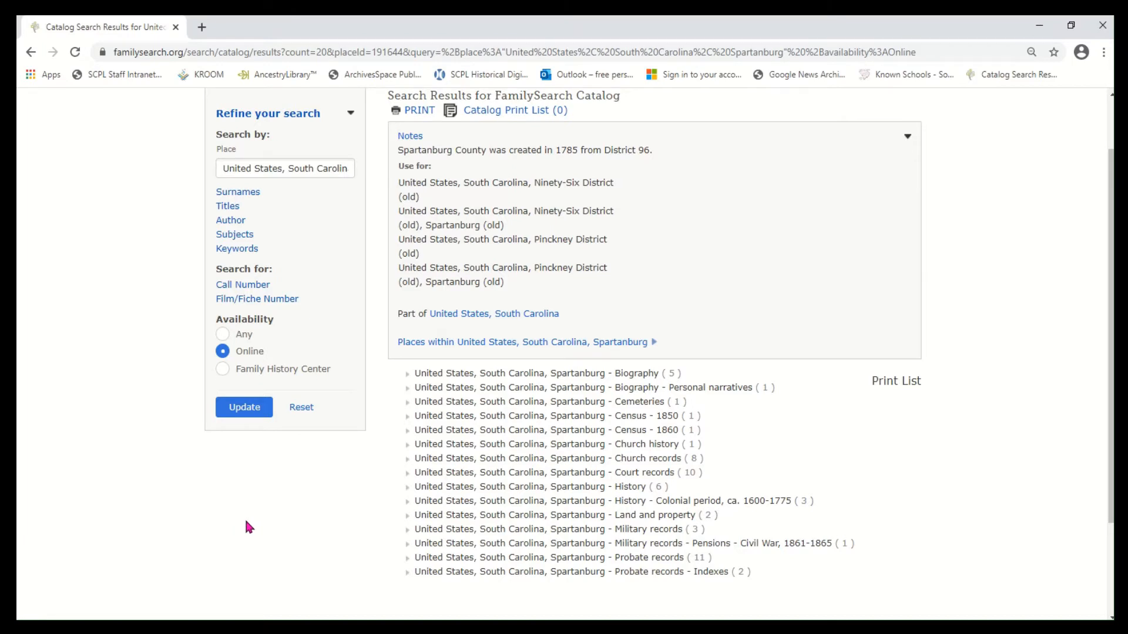
left_click(639, 515)
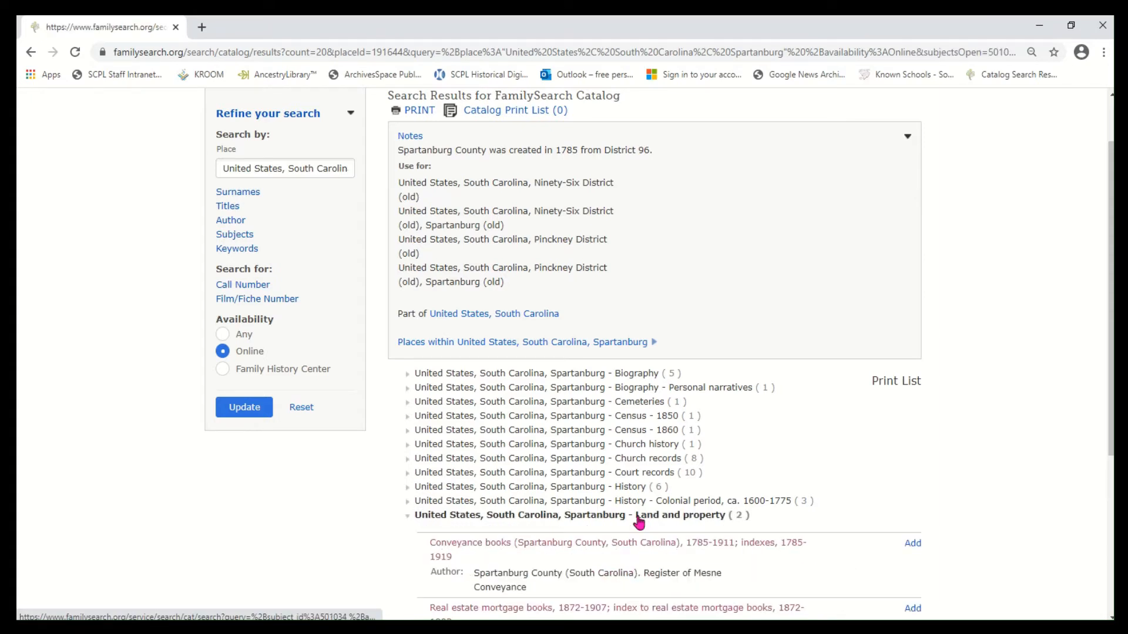
Open the Conveyance books record and view film 008182745, Direct index A-Bl 1785–1919
left_click(595, 548)
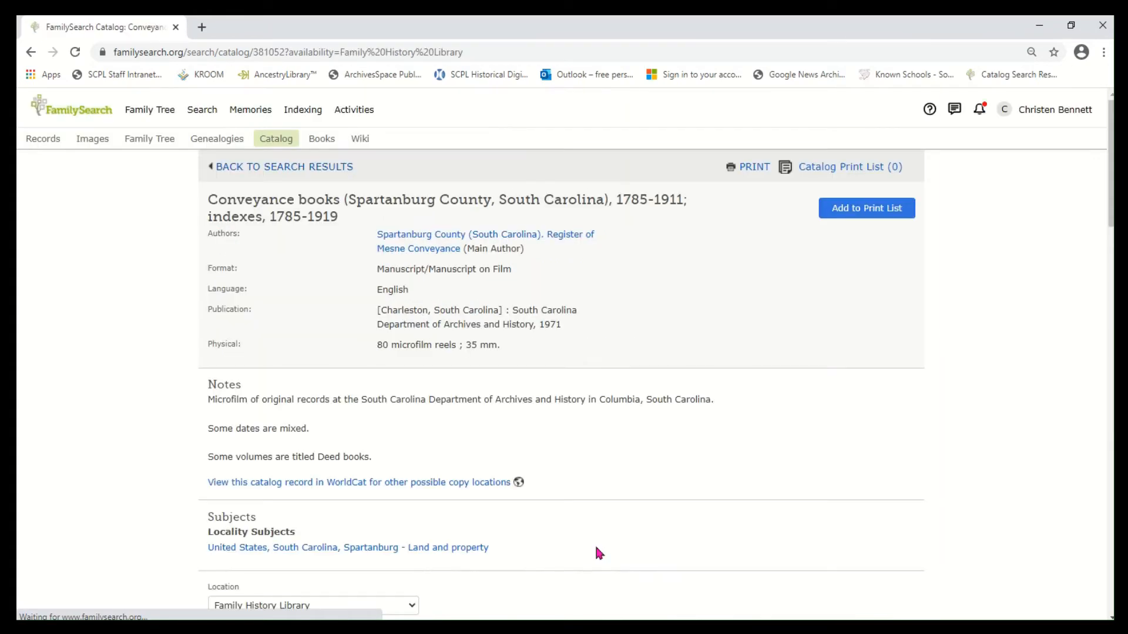
scroll(596, 548, "down", 4)
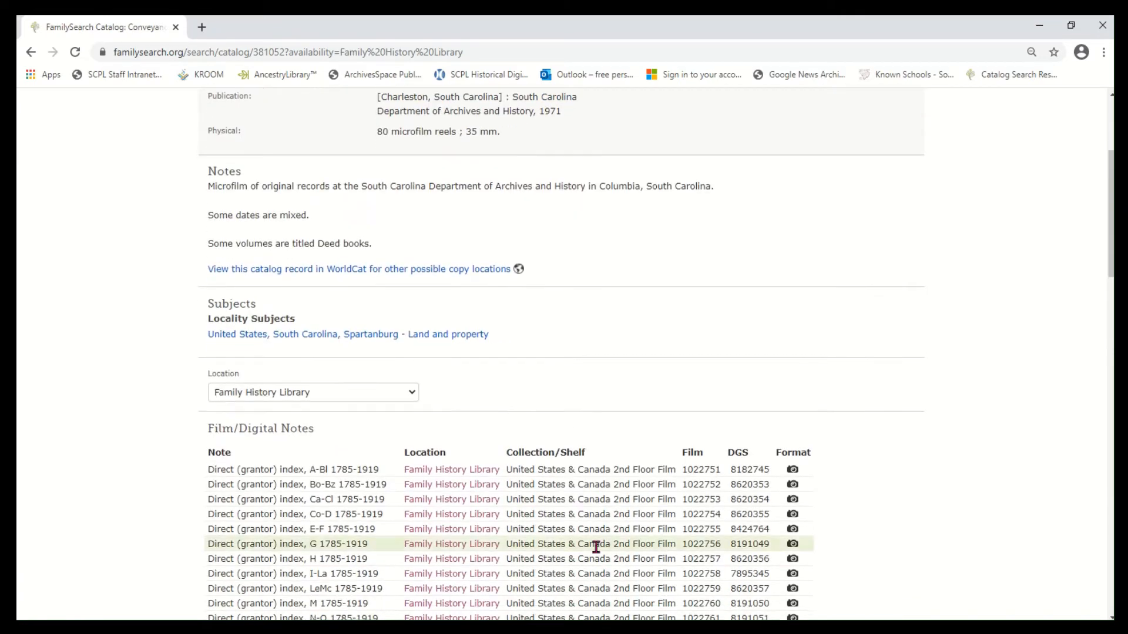
scroll(596, 548, "down", 5)
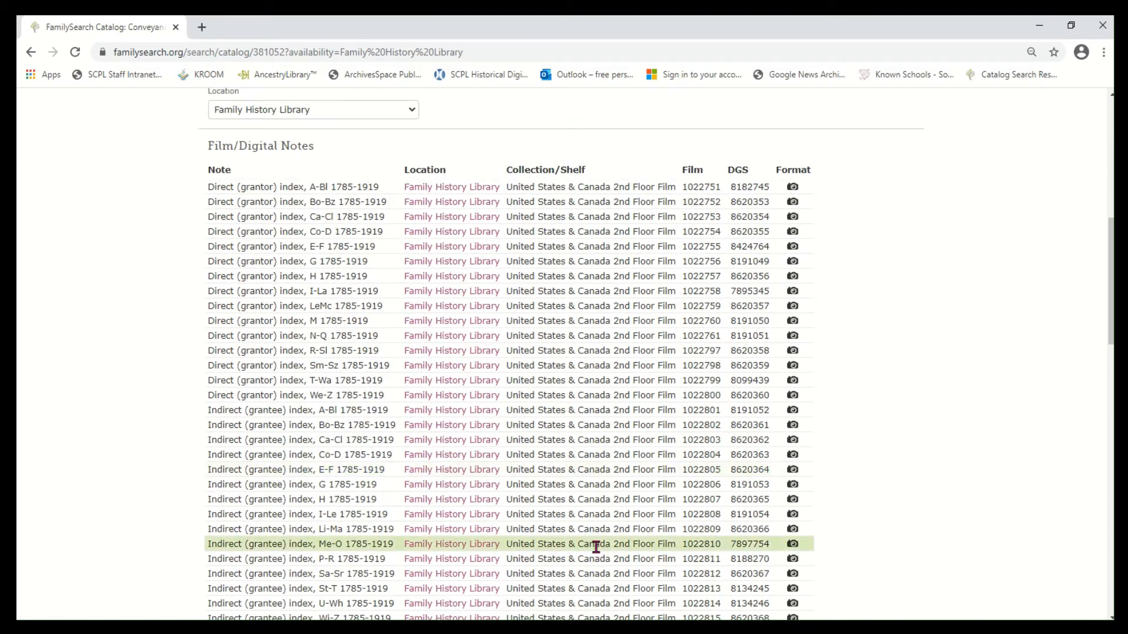
scroll(822, 416, "down", 7)
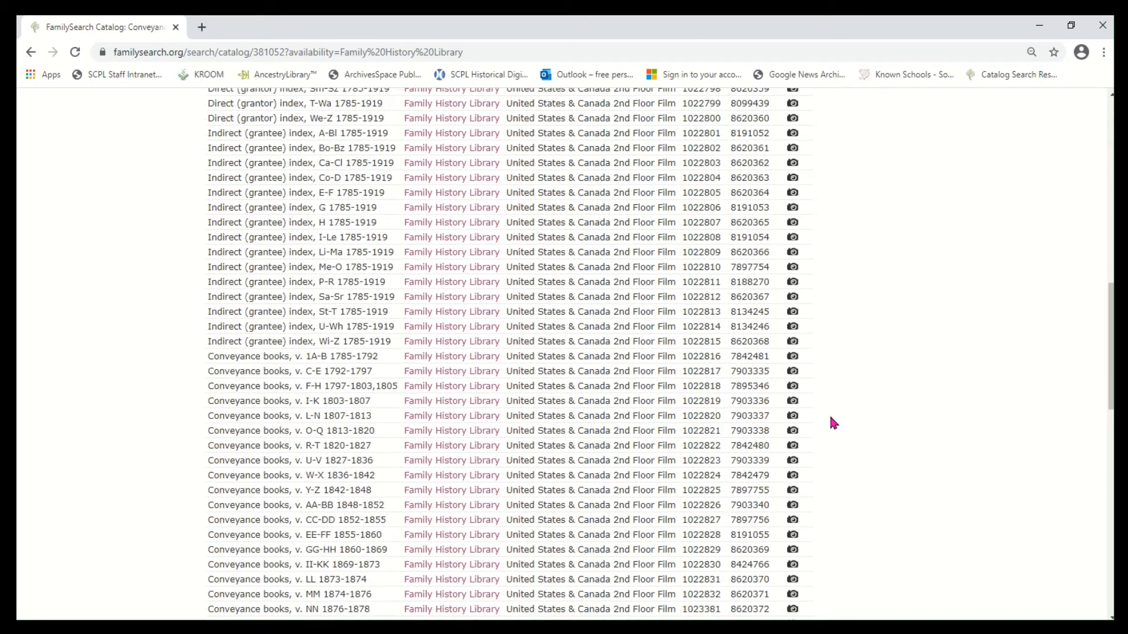
scroll(833, 420, "down", 9)
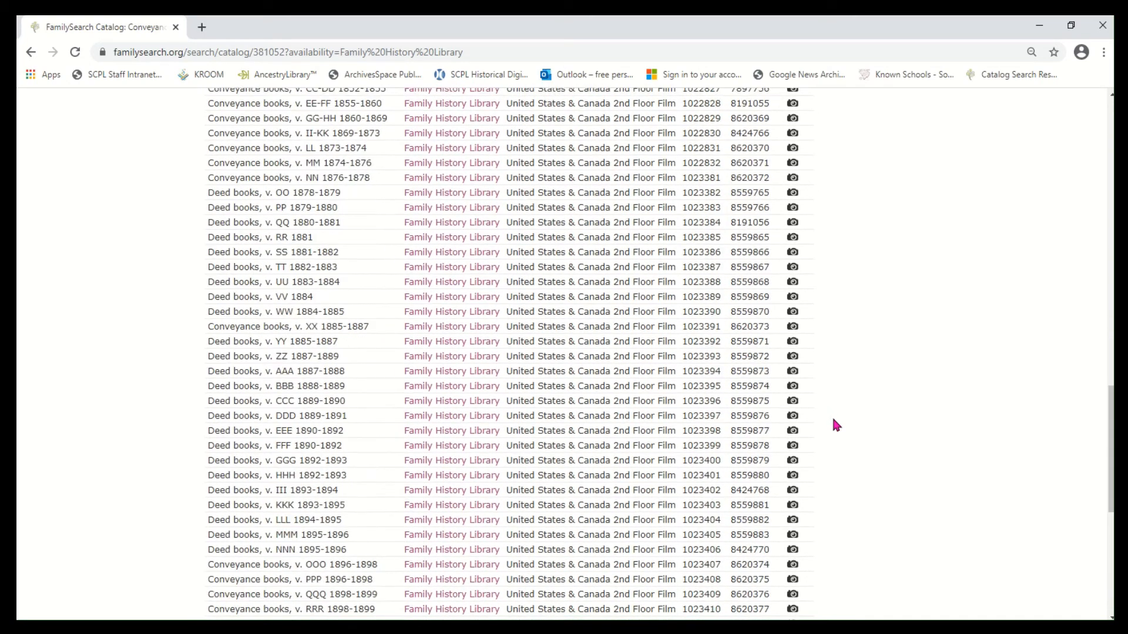
scroll(837, 424, "up", 1)
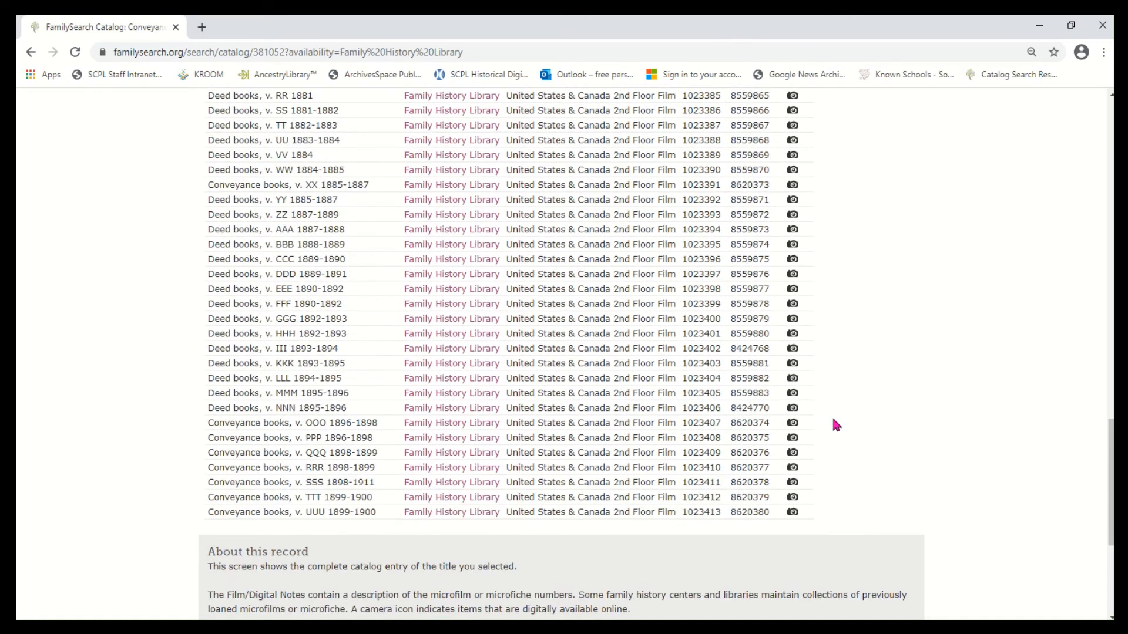
scroll(837, 424, "down", 2)
scroll(836, 425, "up", 20)
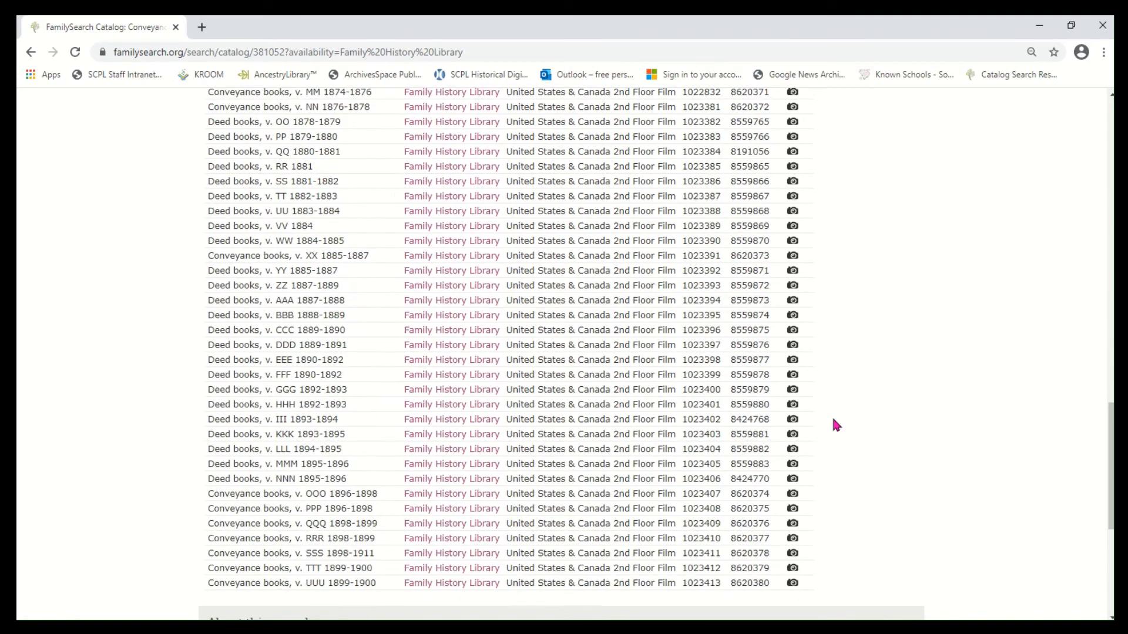
scroll(837, 424, "up", 5)
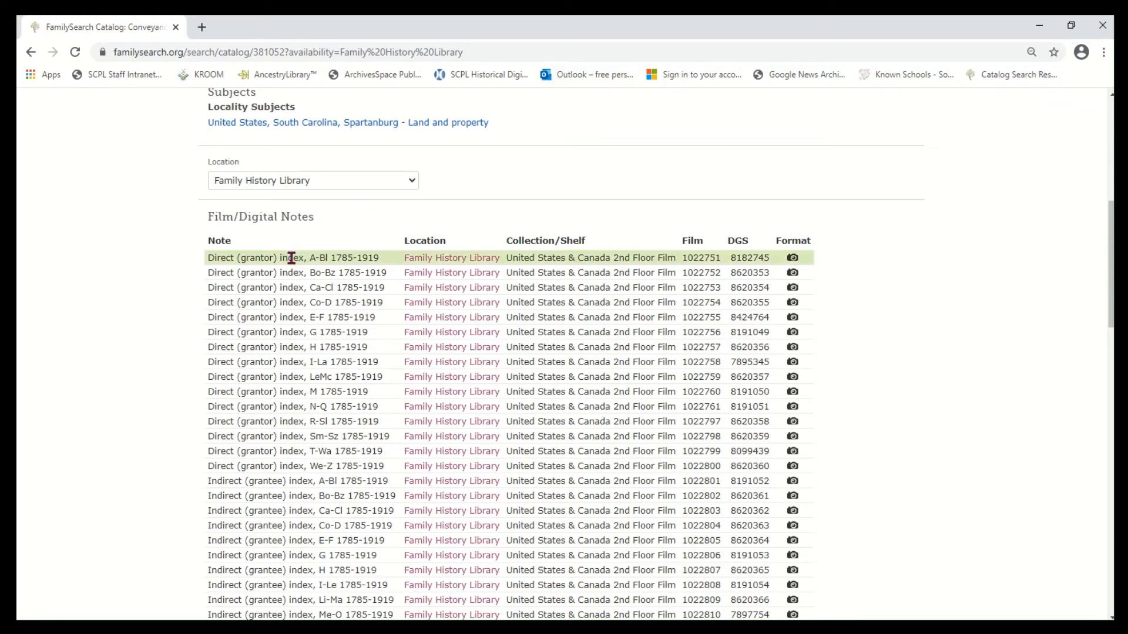
left_click(792, 262)
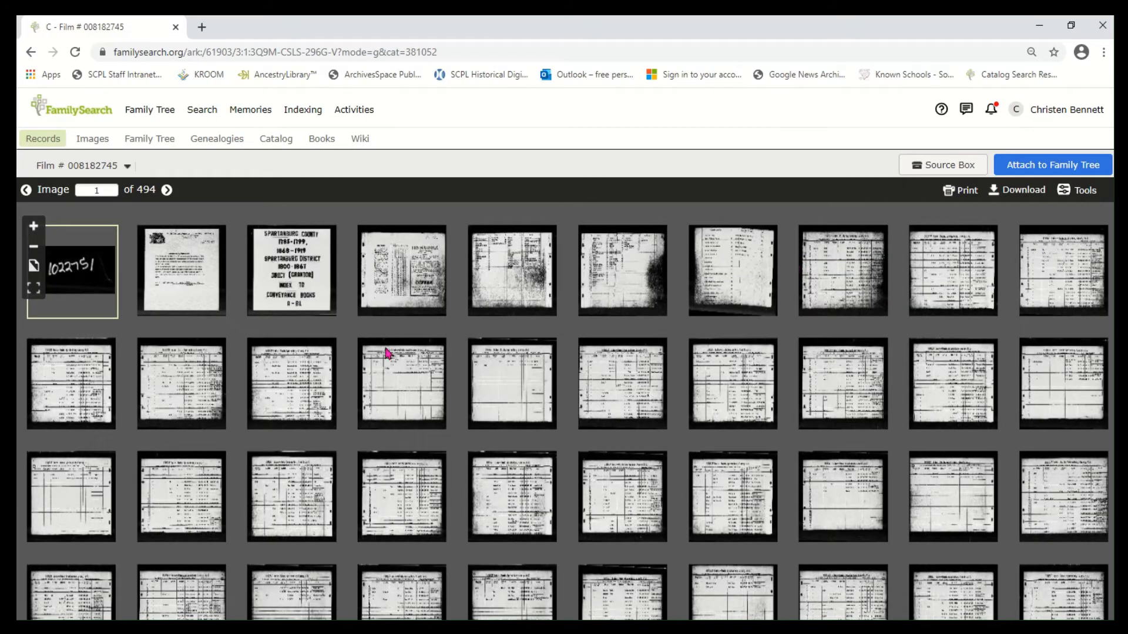
Read the title card (image 3) and step forward to the Direct Index deeds page
left_click(270, 259)
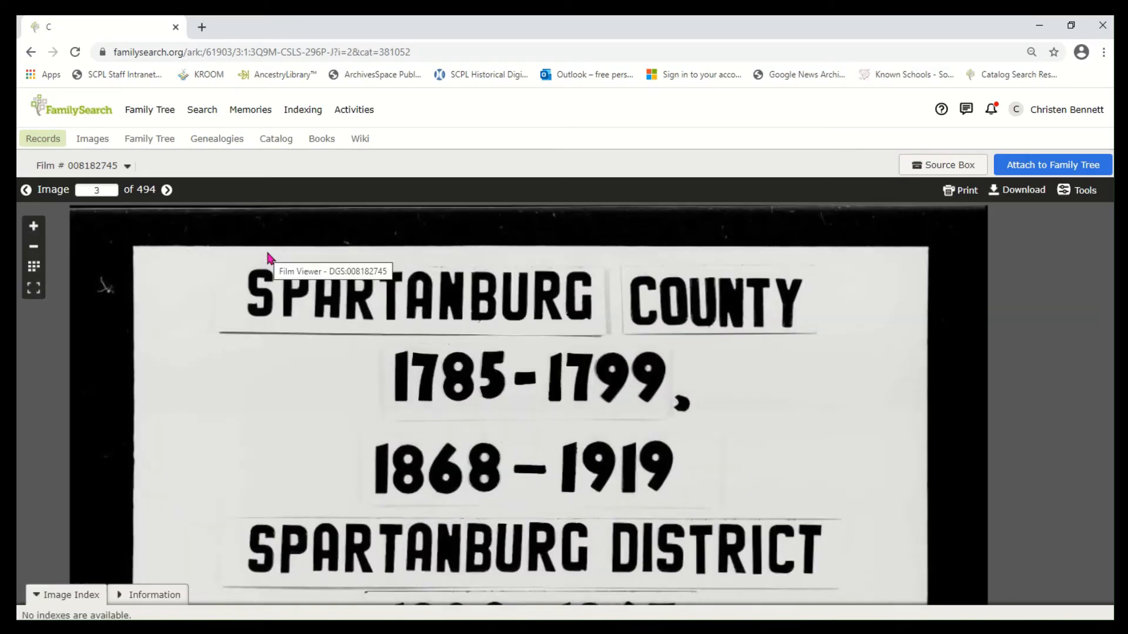
scroll(461, 389, "down", 2)
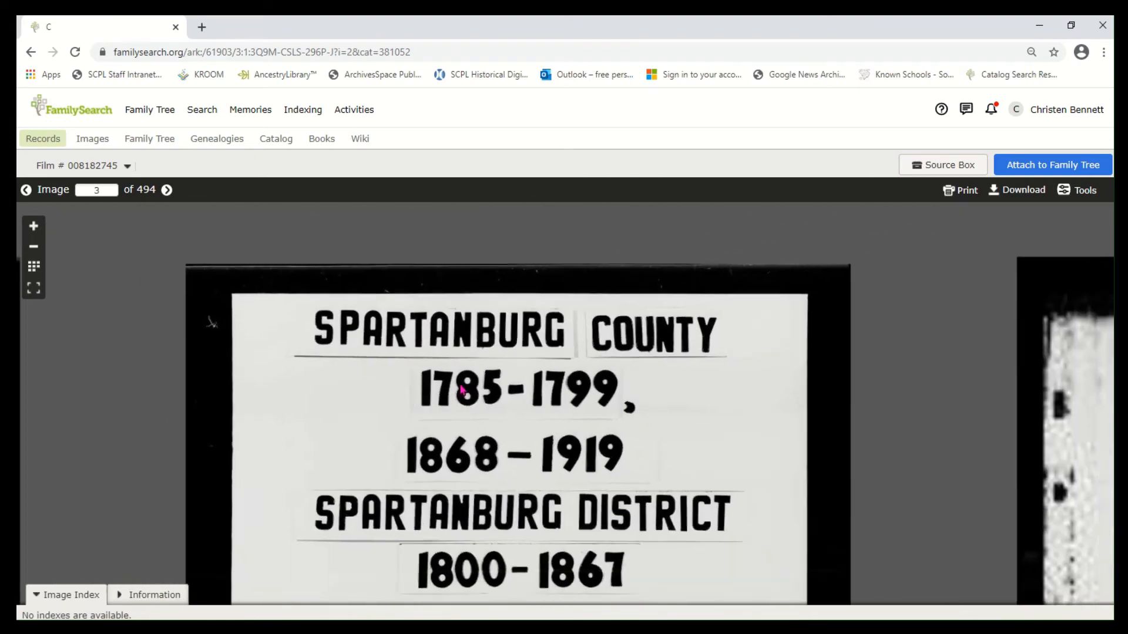
left_click_drag(495, 472, 463, 302)
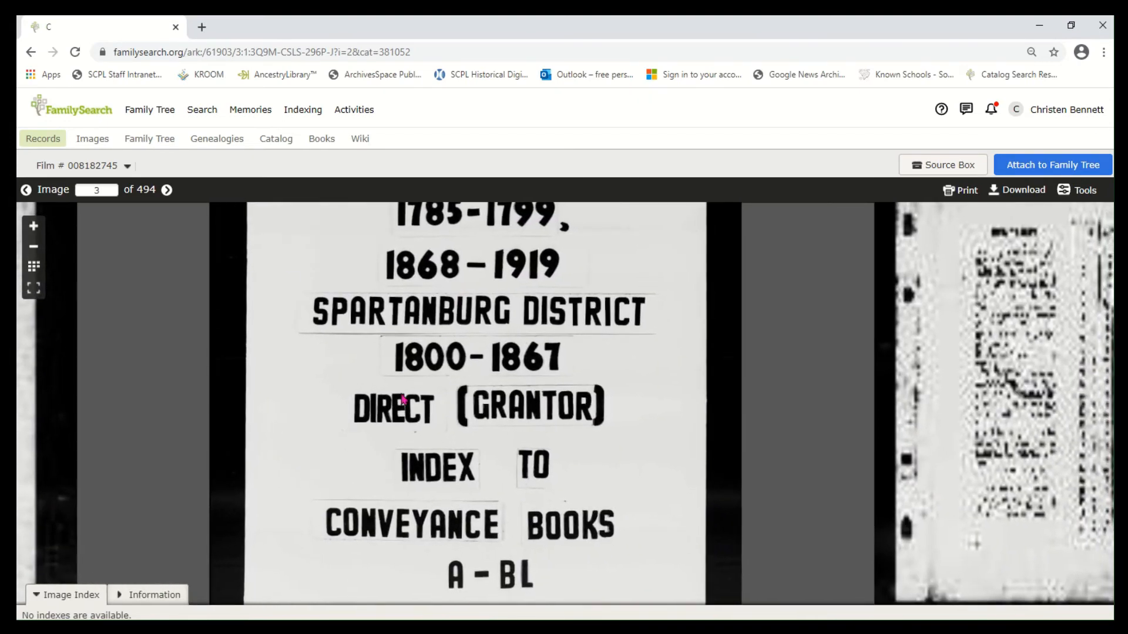
left_click(167, 191)
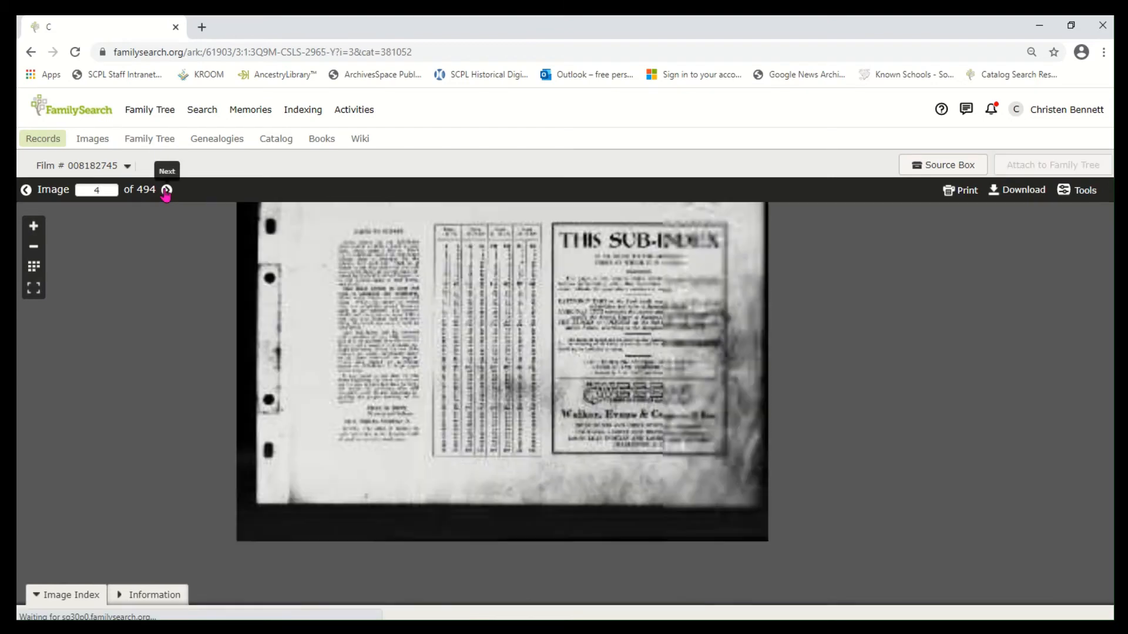
left_click(167, 190)
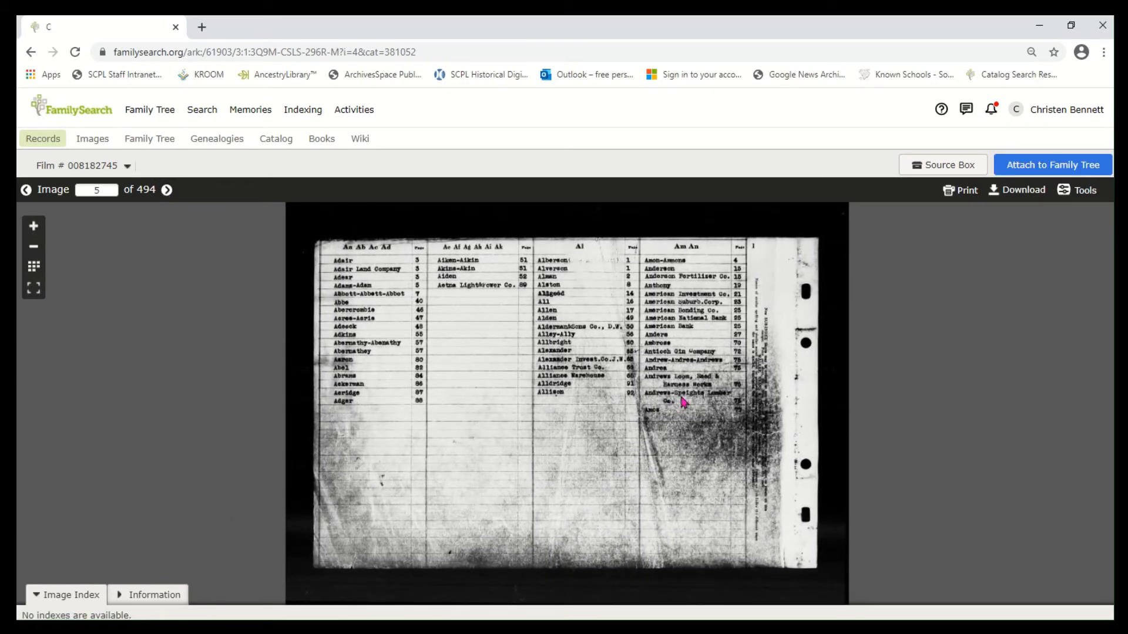
scroll(596, 381, "up", 3)
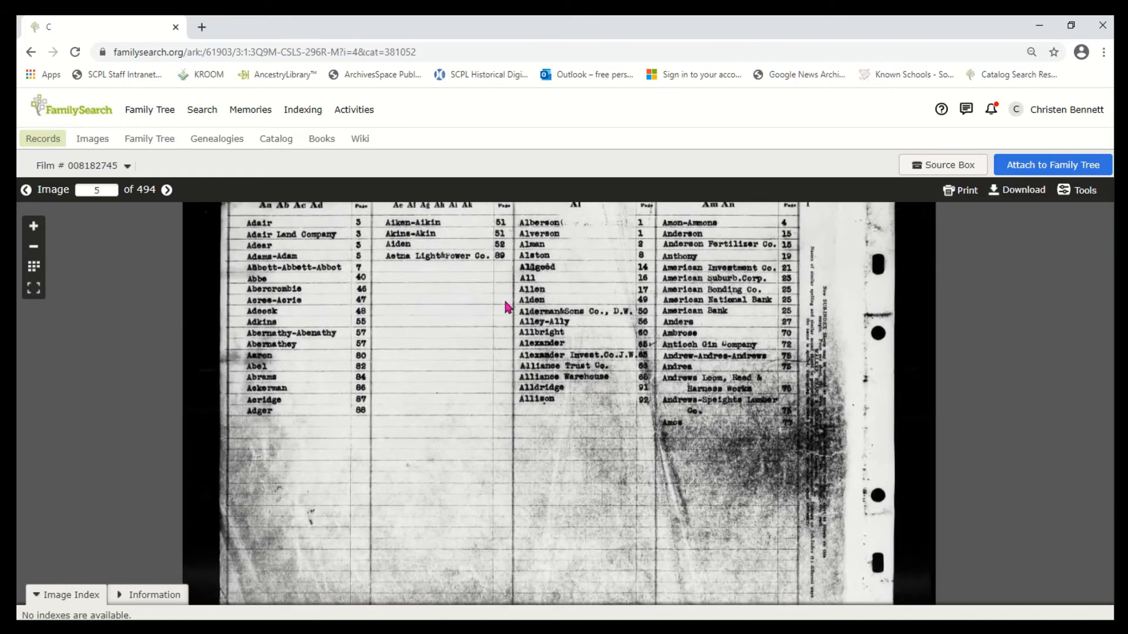
left_click_drag(504, 300, 517, 347)
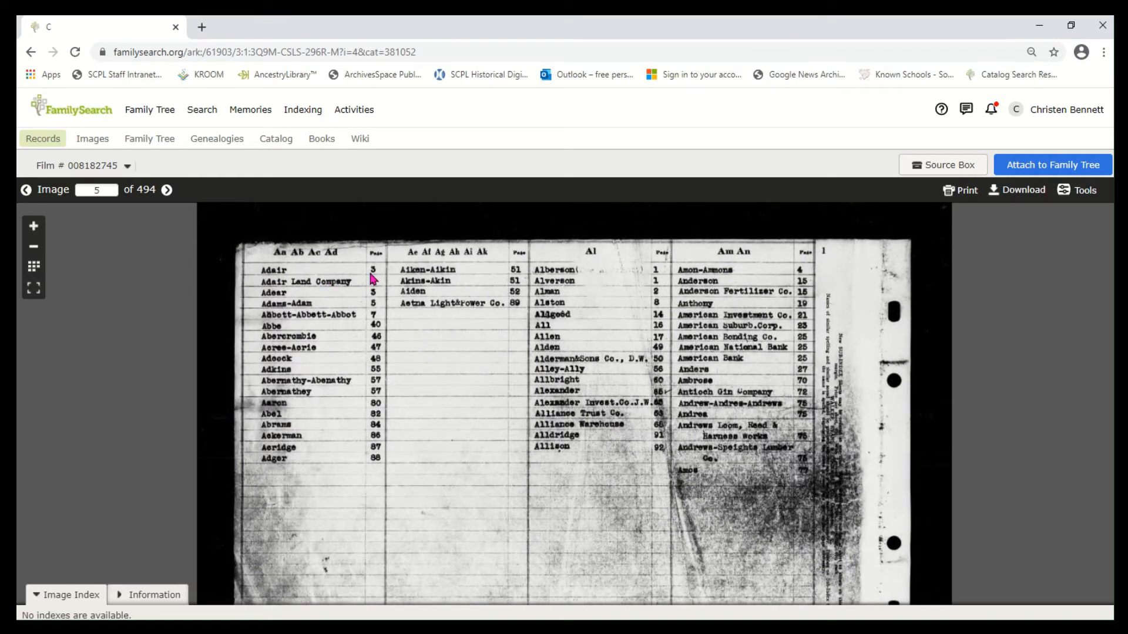
left_click(167, 190)
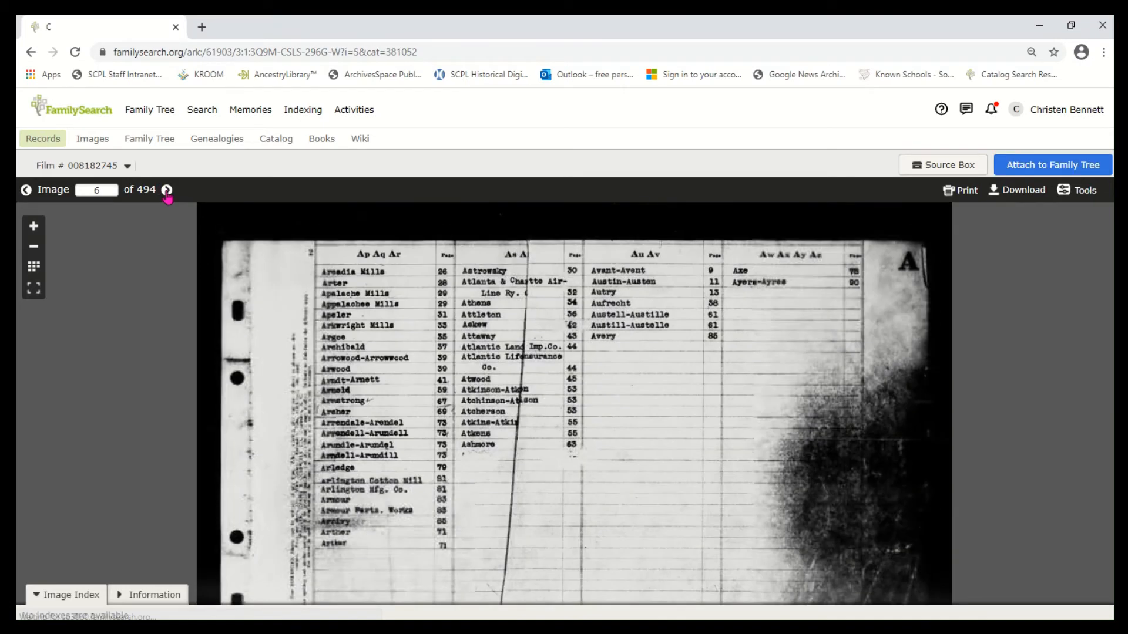
left_click(167, 194)
left_click(166, 194)
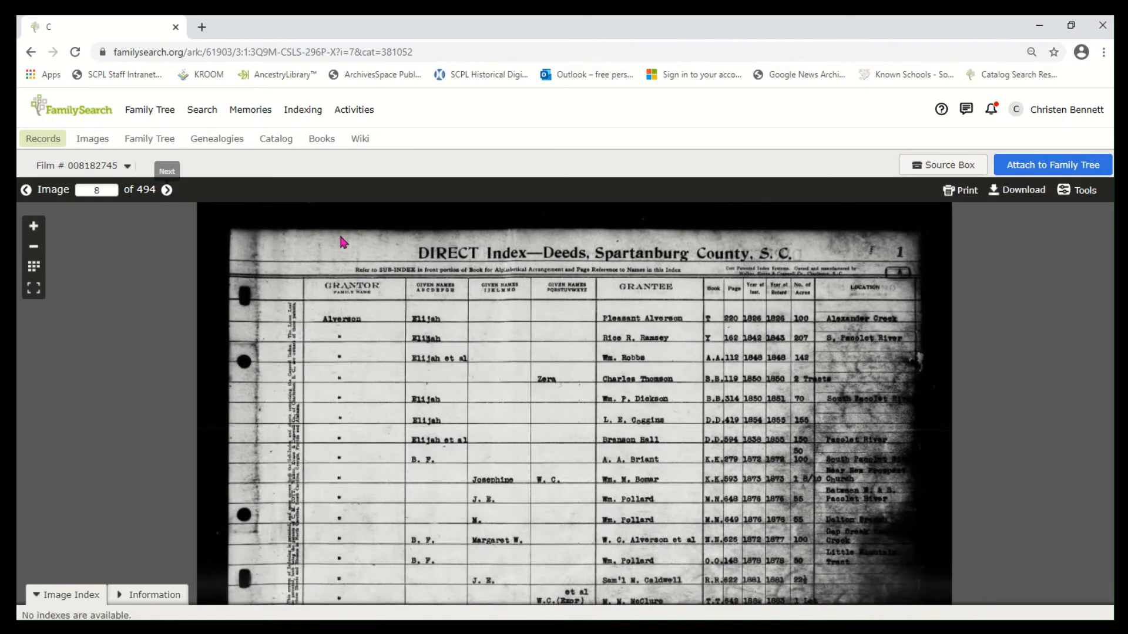
left_click_drag(526, 340, 516, 307)
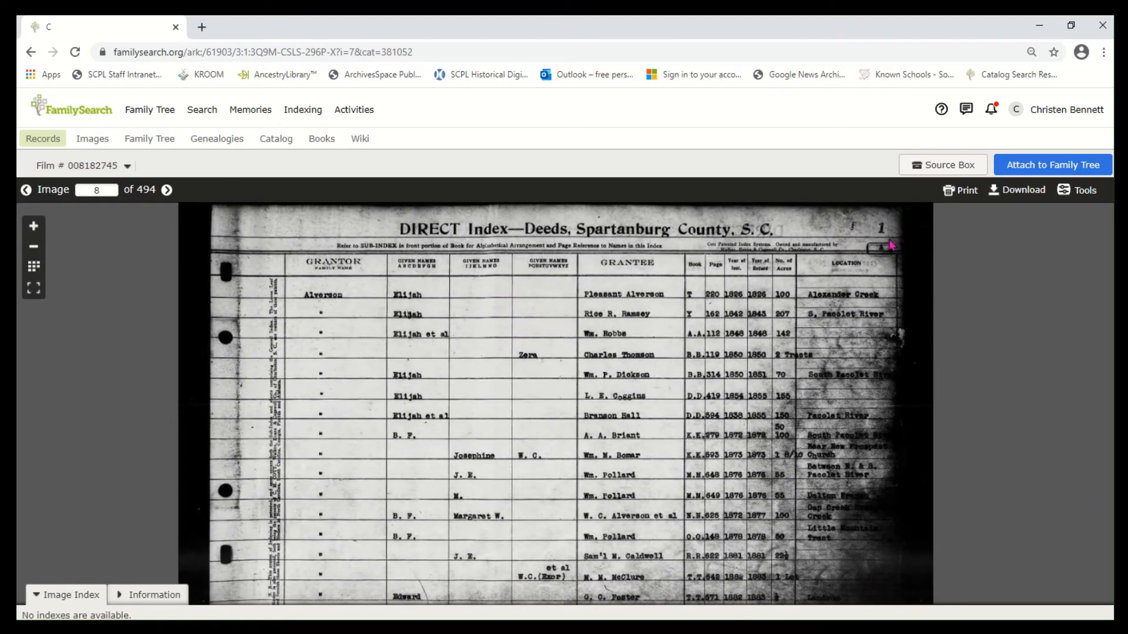
Page through the index to image 16, then go back to the catalog entry
left_click(167, 189)
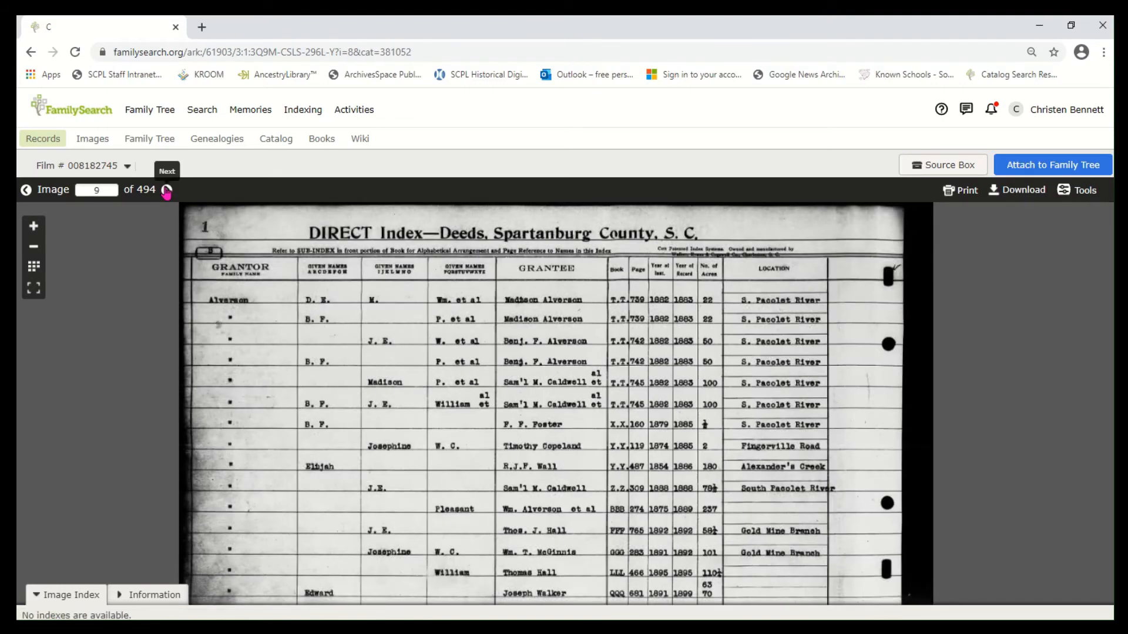
left_click(166, 190)
left_click(167, 190)
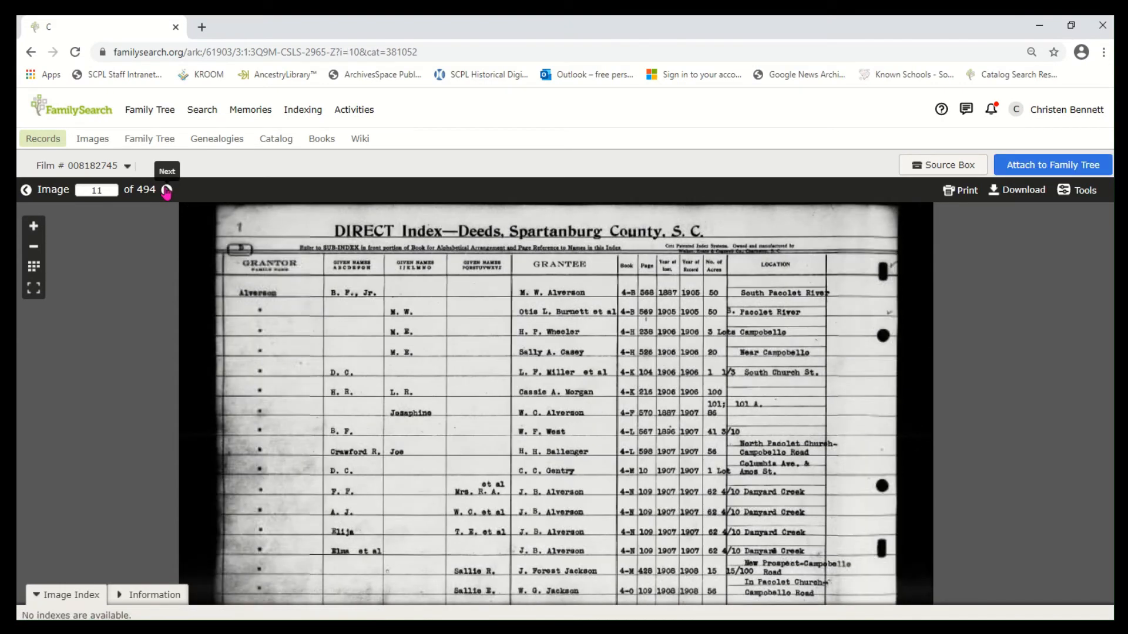
left_click(166, 189)
left_click(167, 190)
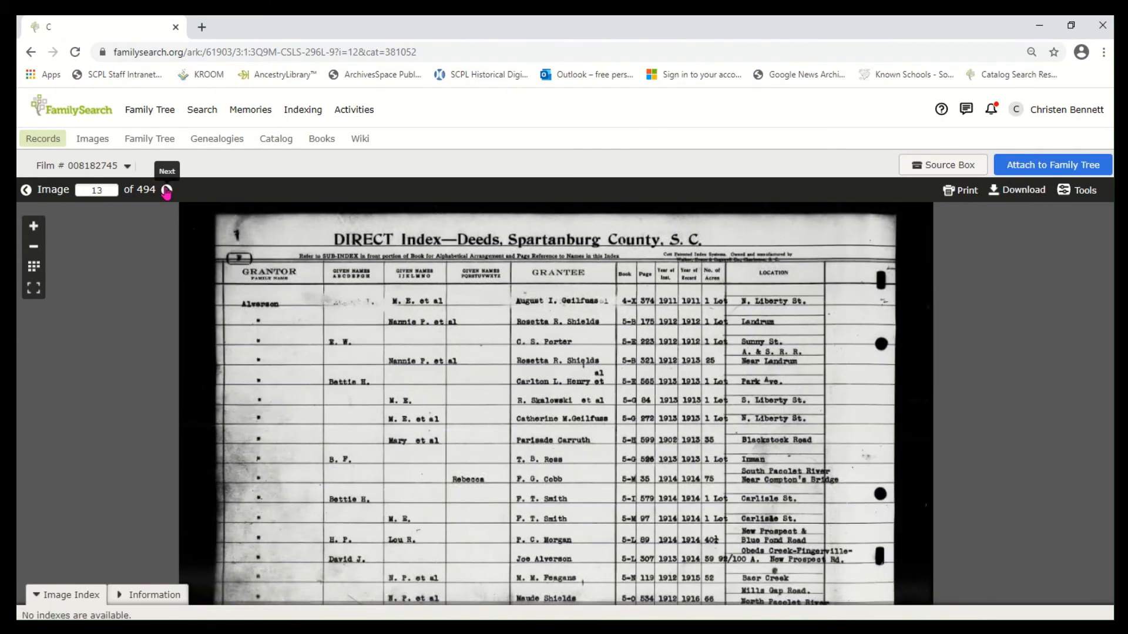
left_click(167, 190)
left_click(166, 190)
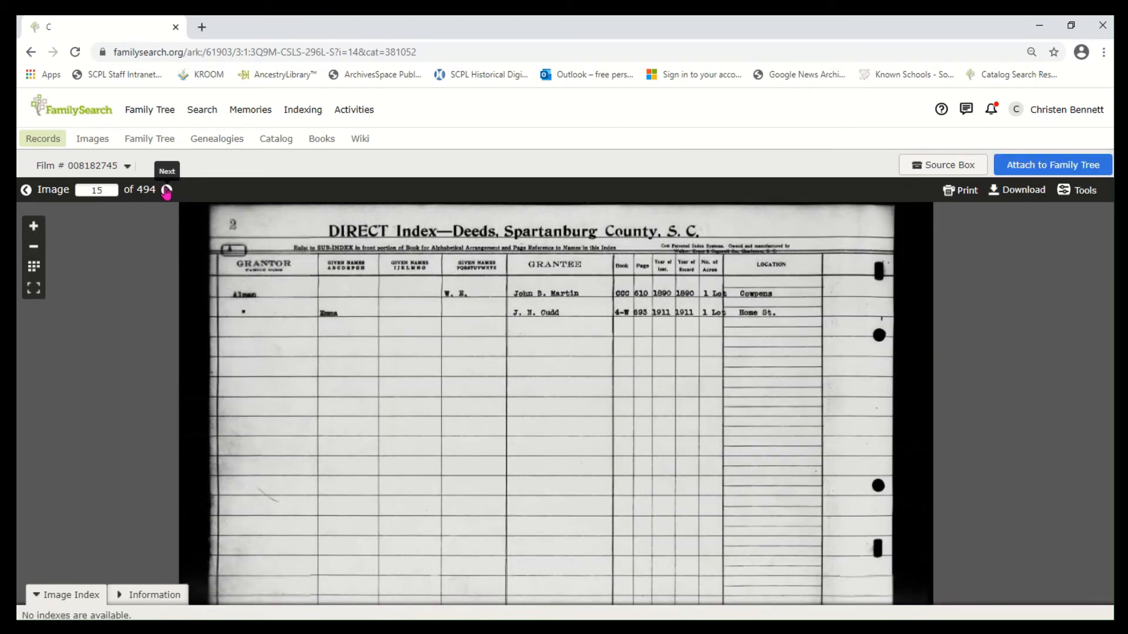
left_click(166, 190)
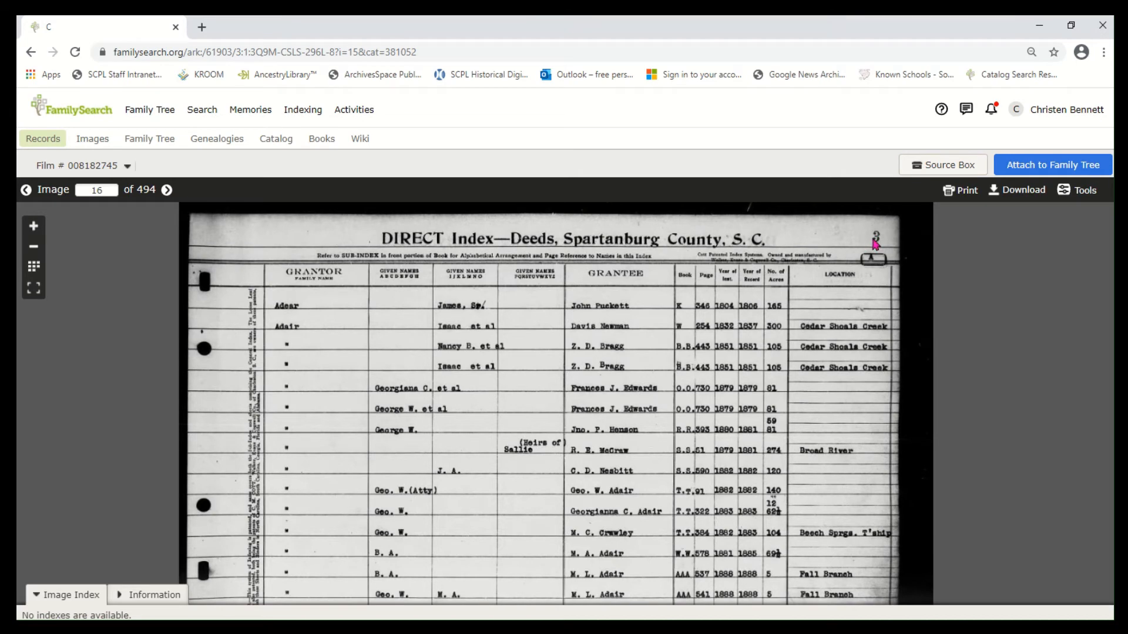
left_click_drag(435, 438, 422, 372)
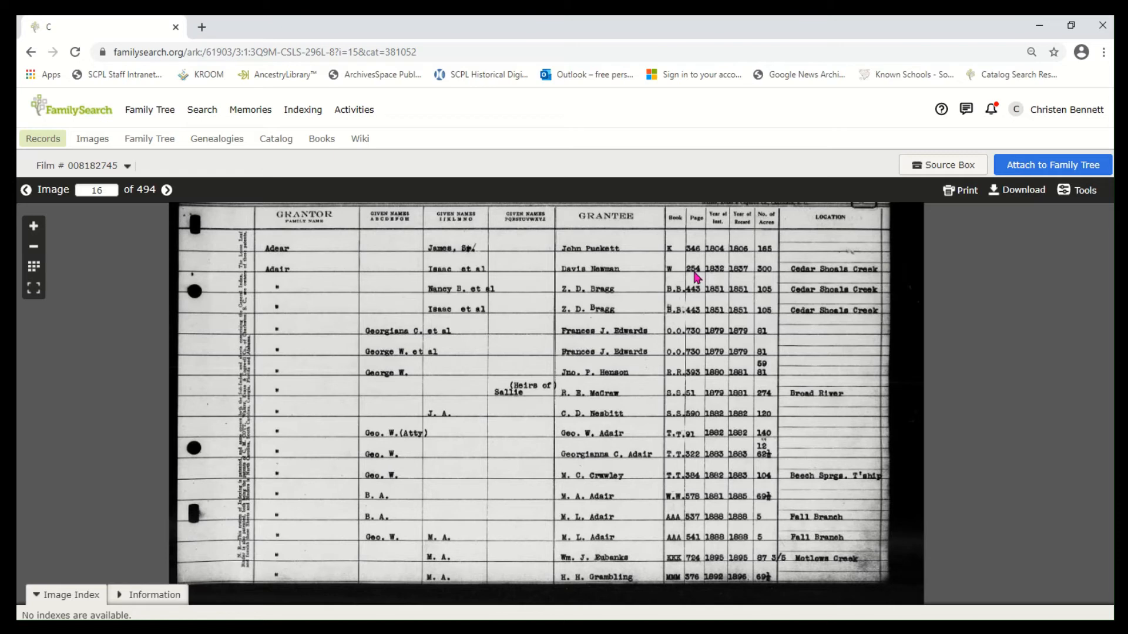
left_click(32, 52)
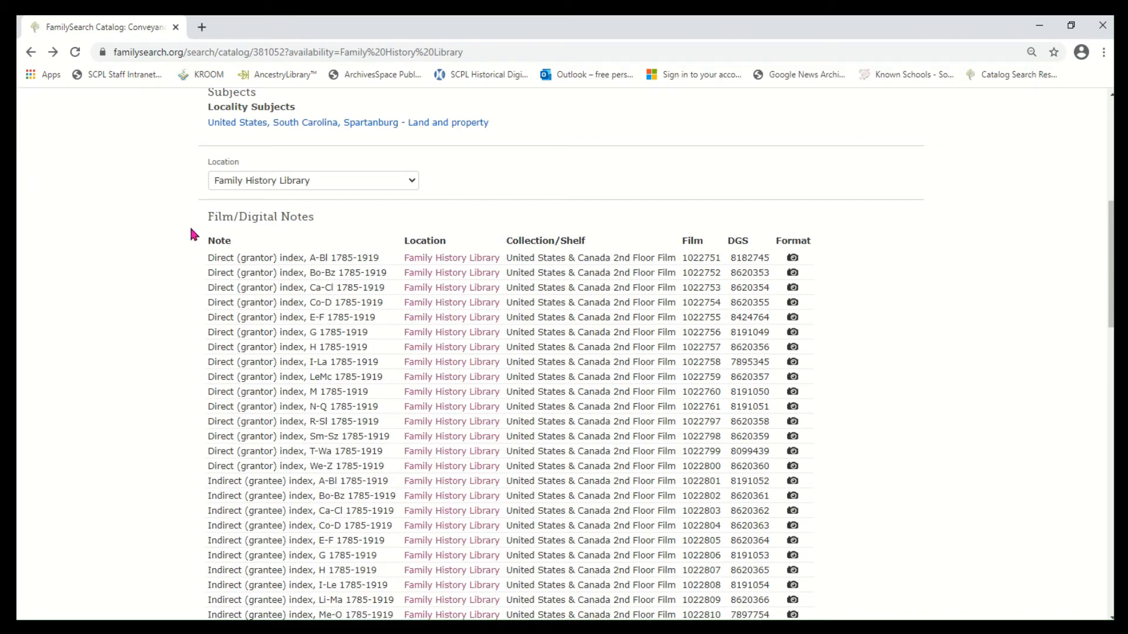
Open film 007842479, Conveyance books v. W-X 1836-1842, from the Film/Digital Notes table
scroll(188, 238, "down", 5)
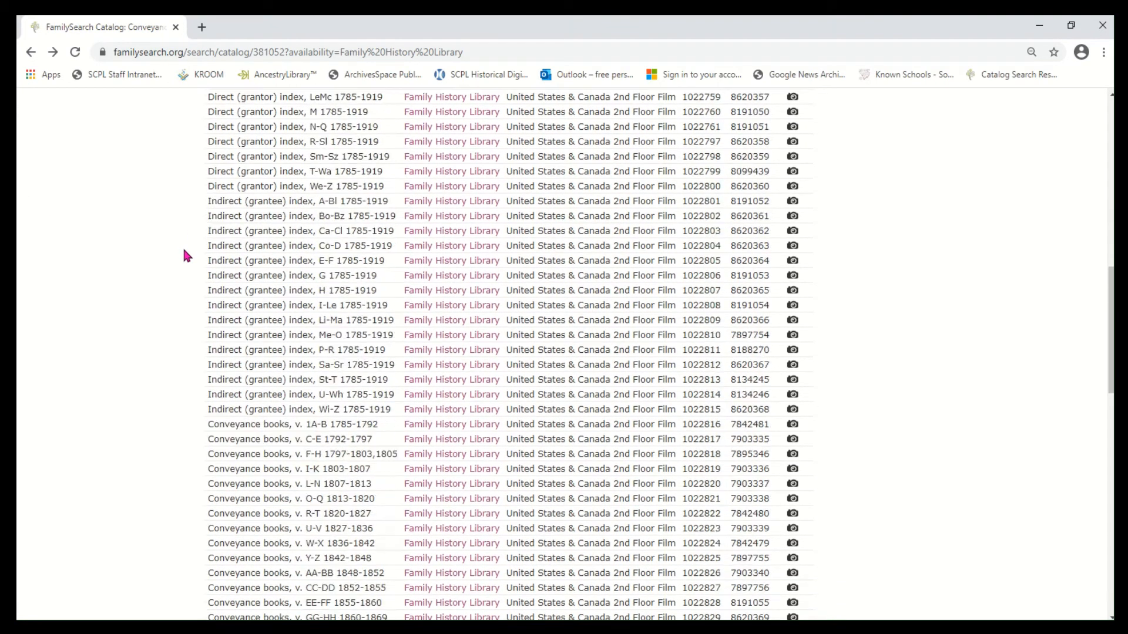
scroll(184, 254, "down", 3)
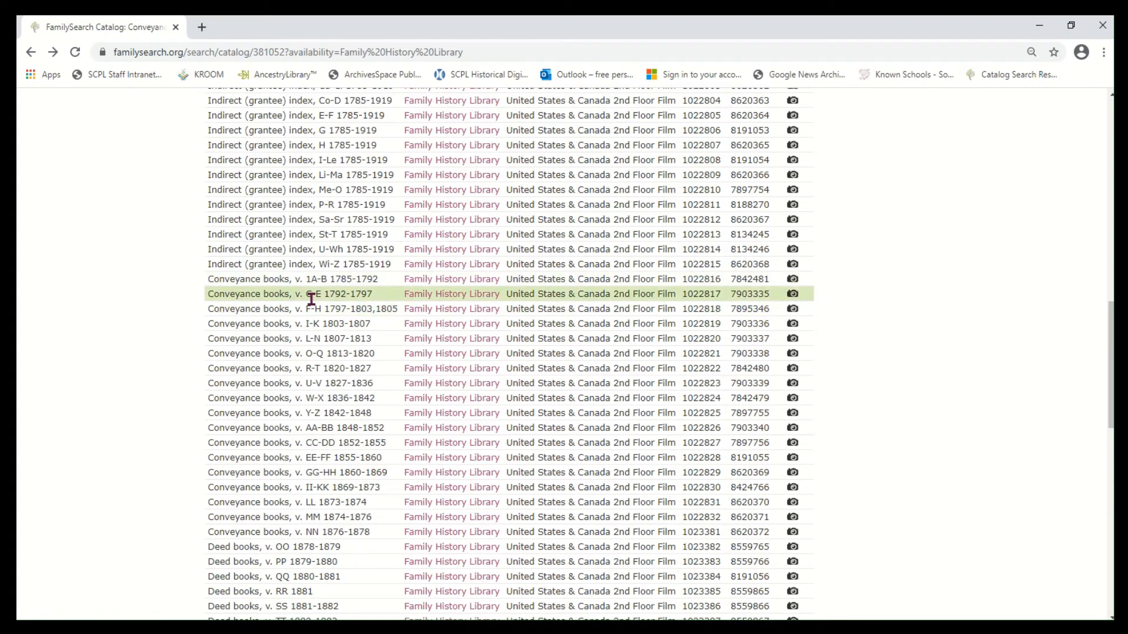
scroll(314, 329, "down", 3)
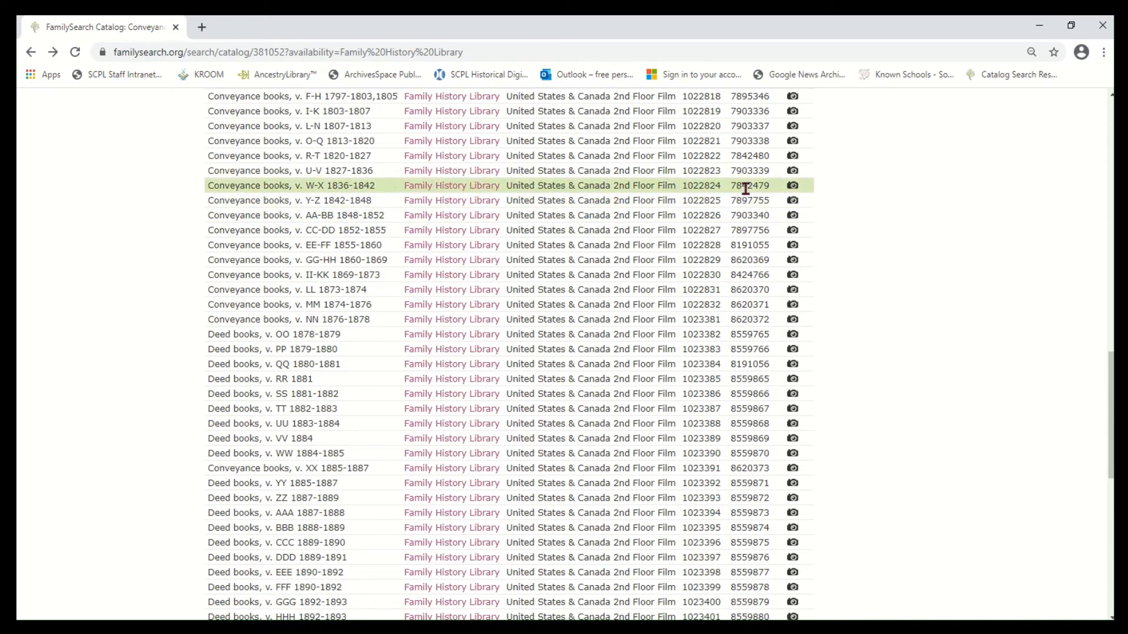
left_click(793, 187)
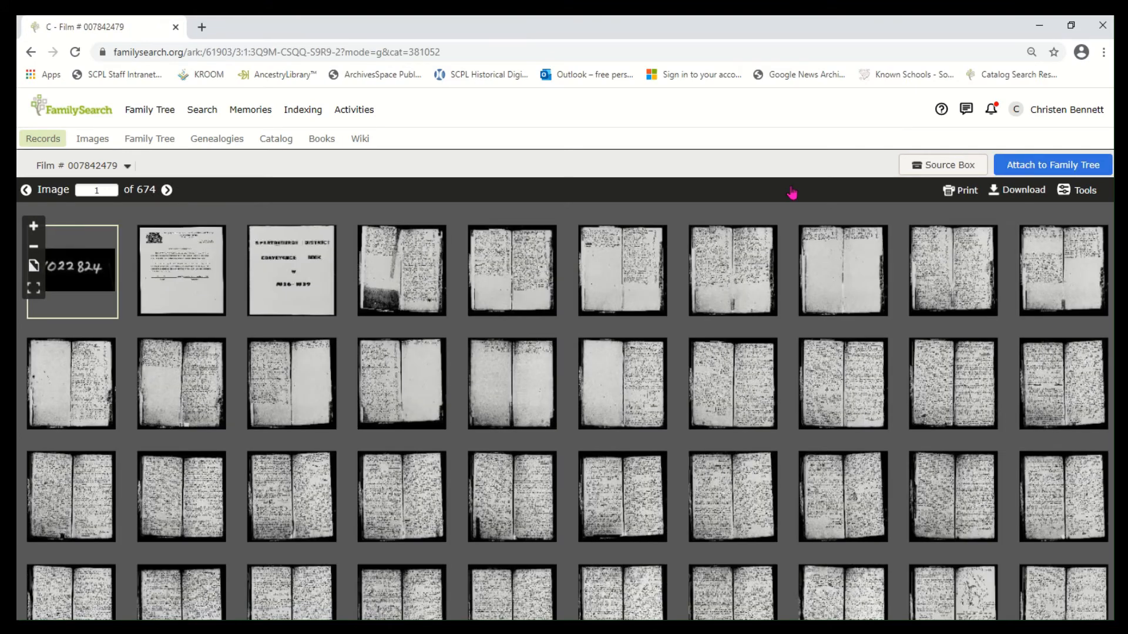
Open image 4 of the film full size and page forward to image 17
left_click(427, 274)
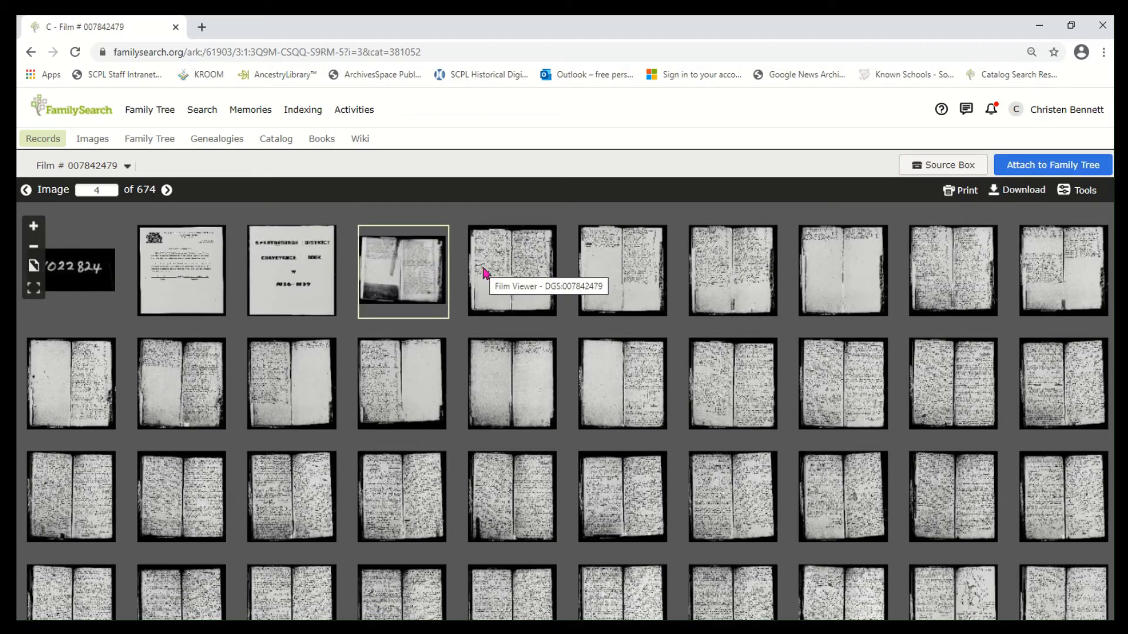
double_click(407, 270)
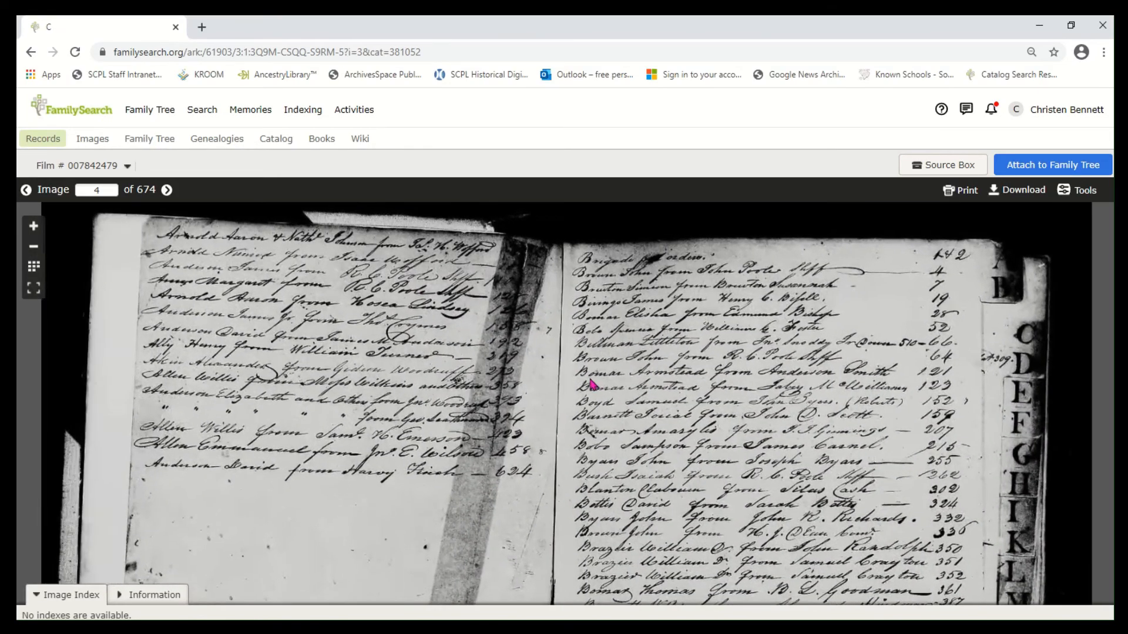
double_click(166, 191)
double_click(166, 191)
double_click(166, 191)
triple_click(166, 191)
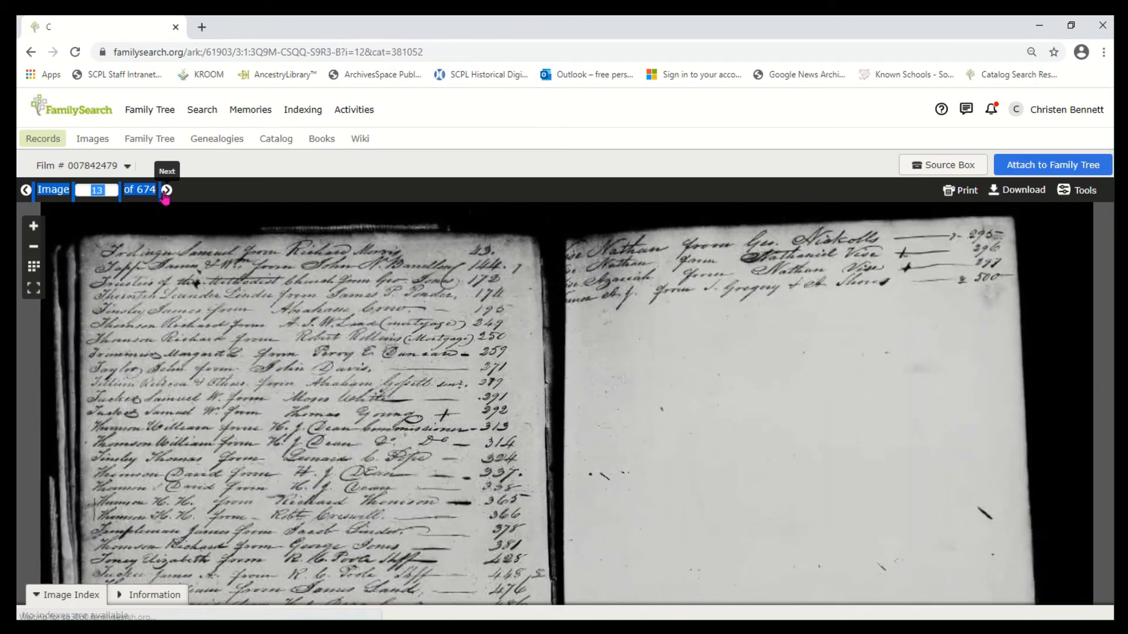
left_click(166, 190)
left_click(166, 191)
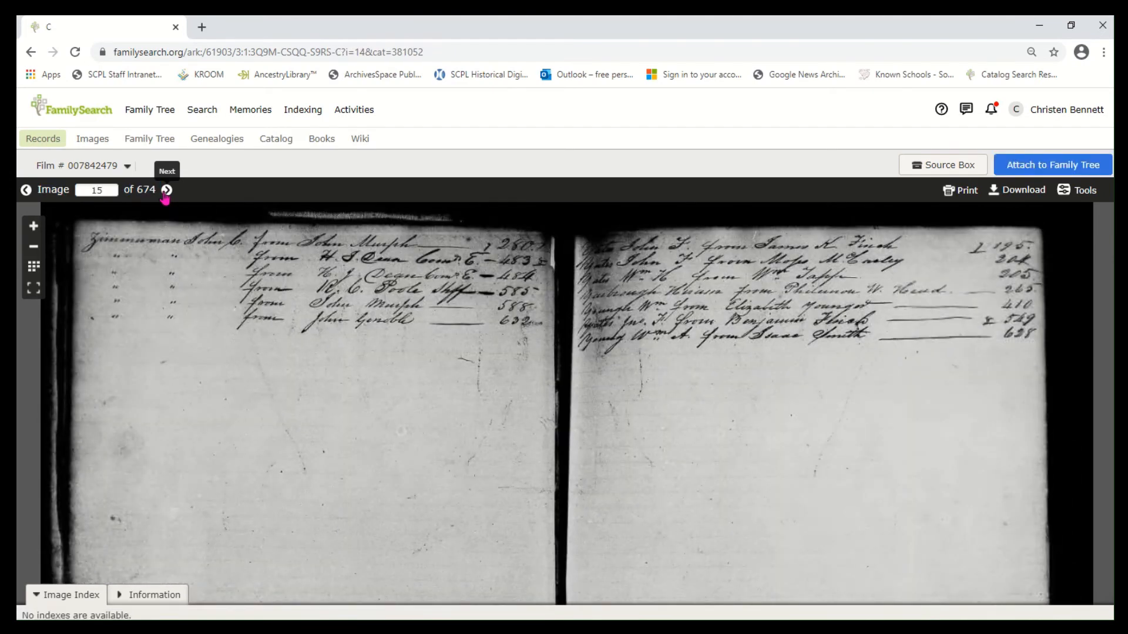
left_click(166, 190)
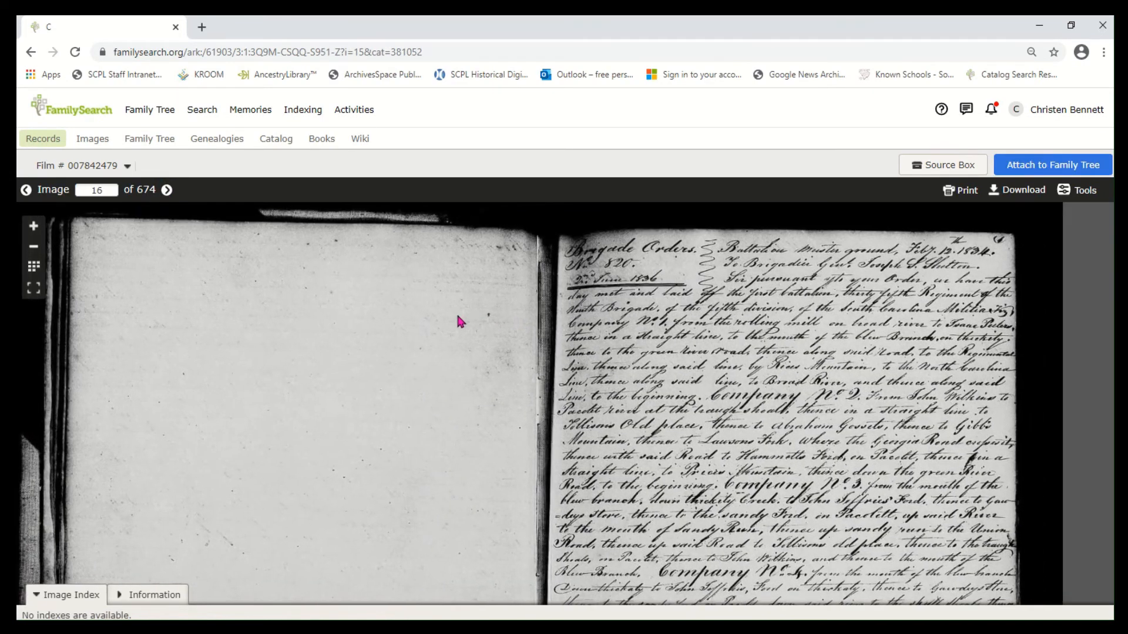
left_click(167, 190)
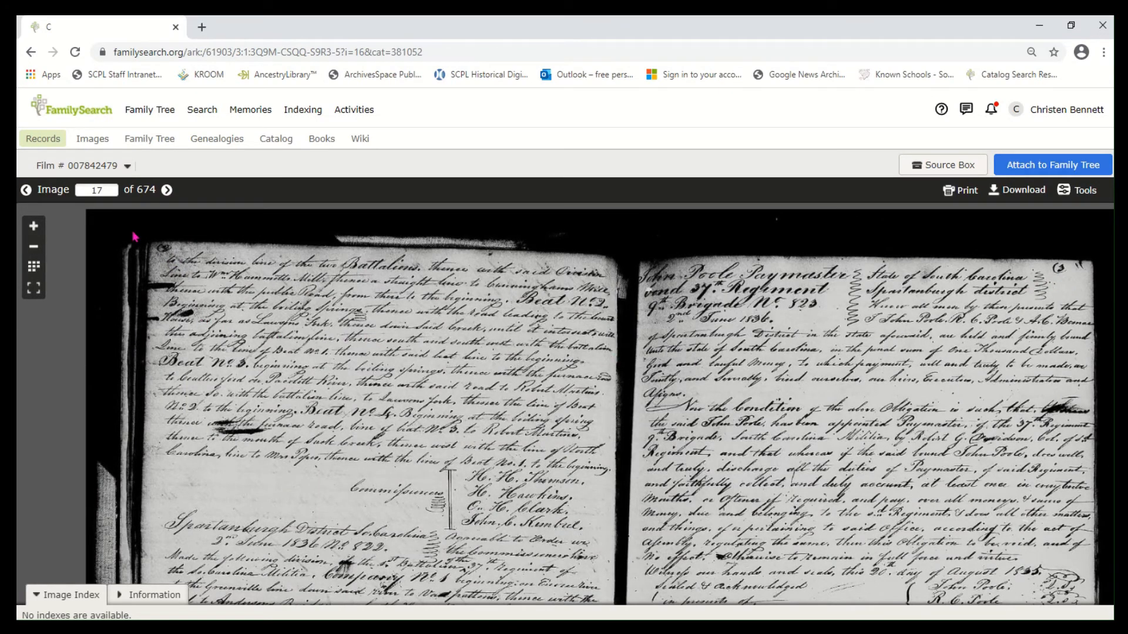
Jump to image 145 by number, then step back to image 143
left_click(111, 190)
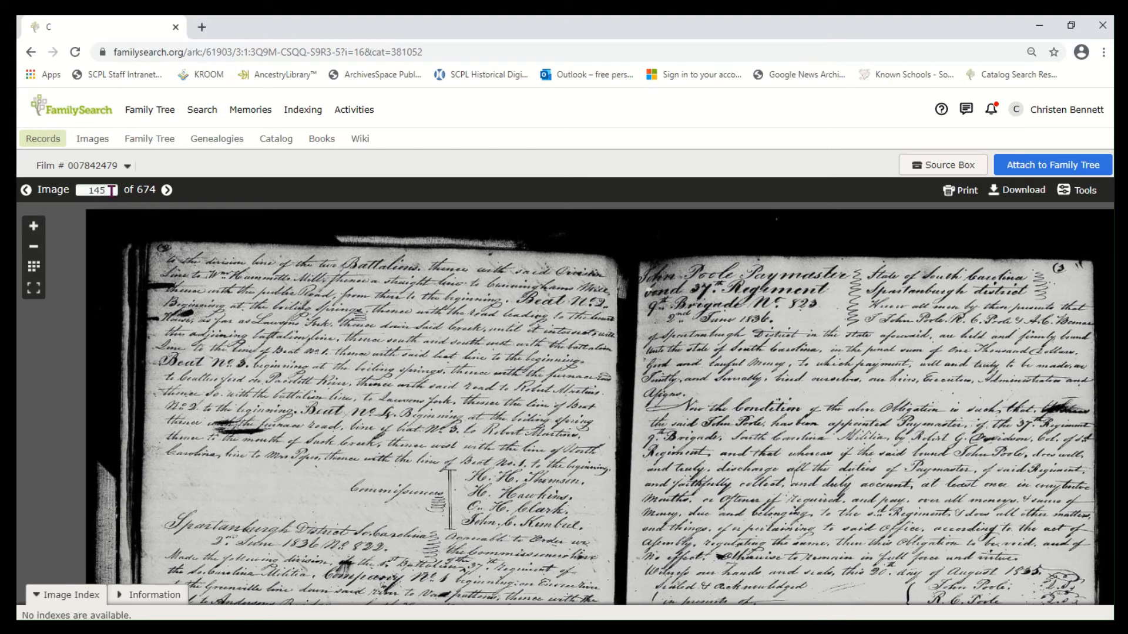
key("Return")
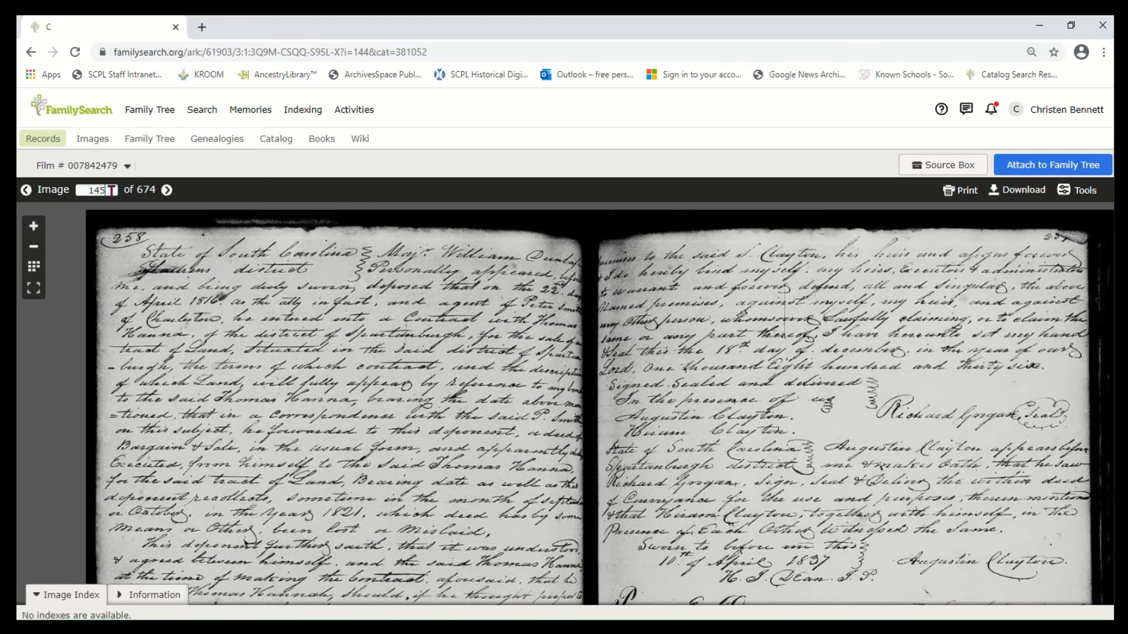
left_click(26, 189)
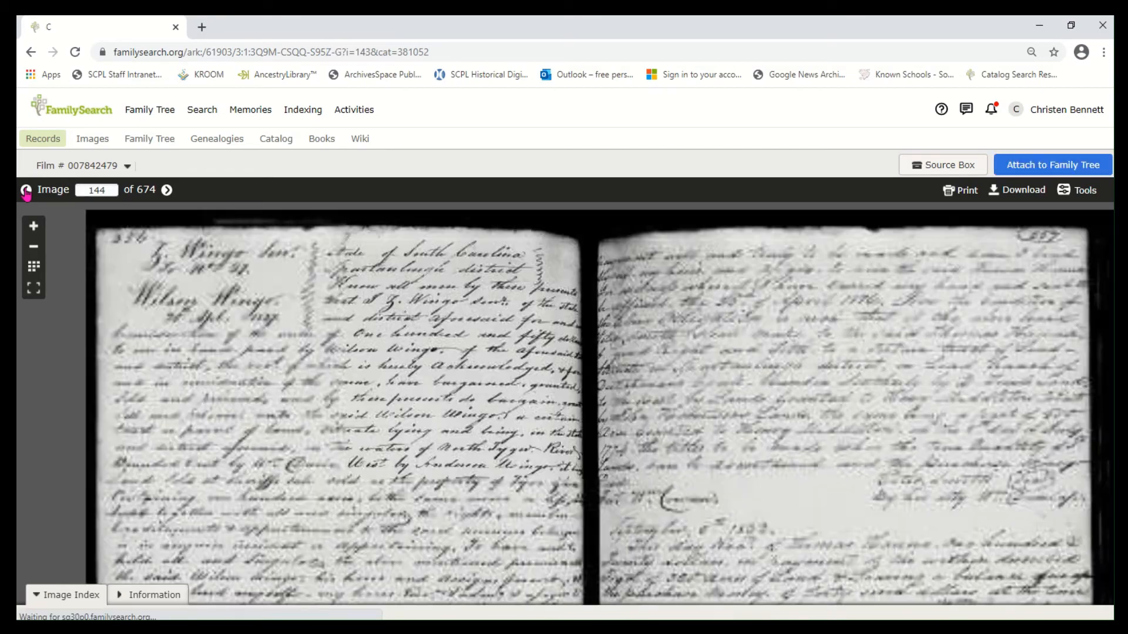
left_click(26, 190)
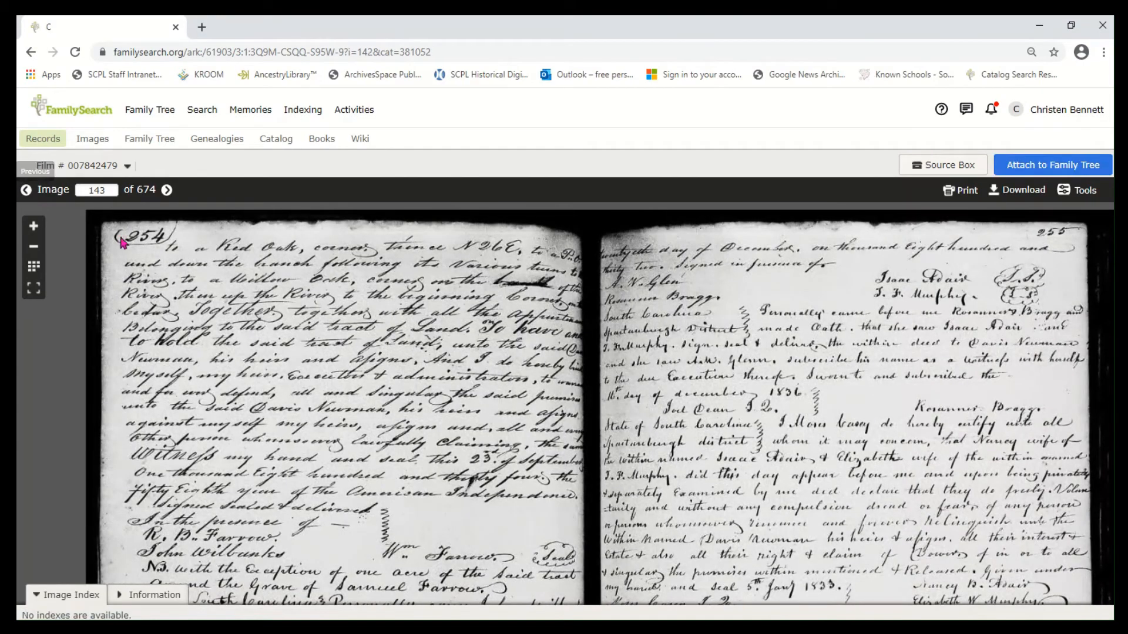
Pan the deed scan to the top of page 255, then return to the catalog record
scroll(282, 340, "down", 5)
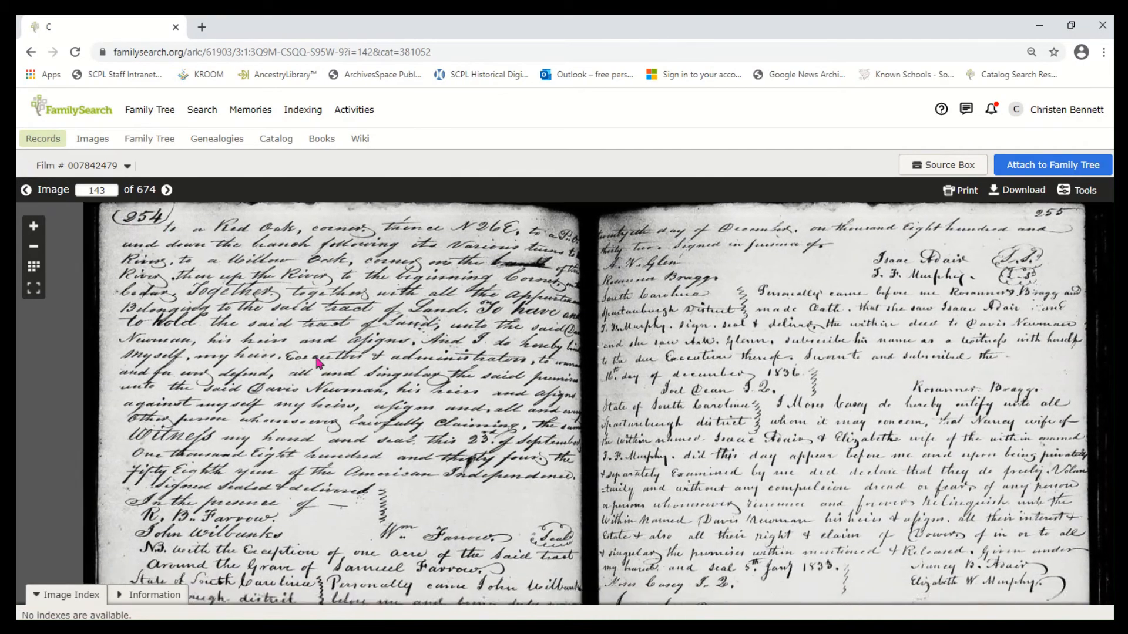
scroll(349, 470, "down", 3)
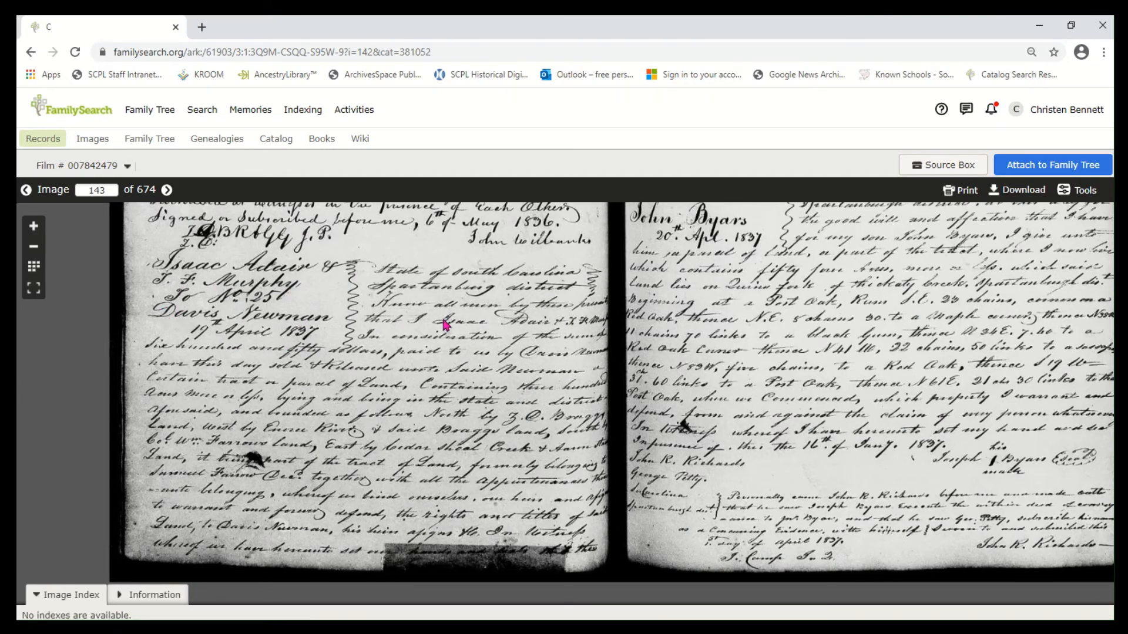
left_click_drag(448, 323, 216, 501)
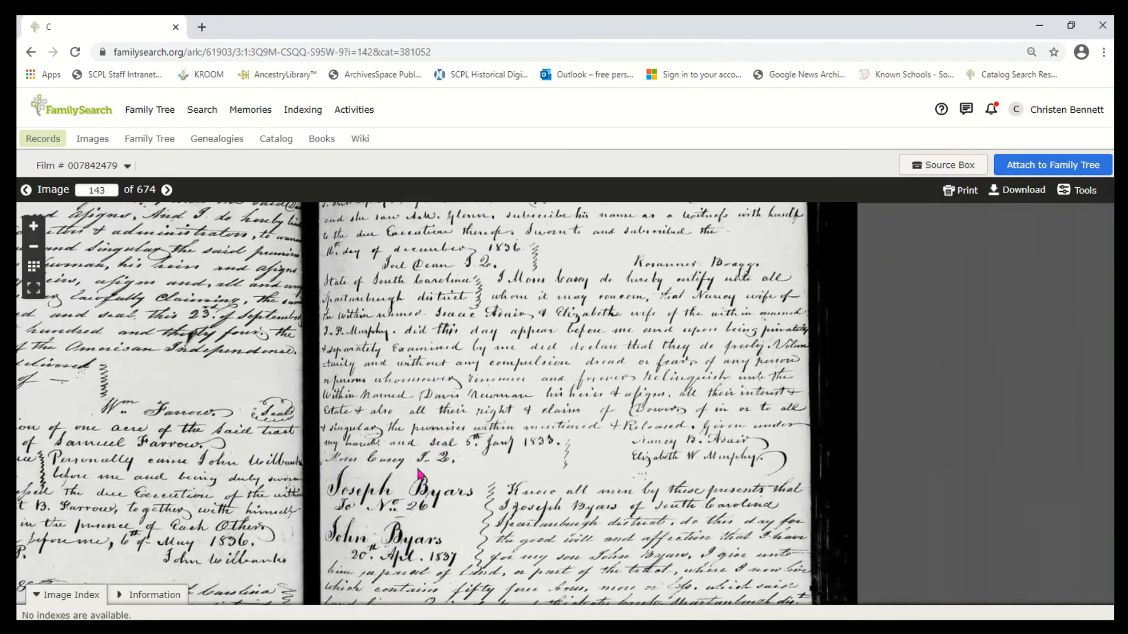
left_click_drag(429, 348, 428, 404)
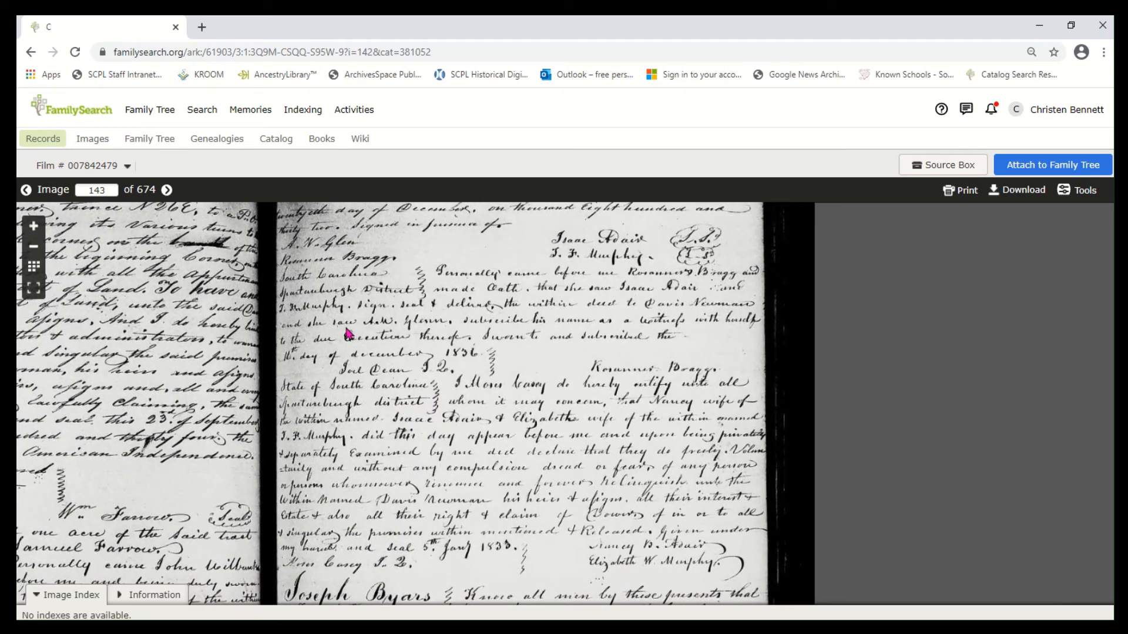
left_click(31, 53)
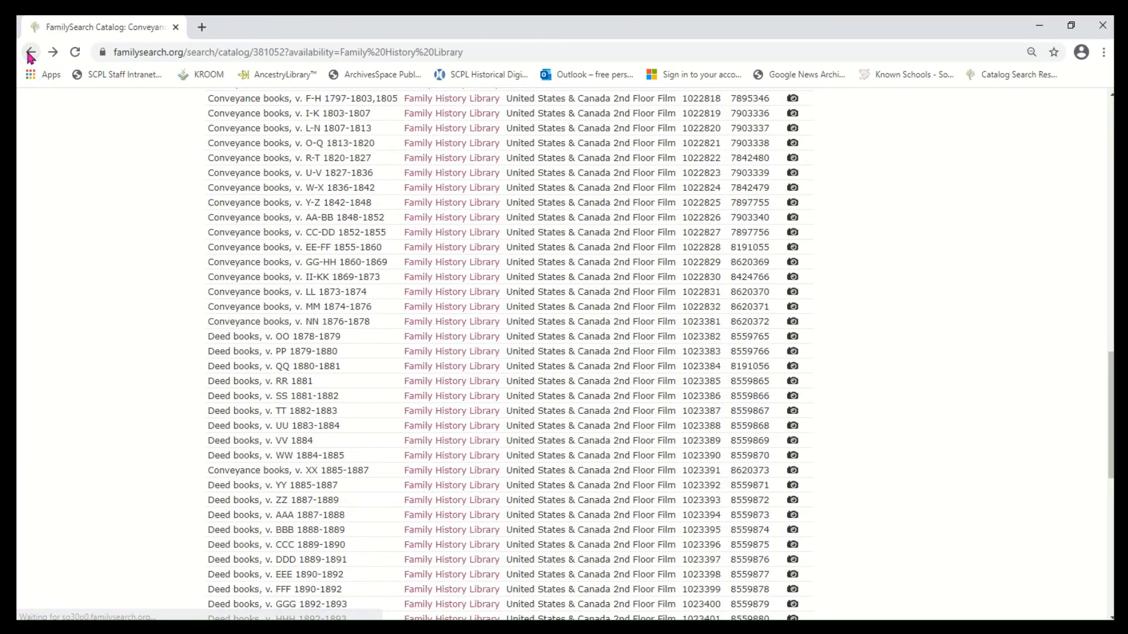
Scroll through the catalog record's Film/Digital Notes table and back to the Spartanburg results
scroll(130, 345, "up", 12)
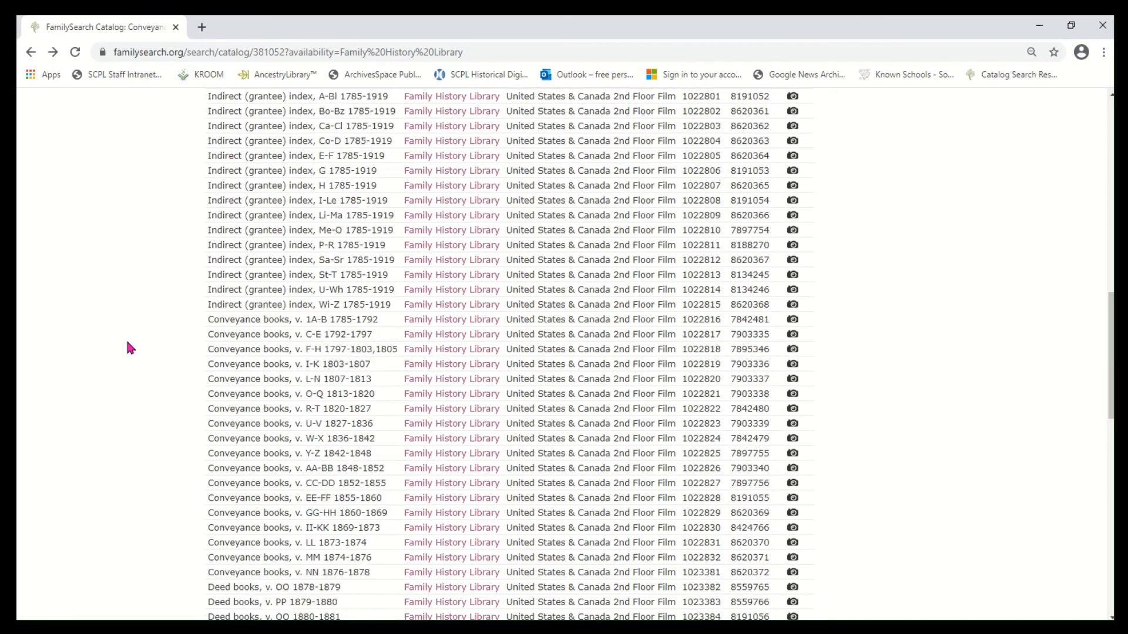
scroll(130, 349, "up", 1)
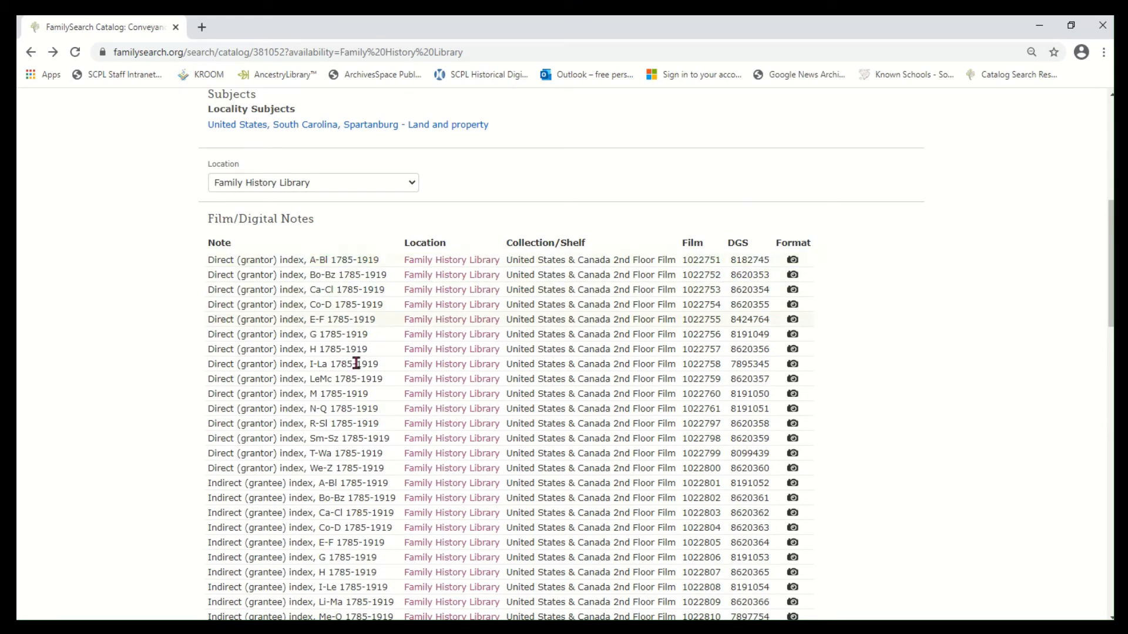
scroll(365, 387, "down", 6)
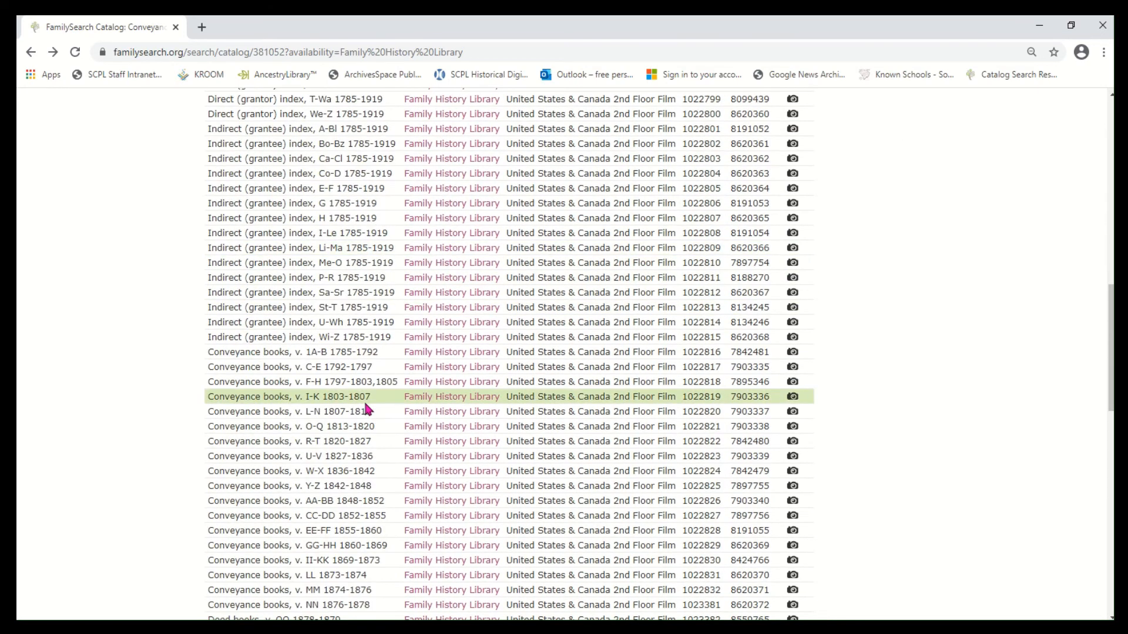
scroll(365, 405, "down", 5)
scroll(365, 403, "down", 5)
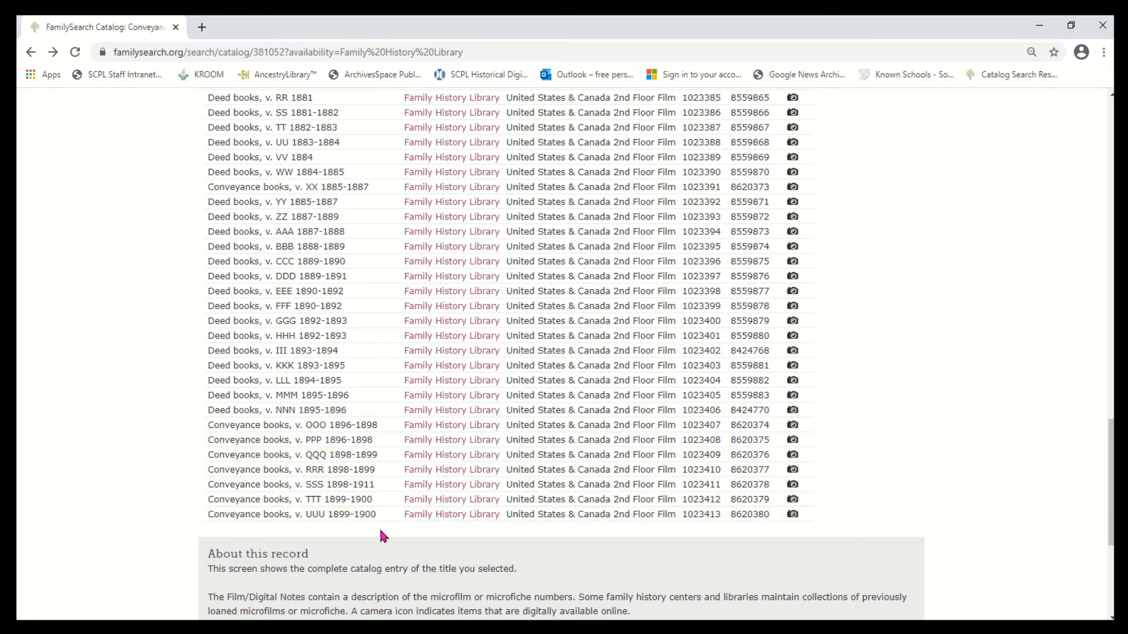
scroll(944, 486, "up", 20)
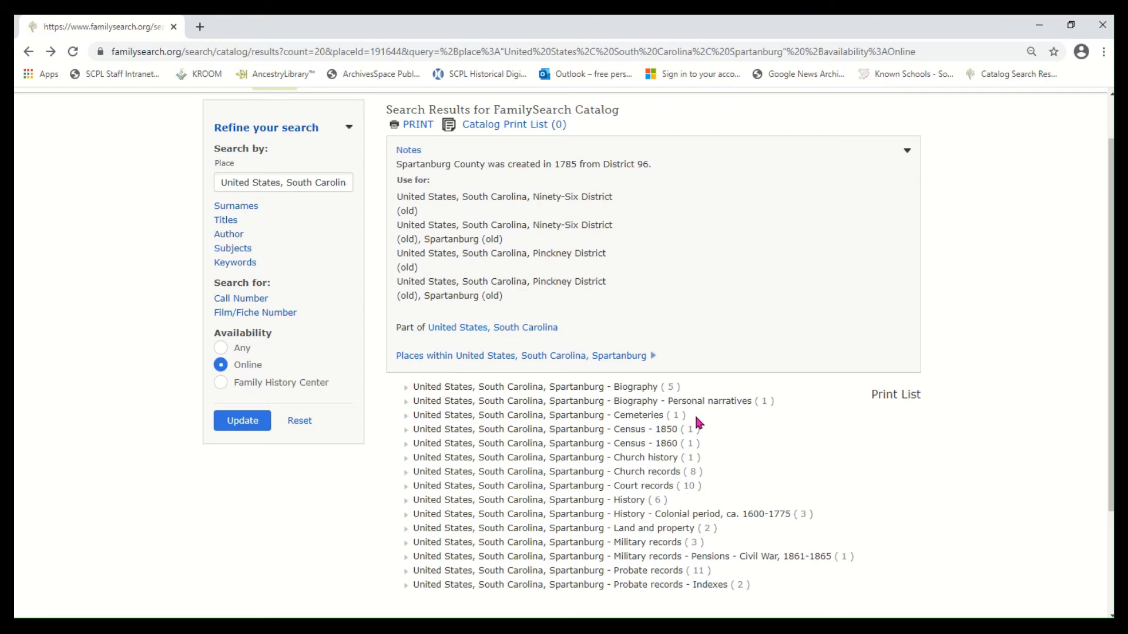
Check the Census - 1850 titles and the Church minutes, 1818-1904 record, then collapse Church records
left_click(621, 433)
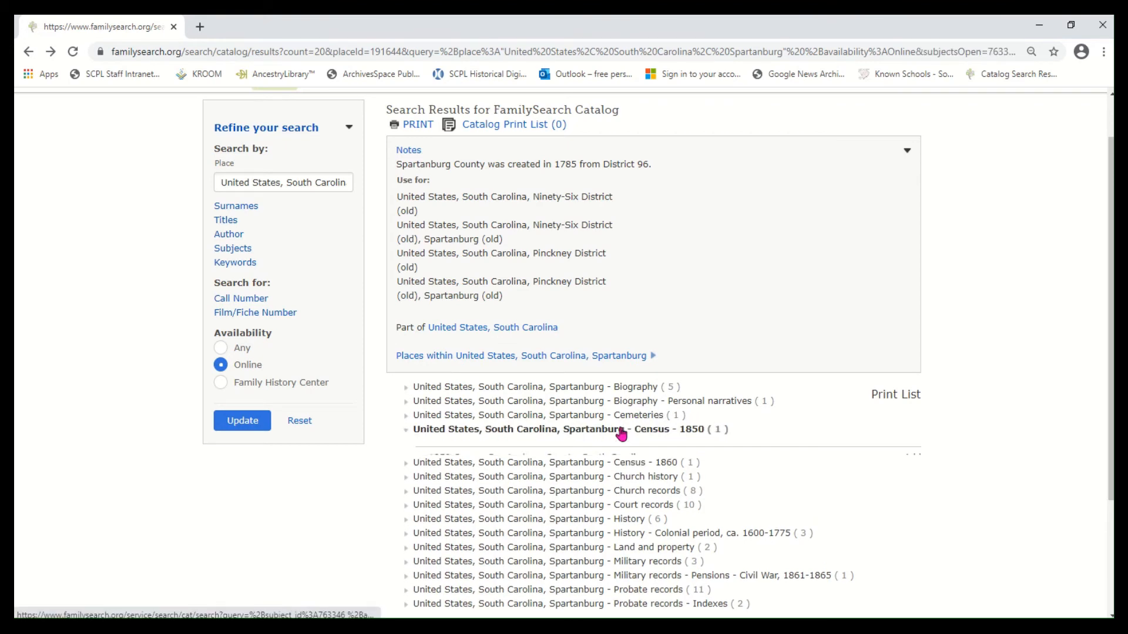
left_click(623, 434)
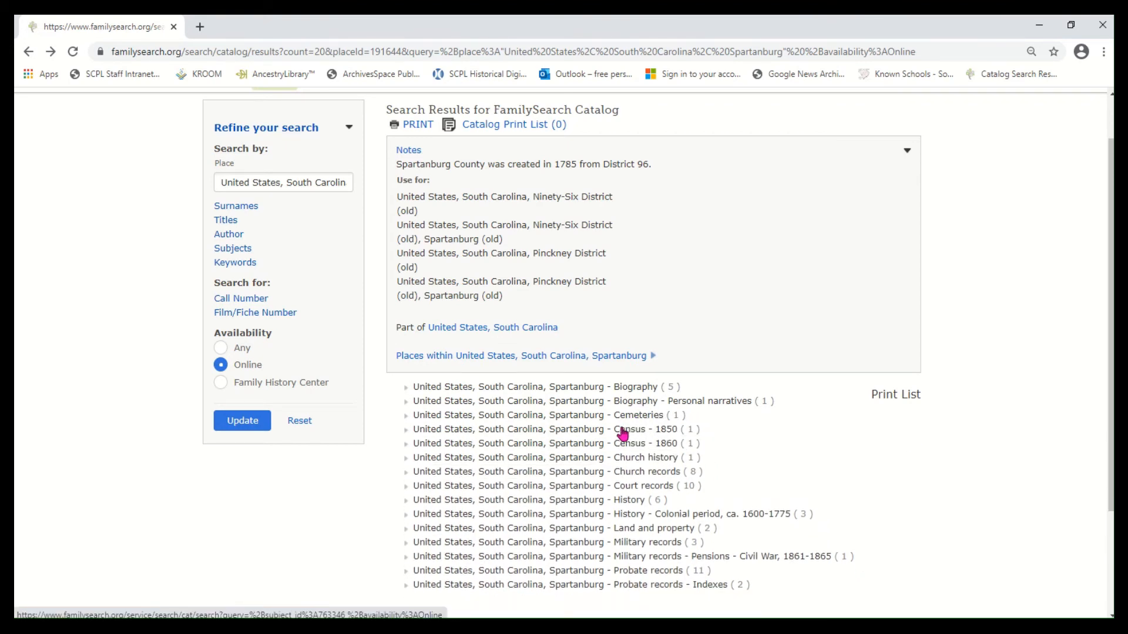
left_click(644, 473)
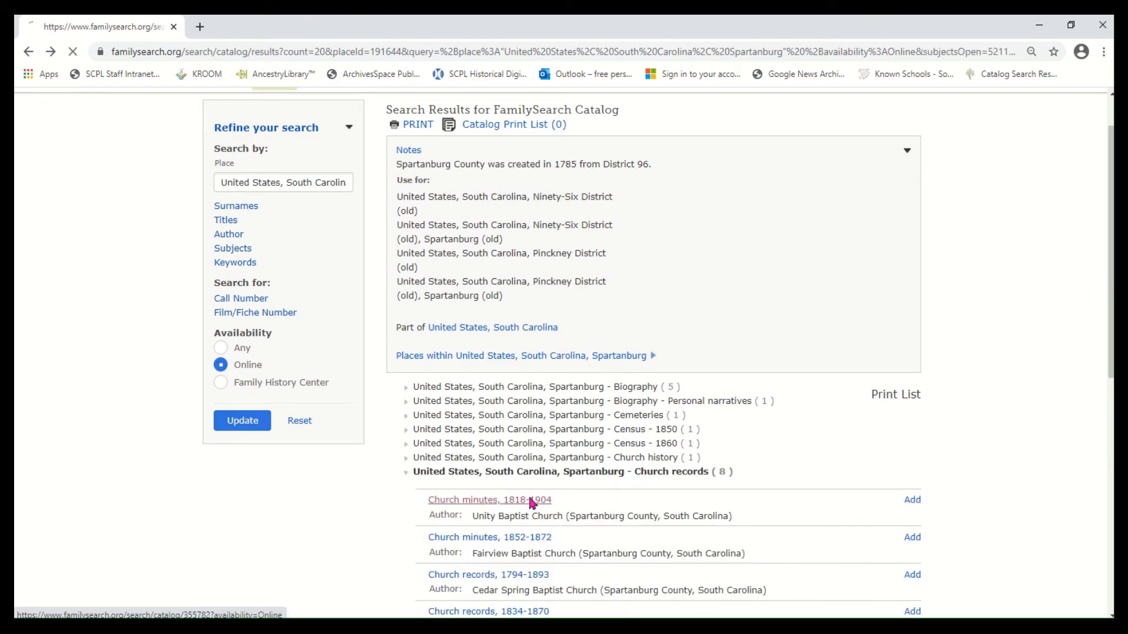
left_click(532, 500)
scroll(680, 441, "down", 4)
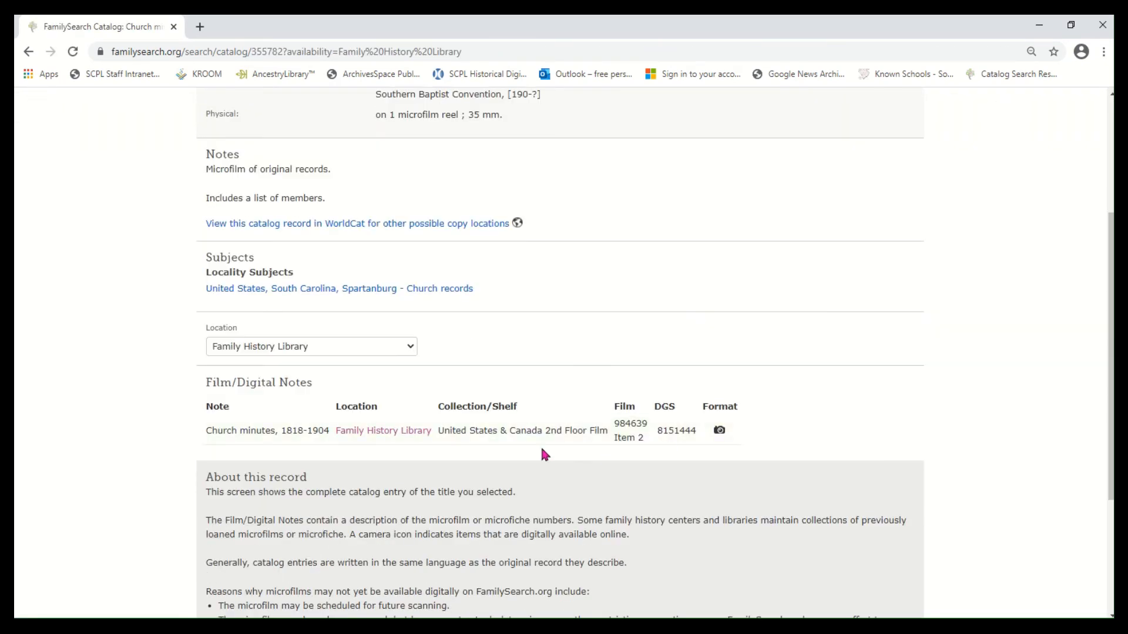
left_click(27, 52)
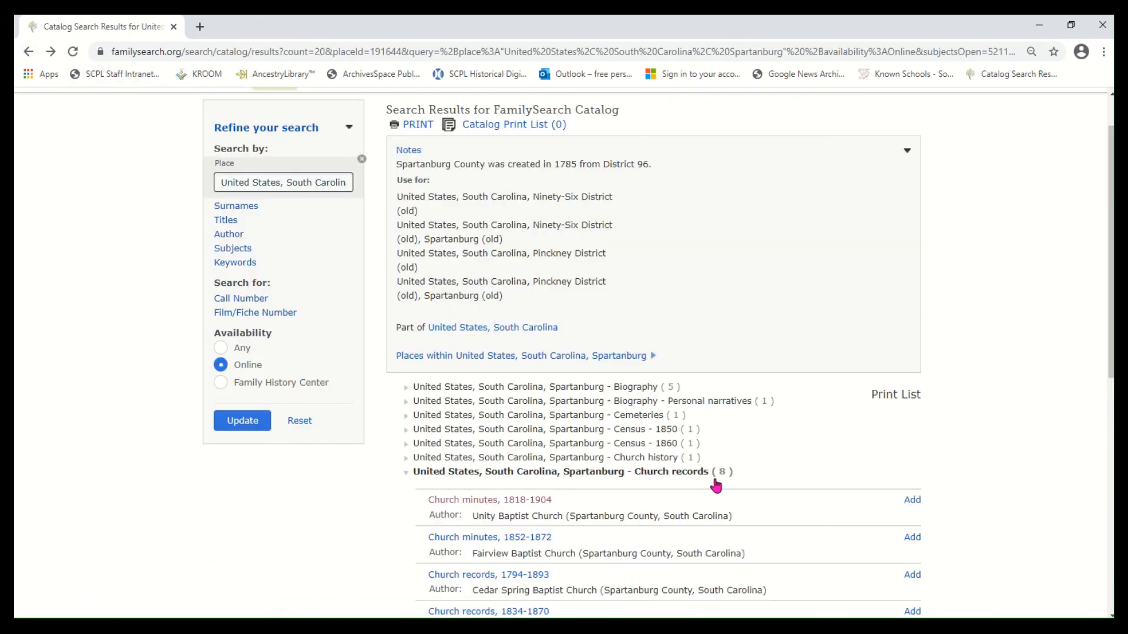
left_click(708, 470)
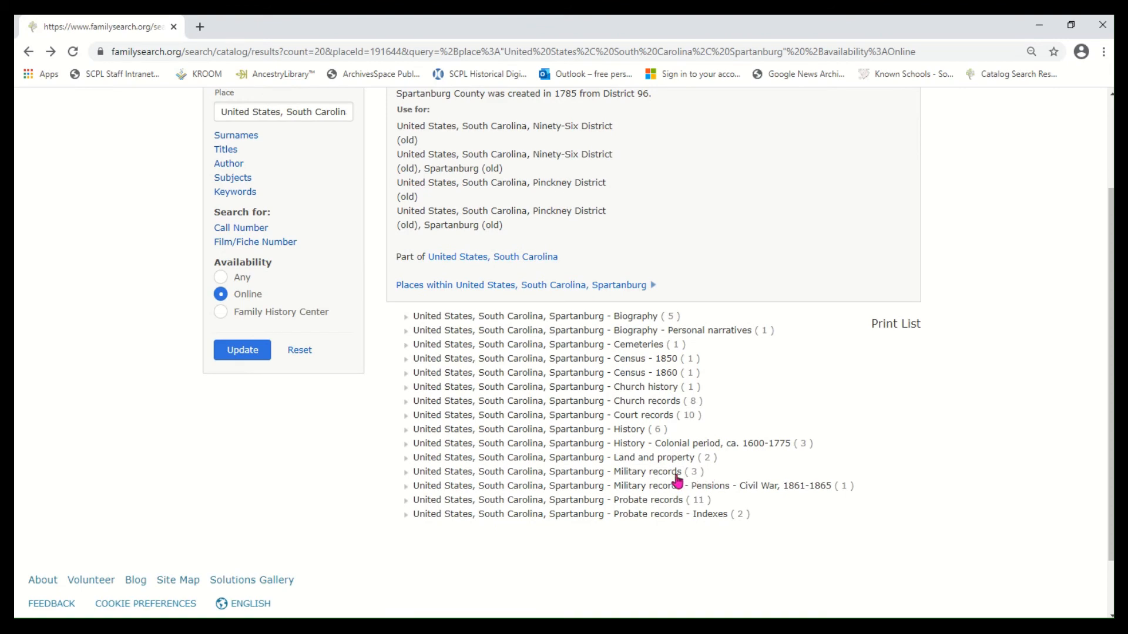
Expand and collapse the Probate records and Probate records - Indexes title lists
left_click(651, 501)
scroll(651, 506, "down", 6)
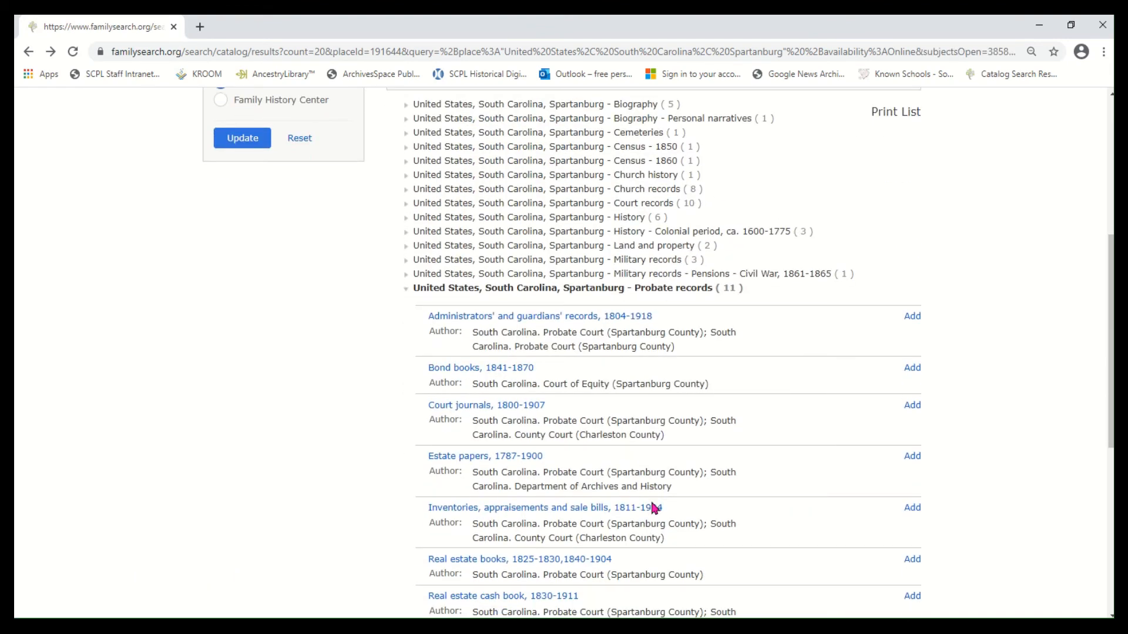
scroll(650, 513, "down", 1)
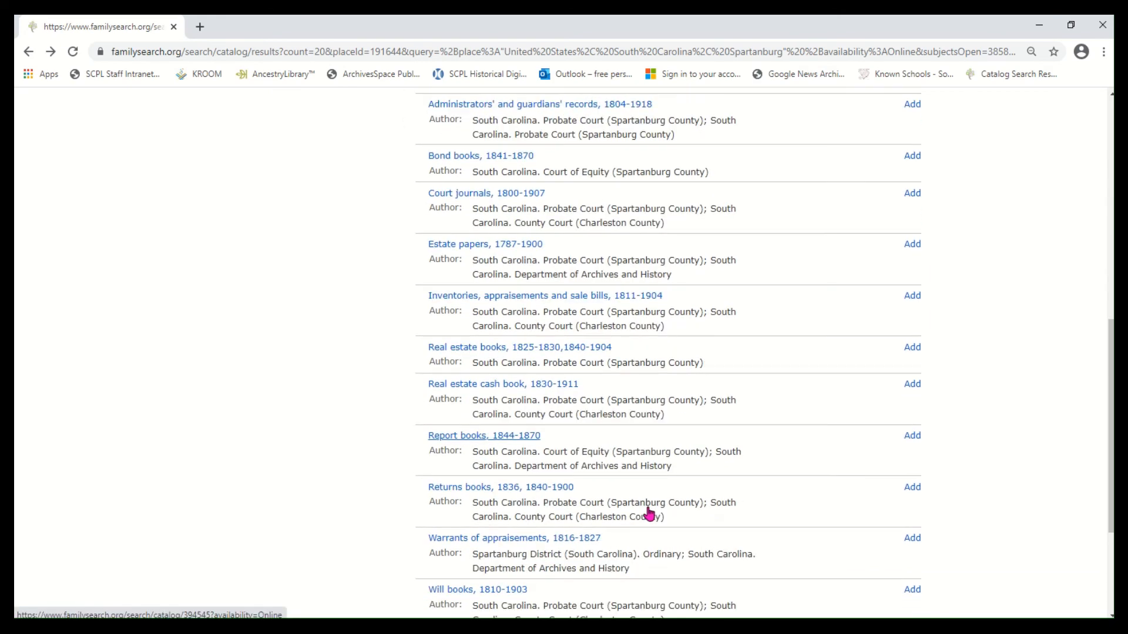
scroll(649, 508, "up", 4)
left_click(643, 289)
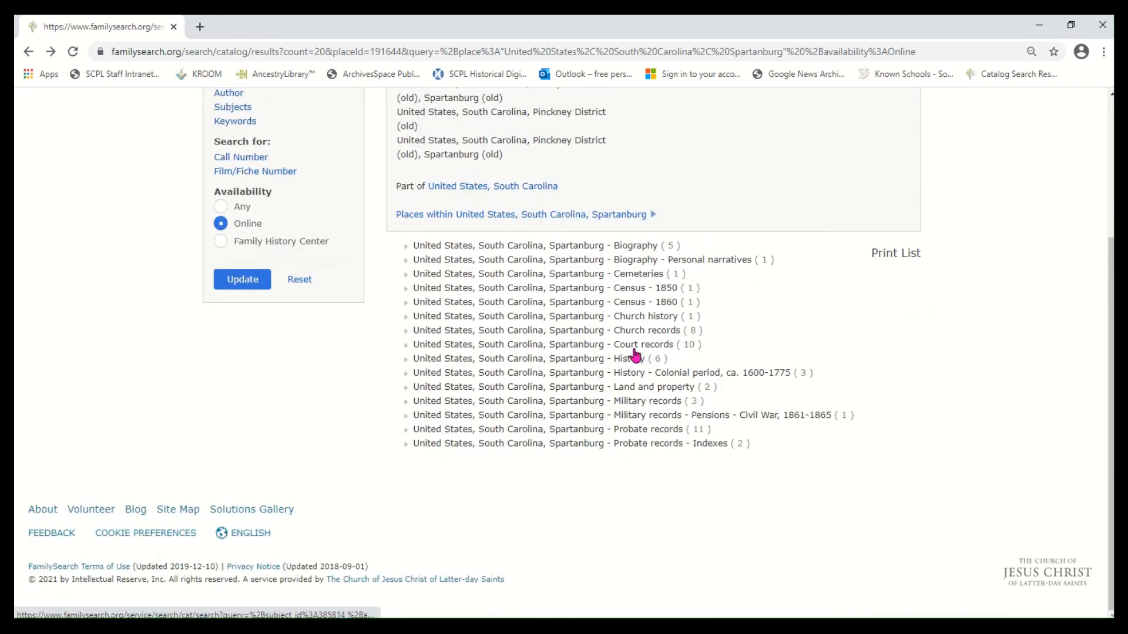
left_click(623, 444)
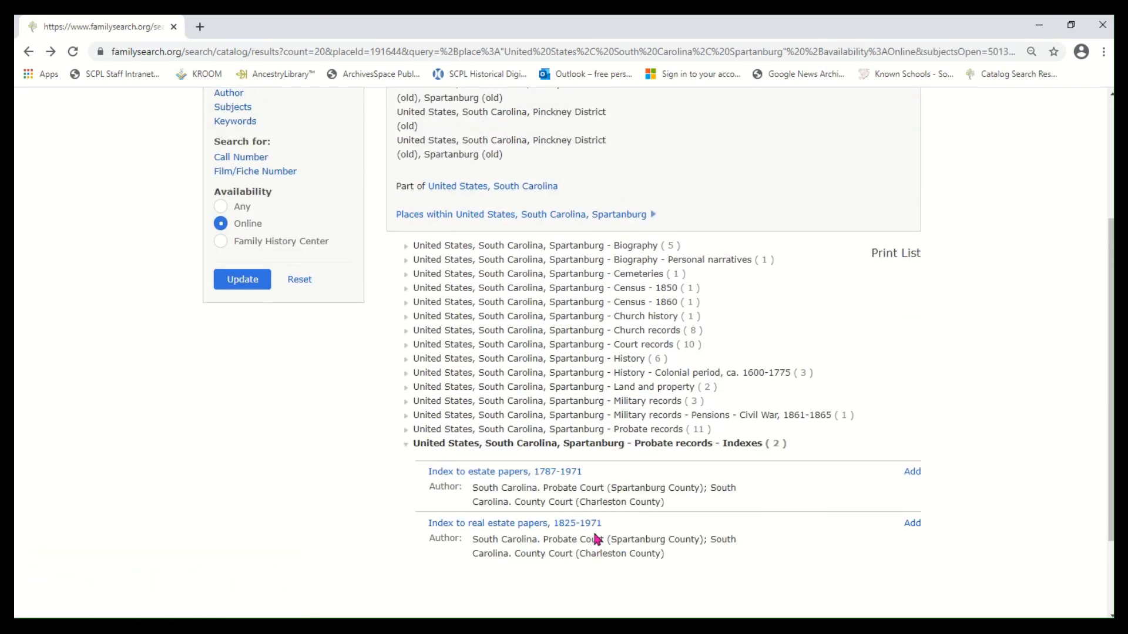
left_click(643, 444)
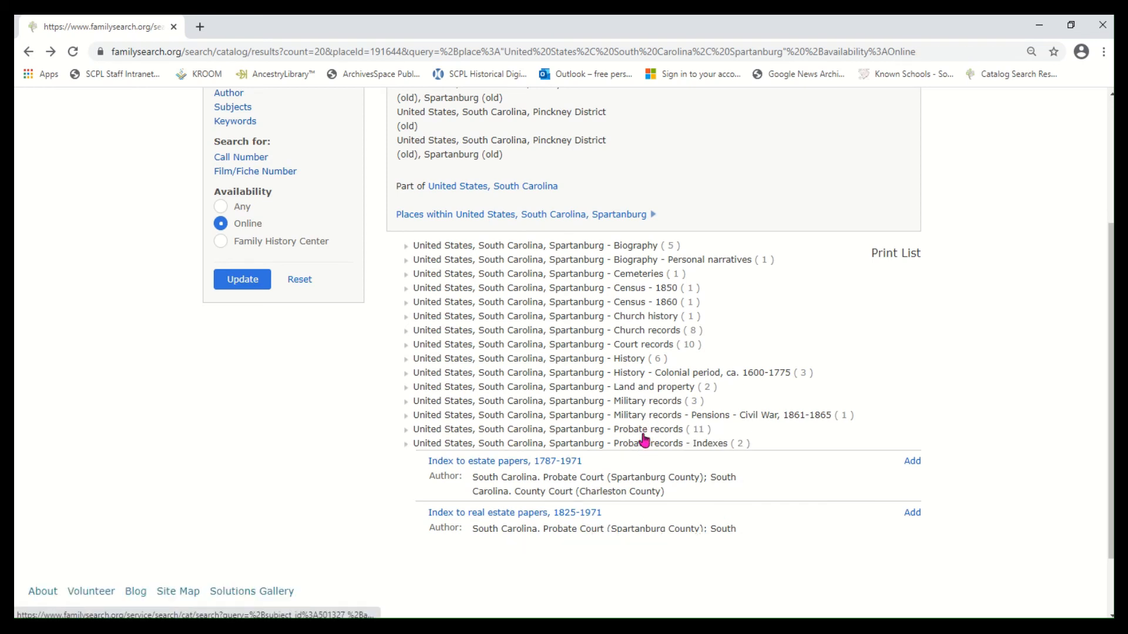
Review and collapse the Land and property titles, then select the Spartanburg place value
left_click(648, 391)
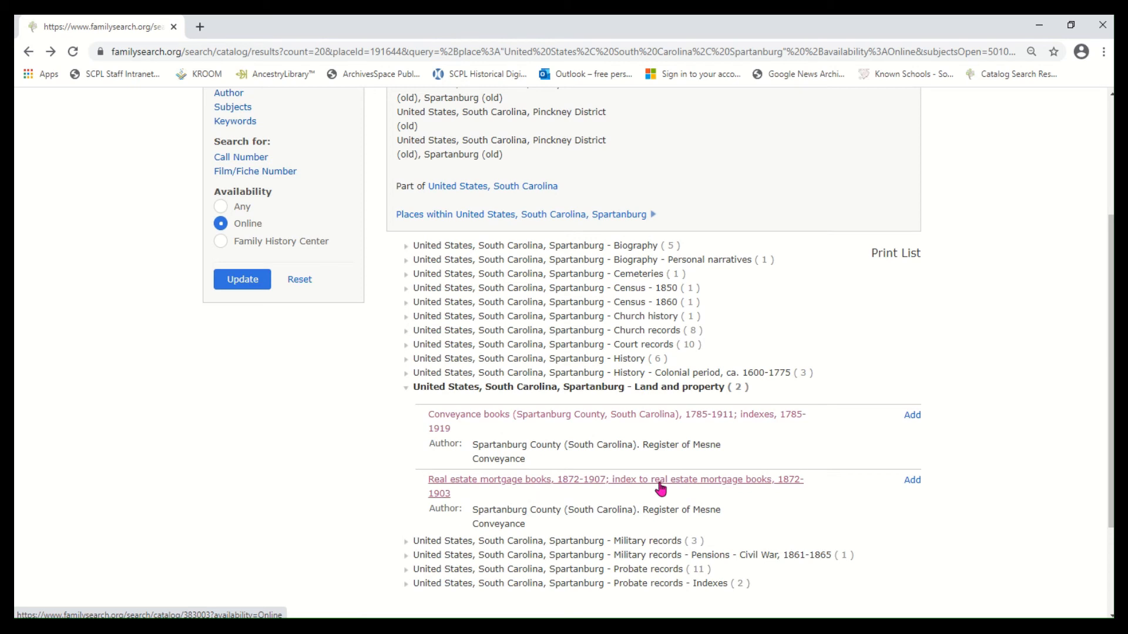
left_click(655, 389)
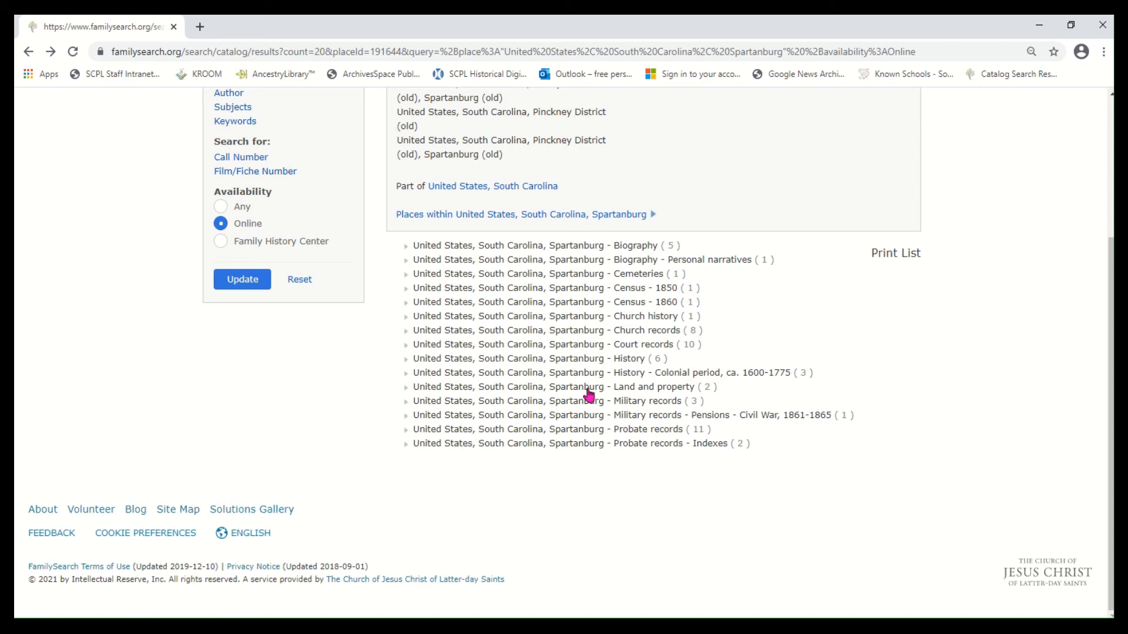
scroll(590, 395, "up", 3)
left_click_drag(217, 237, 348, 236)
Search the catalog for United States, North Carolina, Jackson, then select that place value for replacement
type("Jack")
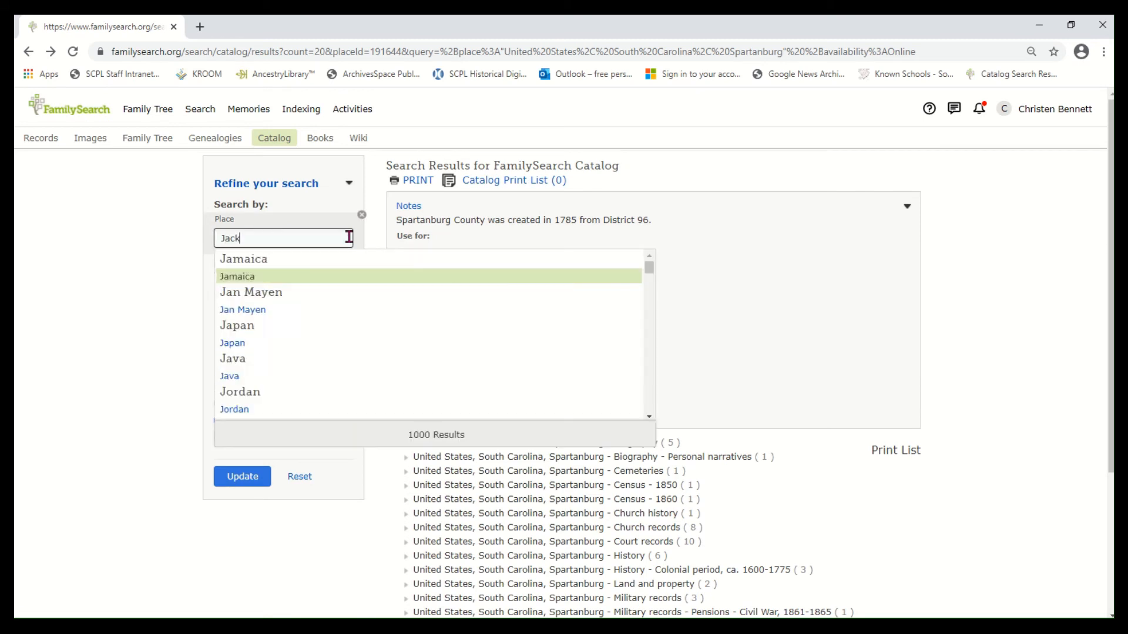
type("son County, North")
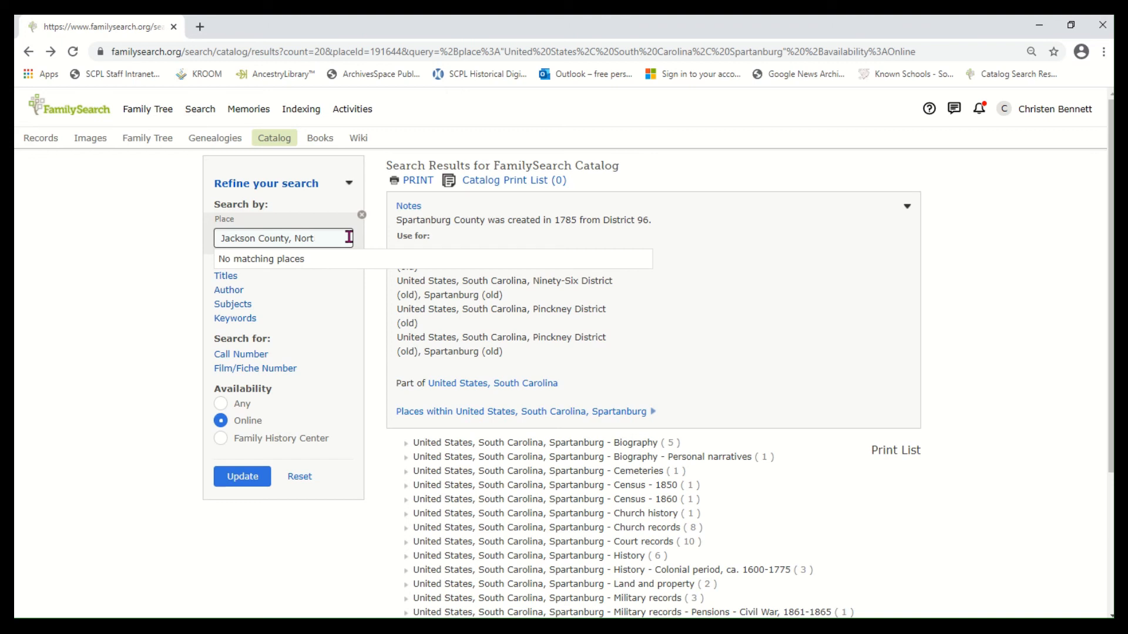
key("BackSpace")
key("BackSpace")
key("BackSpace")
key("BackSpace")
key("BackSpace")
key("BackSpace")
key("BackSpace")
key("BackSpace")
key("BackSpace")
key("BackSpace")
key("BackSpace")
key("BackSpace")
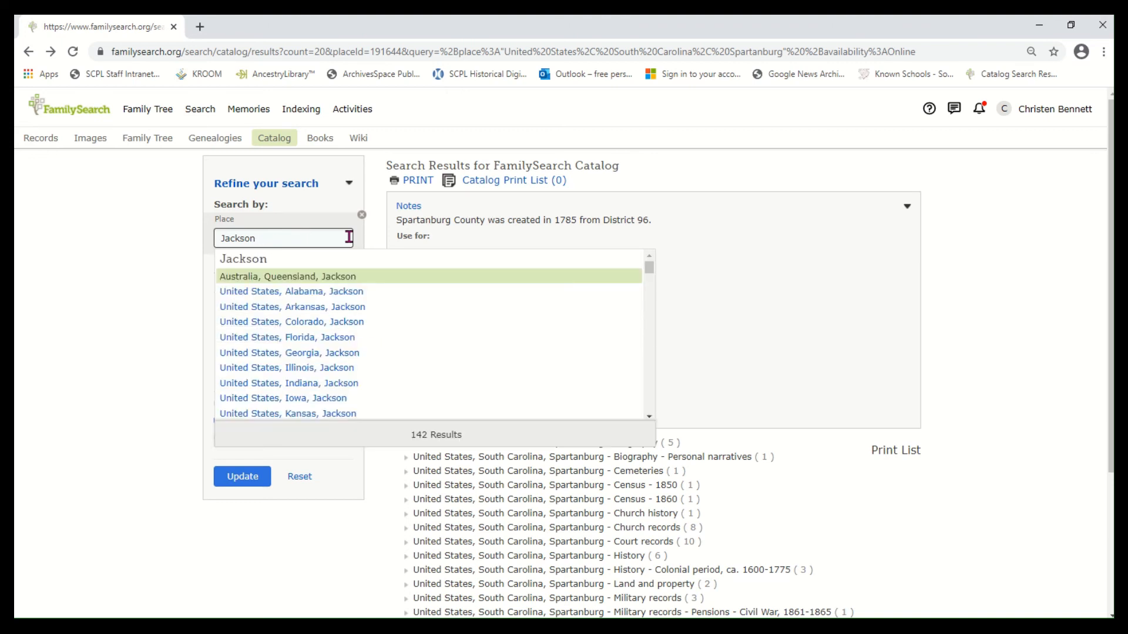
key("BackSpace")
type(", North")
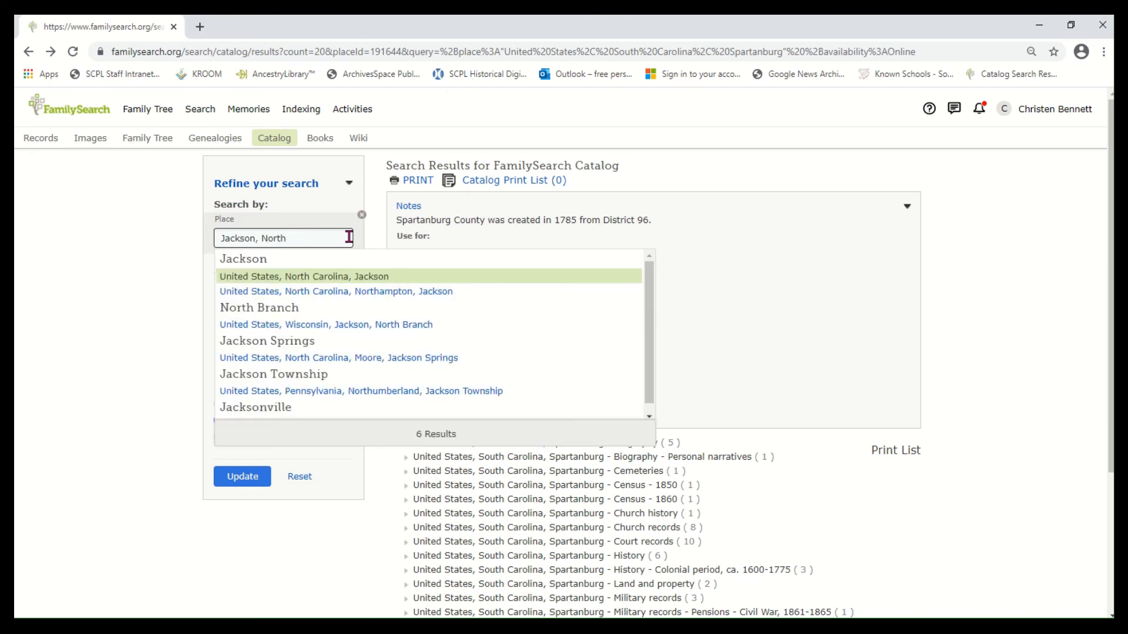
left_click(355, 279)
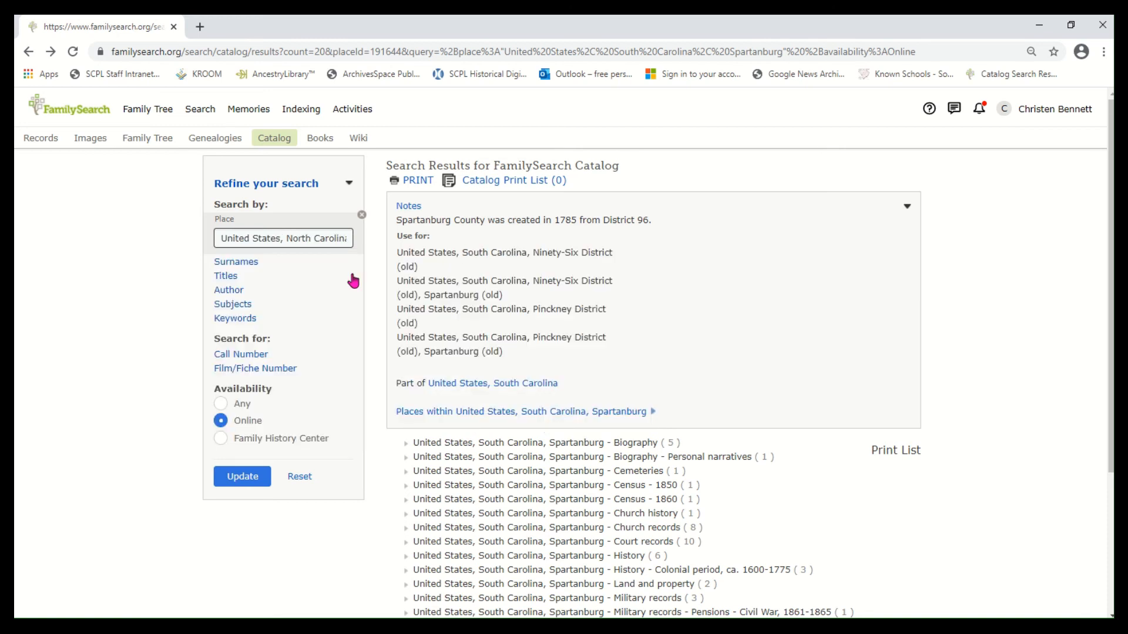
left_click(253, 476)
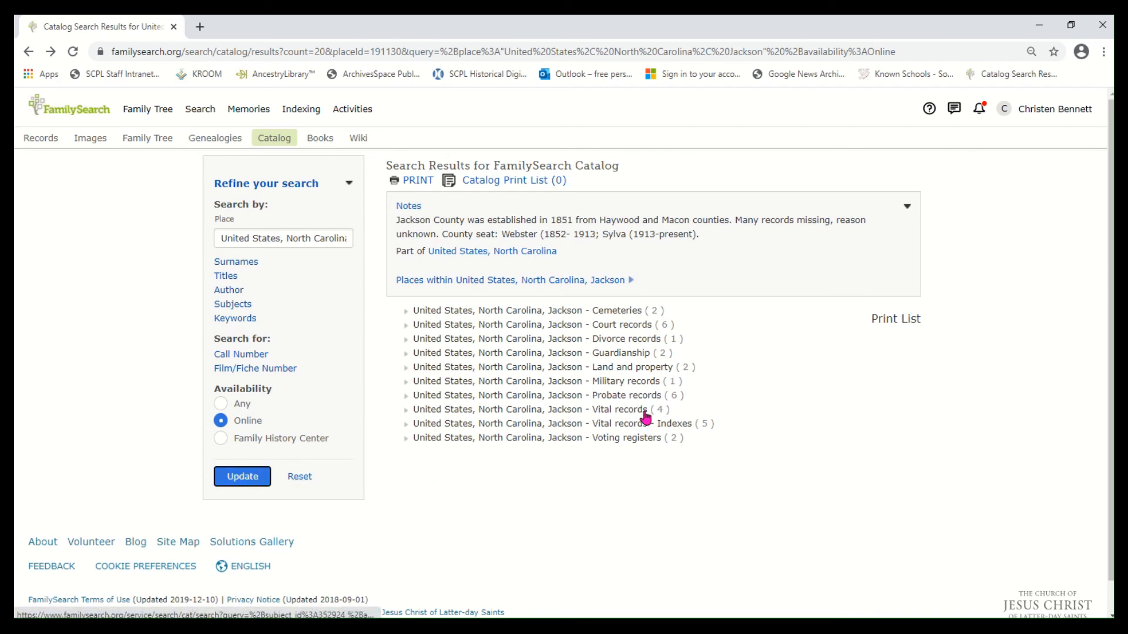
left_click(223, 239)
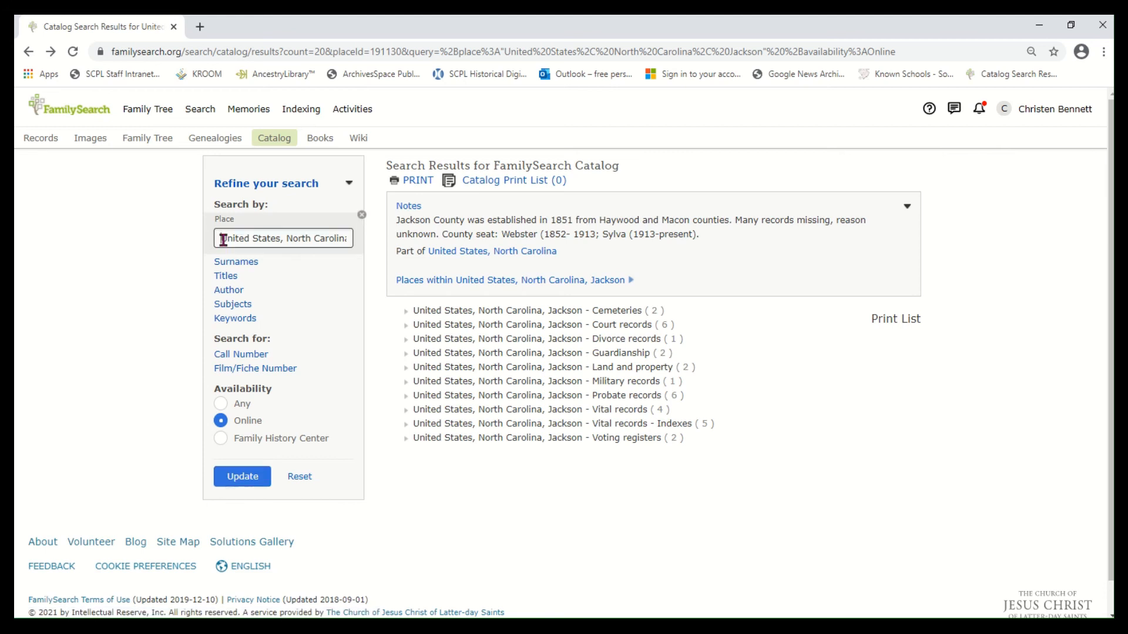
left_click_drag(223, 239, 413, 230)
Search the catalog for United States, South Carolina, Union and browse its 20 Church records titles
type("Union,")
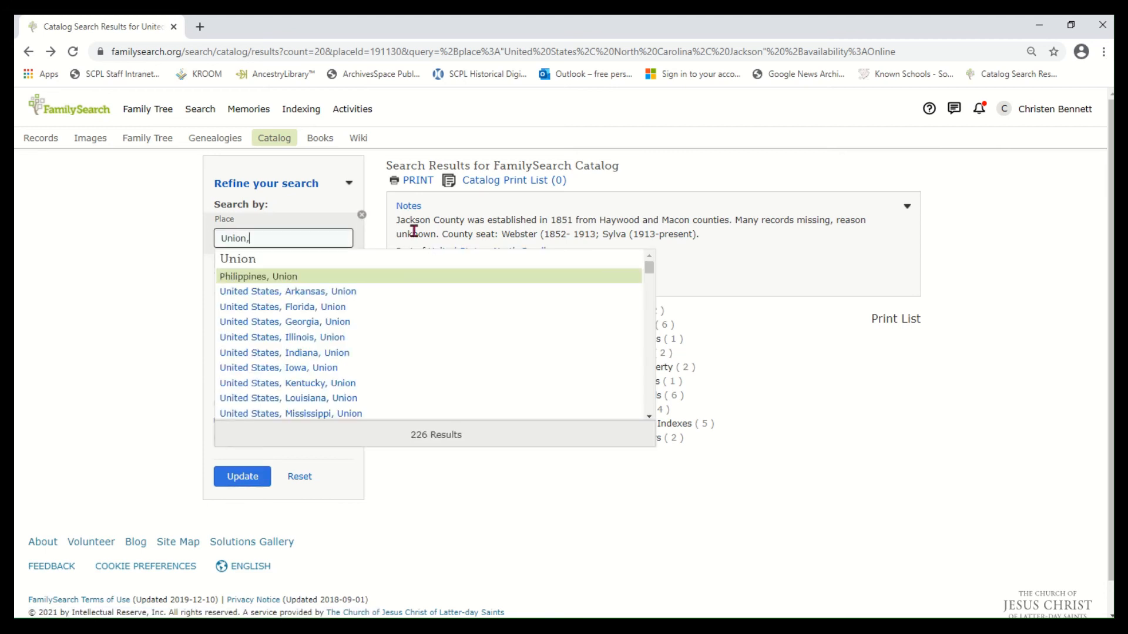
type(" South Carolina")
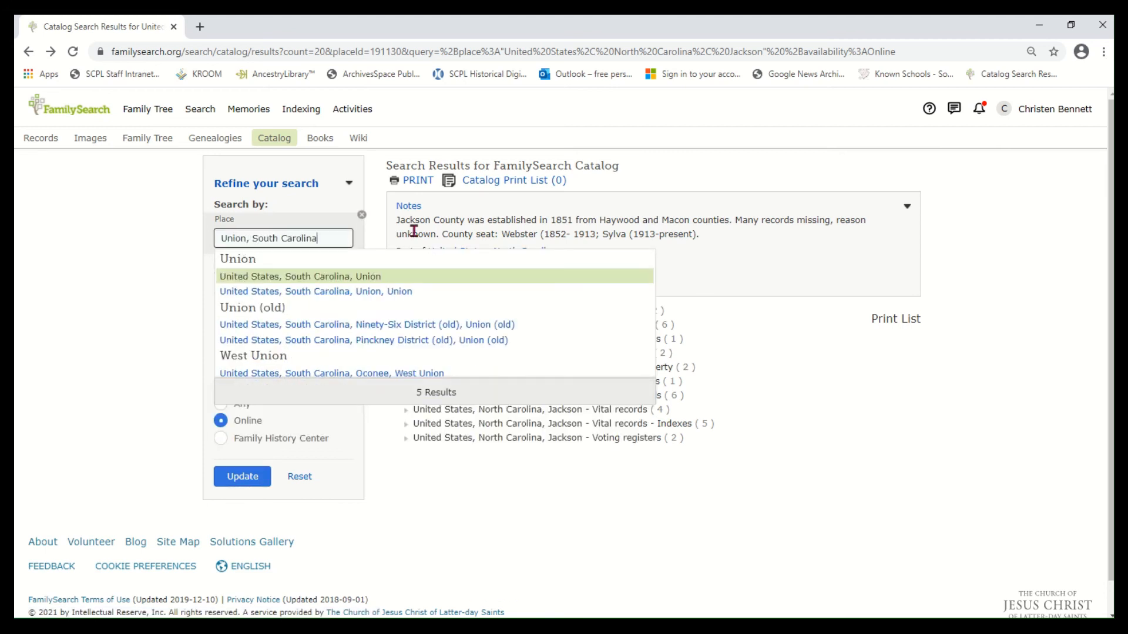
left_click(387, 276)
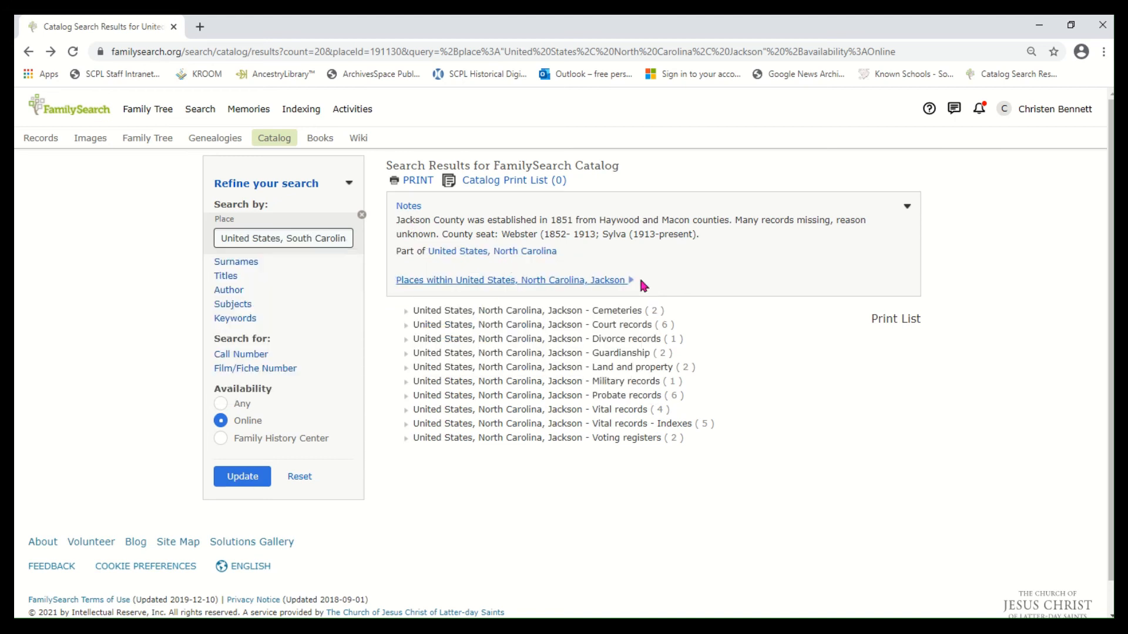
left_click(251, 476)
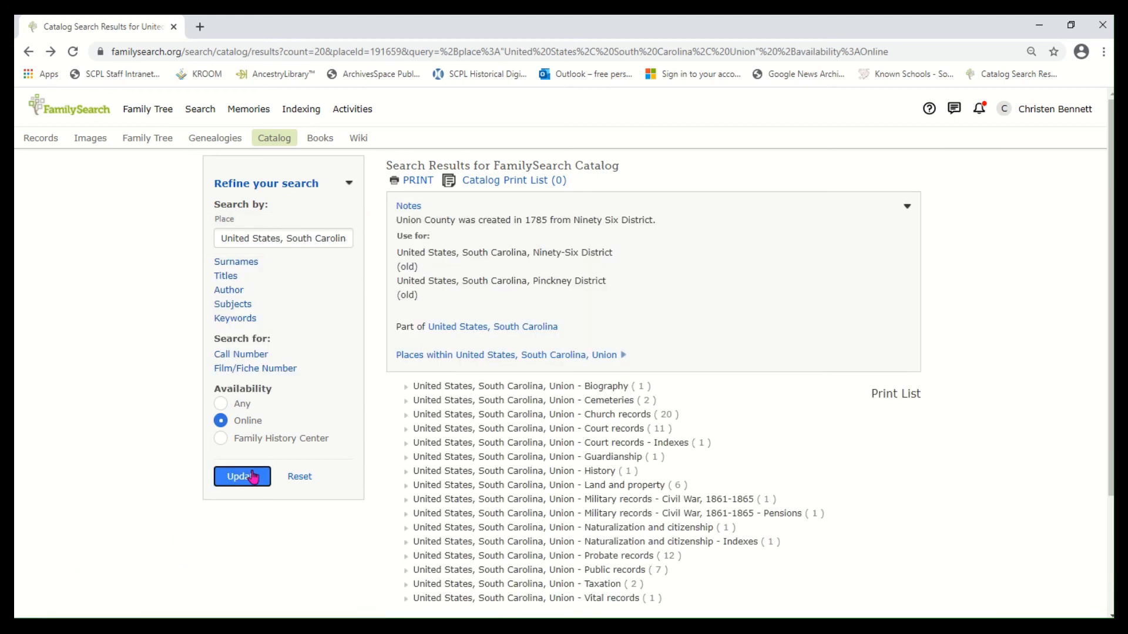
left_click(611, 415)
scroll(611, 500, "down", 5)
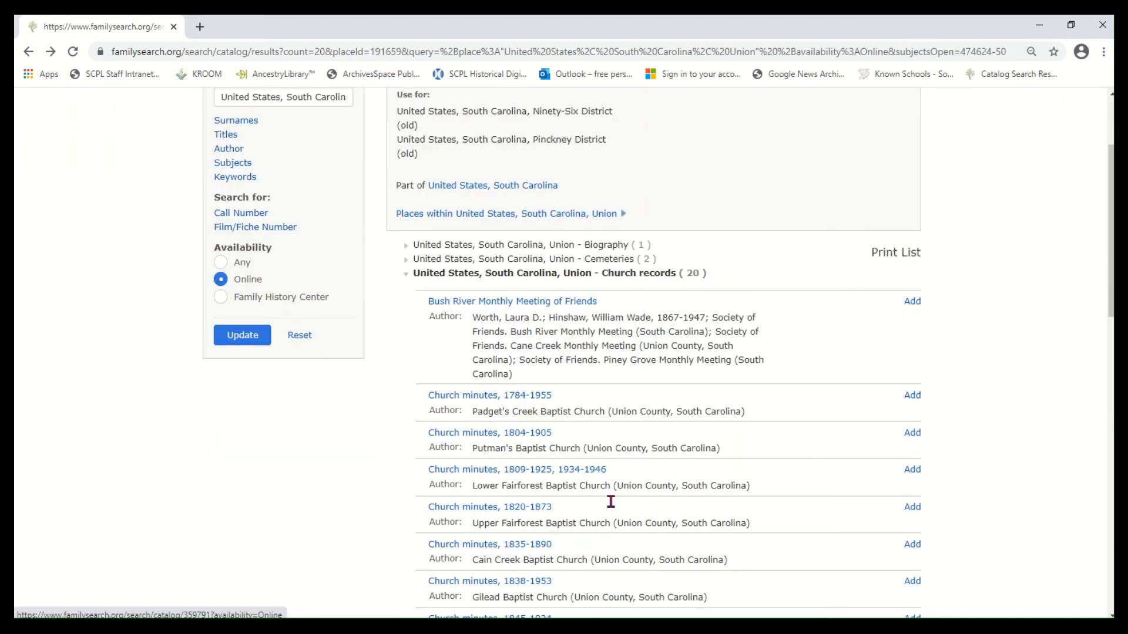
scroll(609, 504, "down", 6)
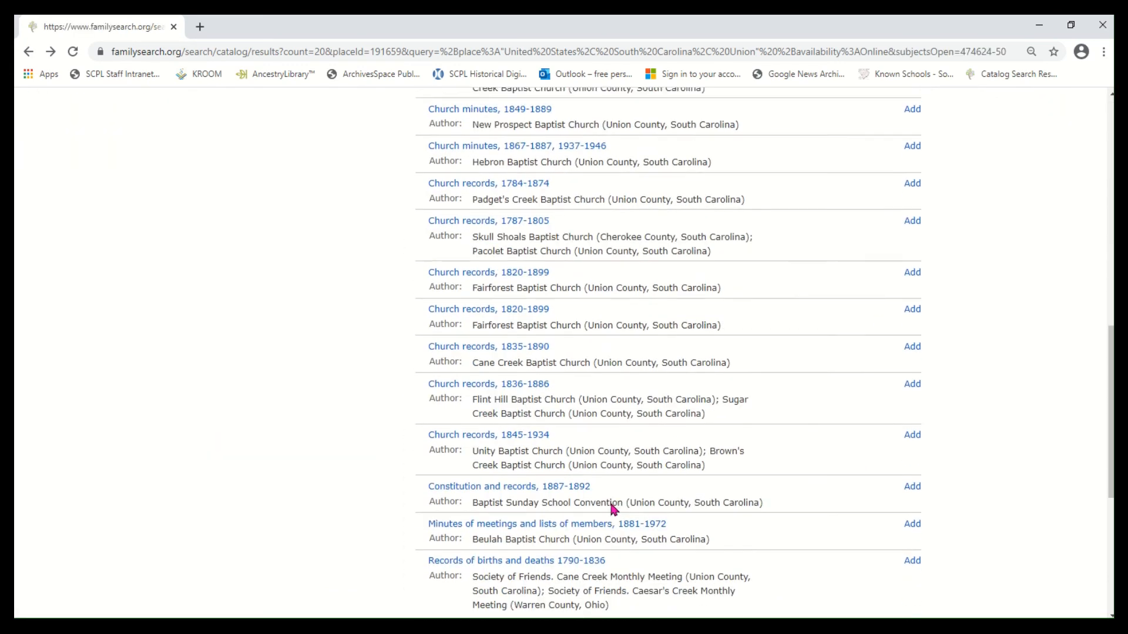
scroll(609, 506, "up", 8)
left_click(646, 274)
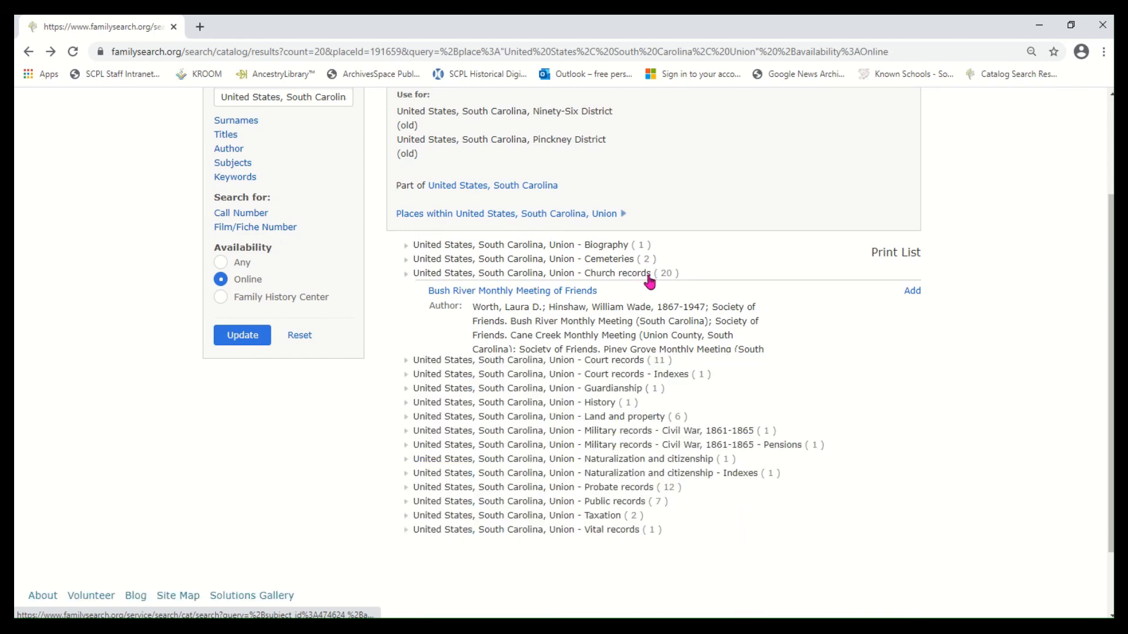
Glance at the Land and property titles, then expand Taxation to show its 2 titles
left_click(610, 351)
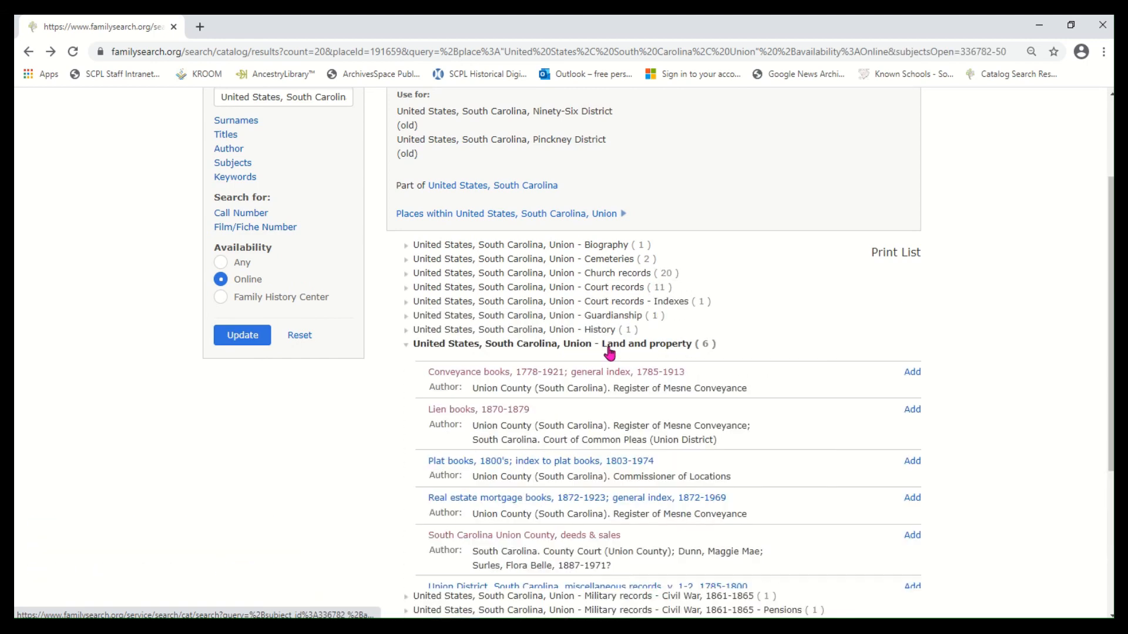
scroll(610, 436, "down", 3)
scroll(607, 429, "up", 3)
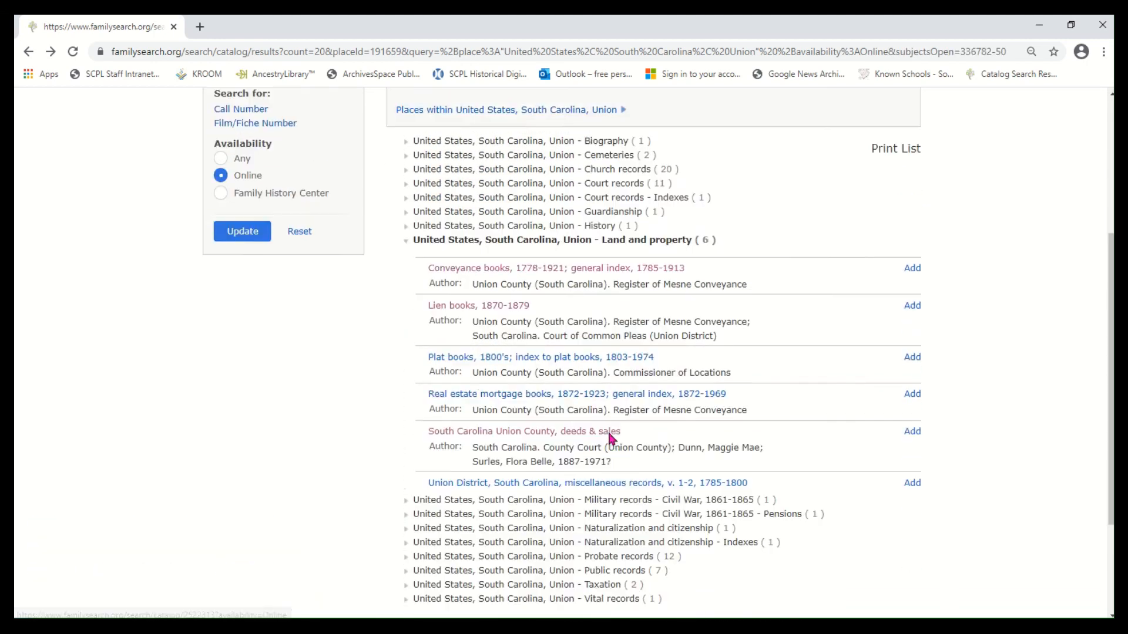
left_click(609, 350)
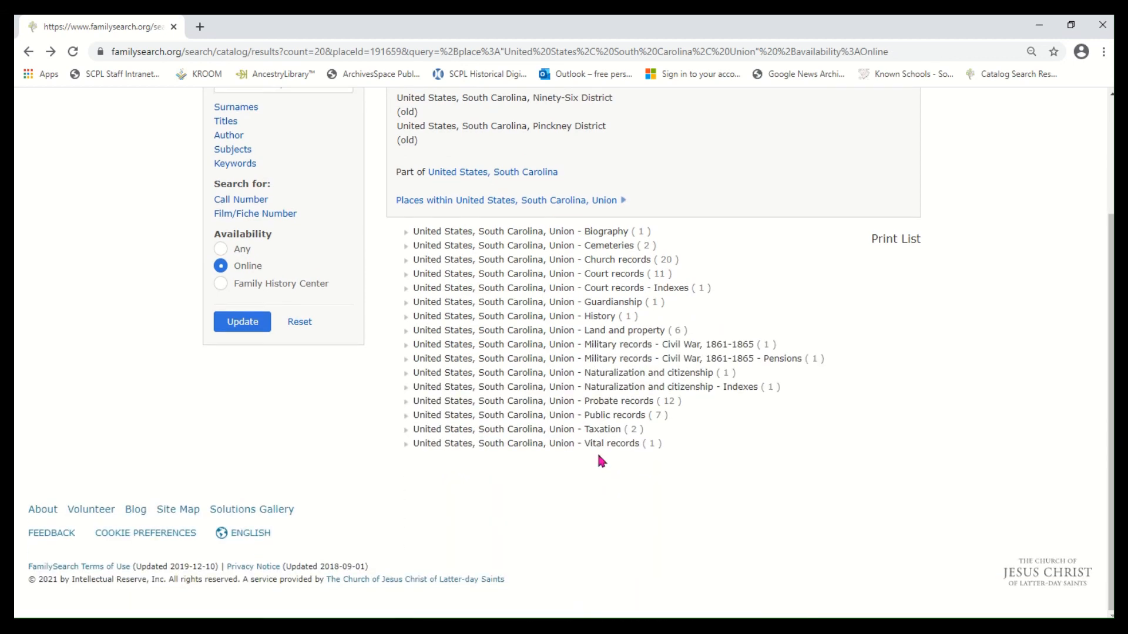
left_click(598, 431)
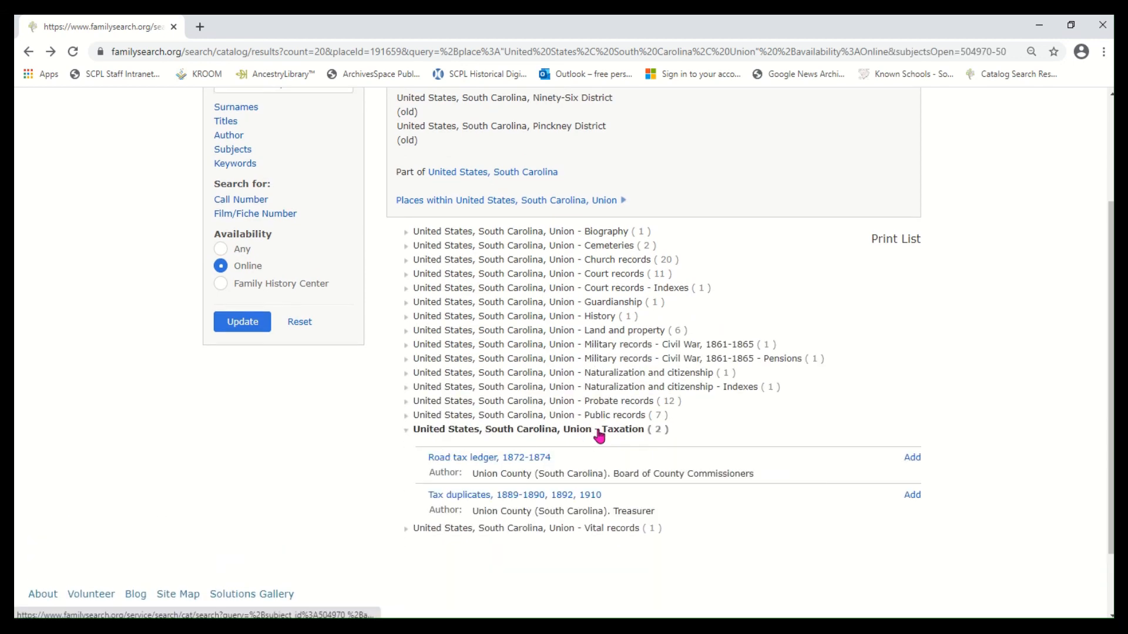
scroll(599, 436, "down", 1)
scroll(599, 436, "up", 2)
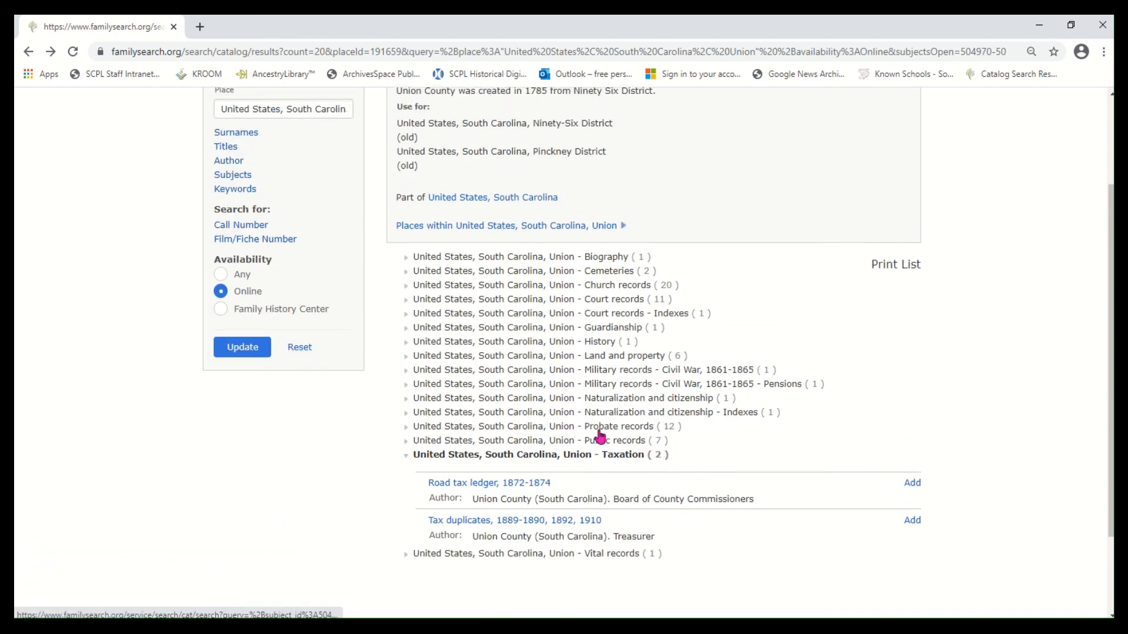
scroll(479, 448, "up", 1)
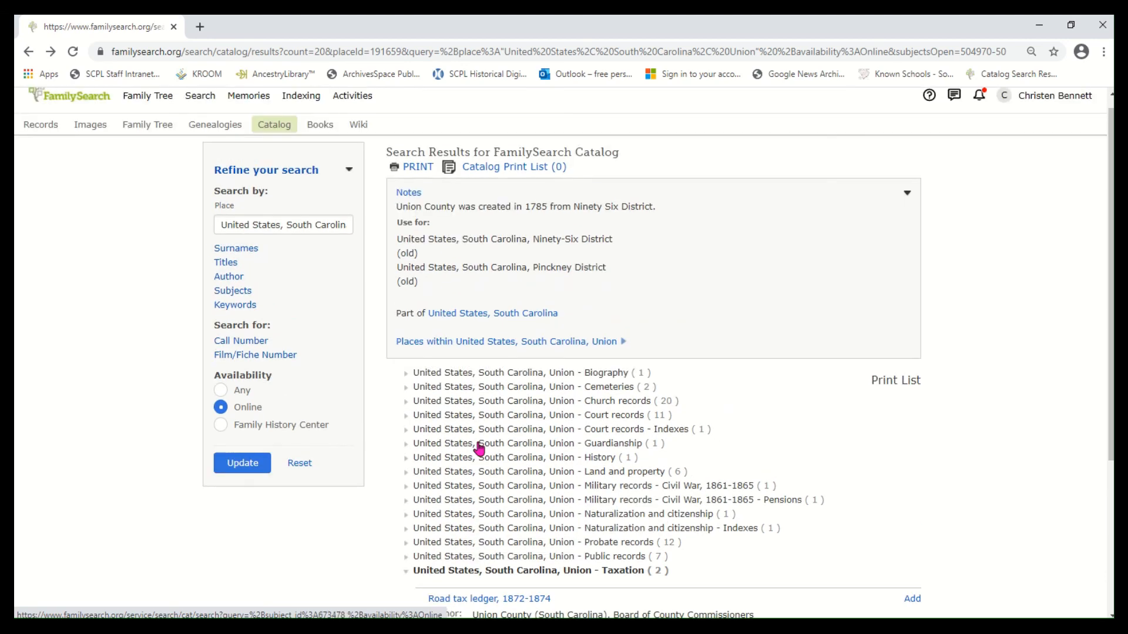